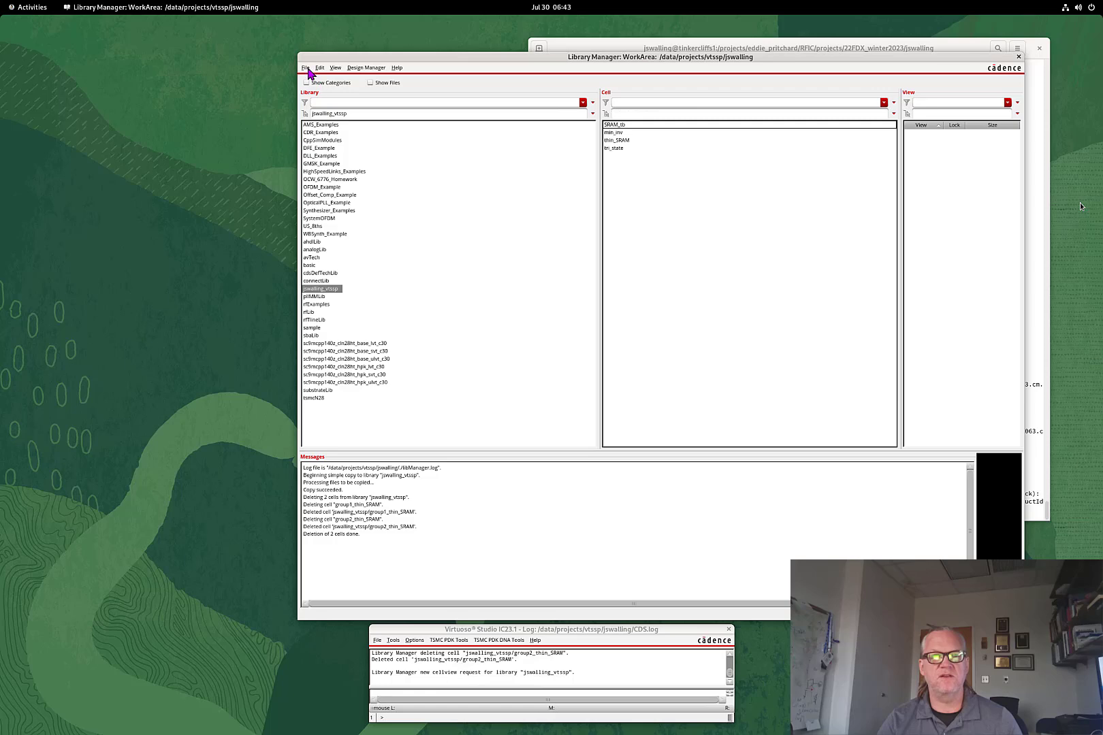
Create a new schematic cell view, editing the proposed cell name to groupA_thin_SRAM
click(306, 69)
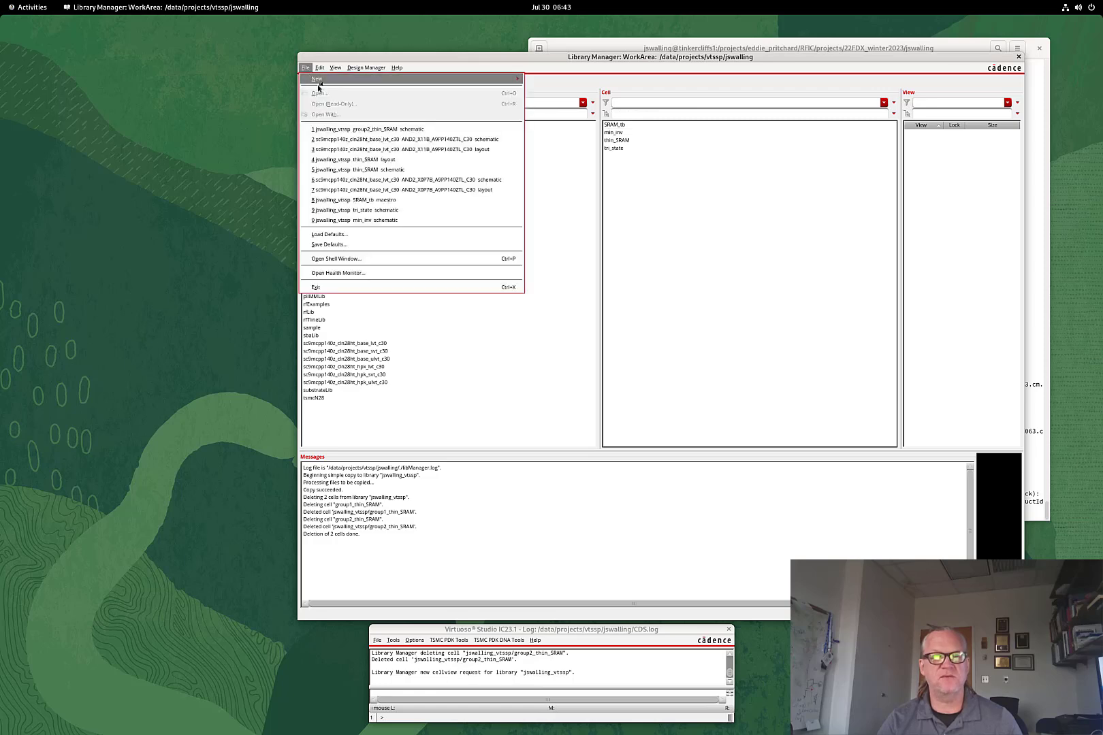
mouse_move(428, 79)
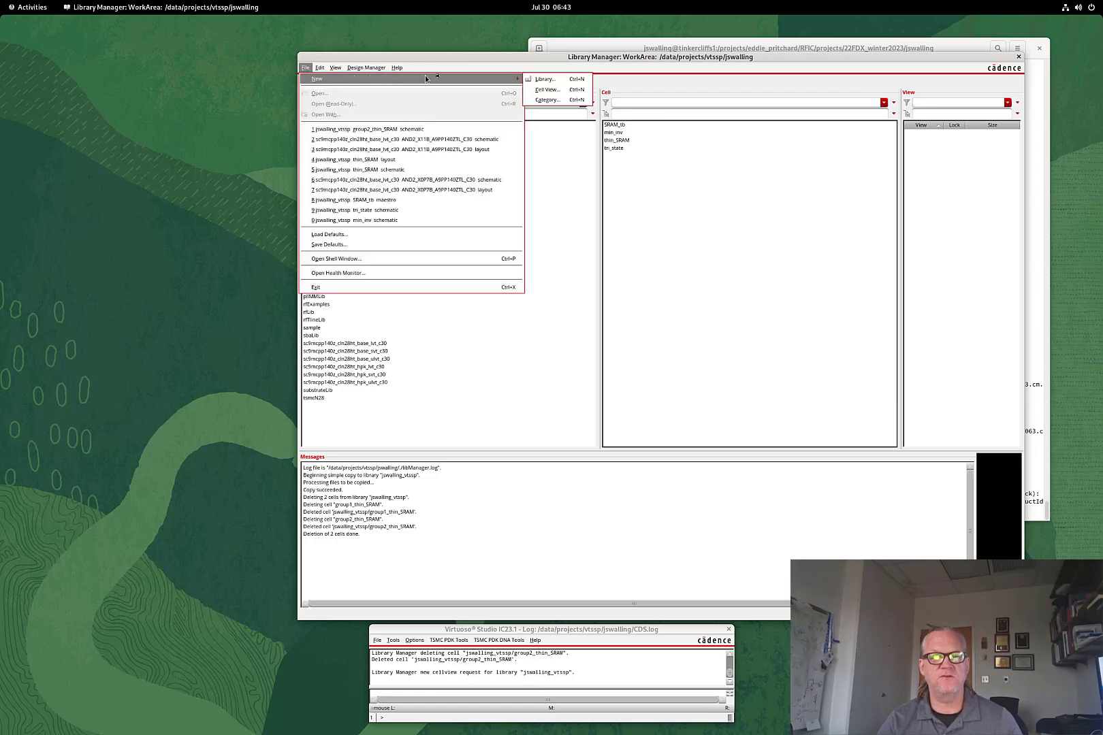
click(569, 91)
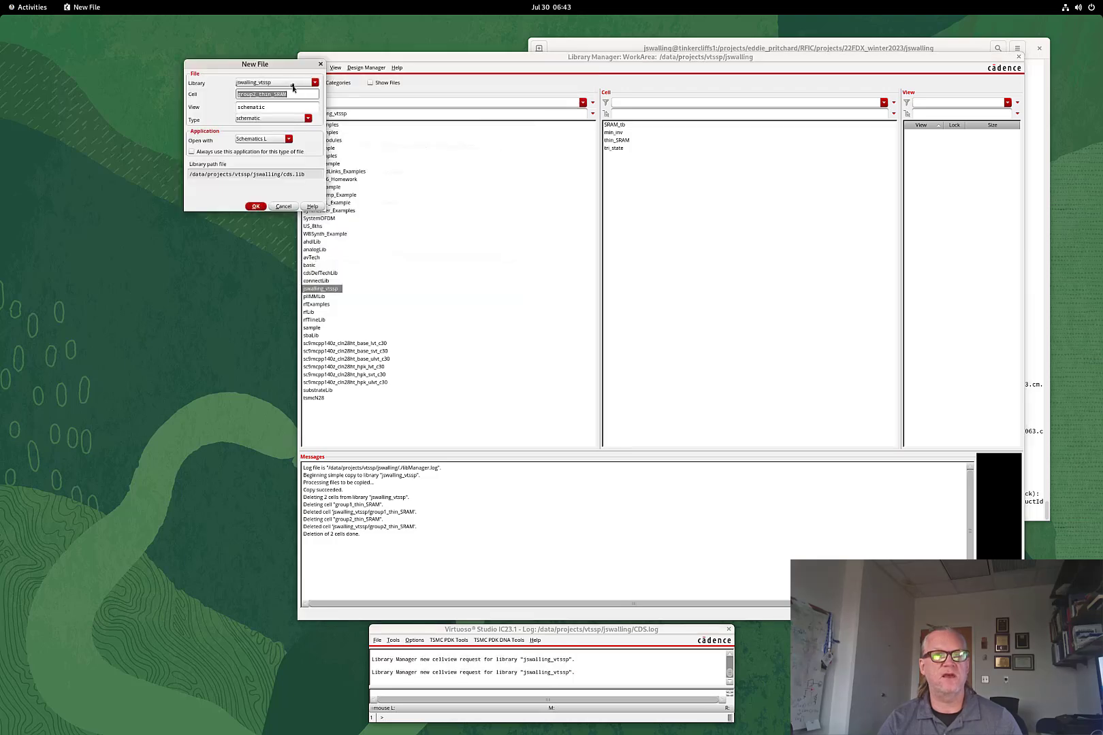
click(258, 95)
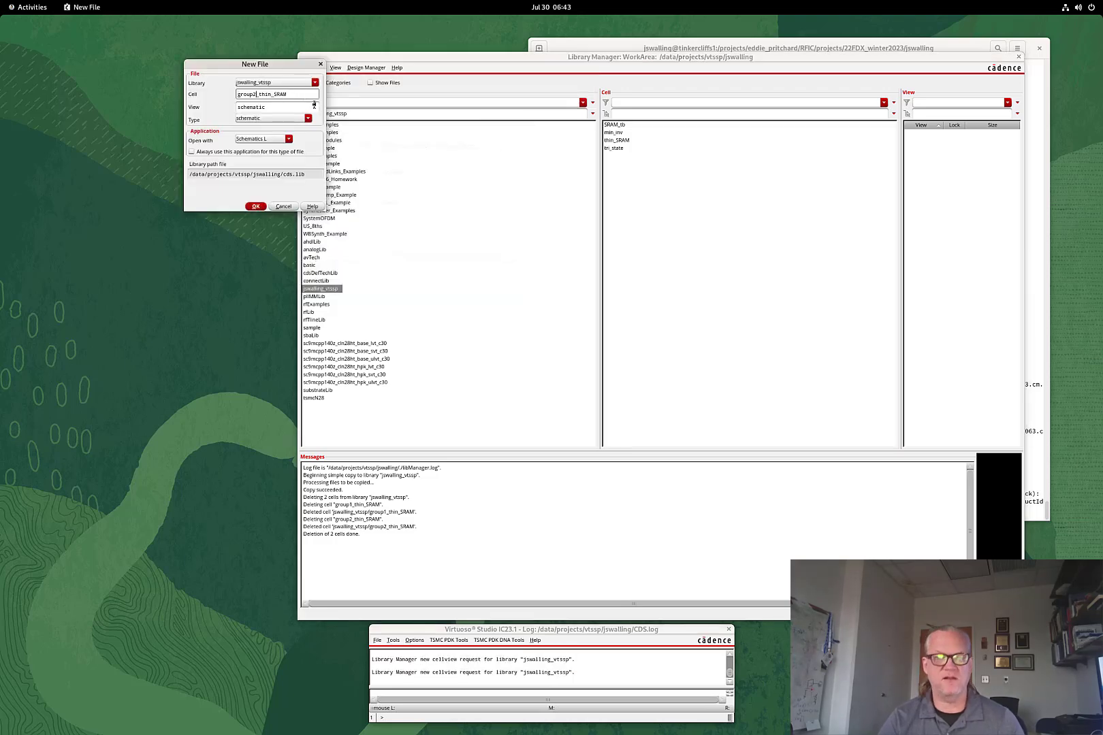
key(BackSpace)
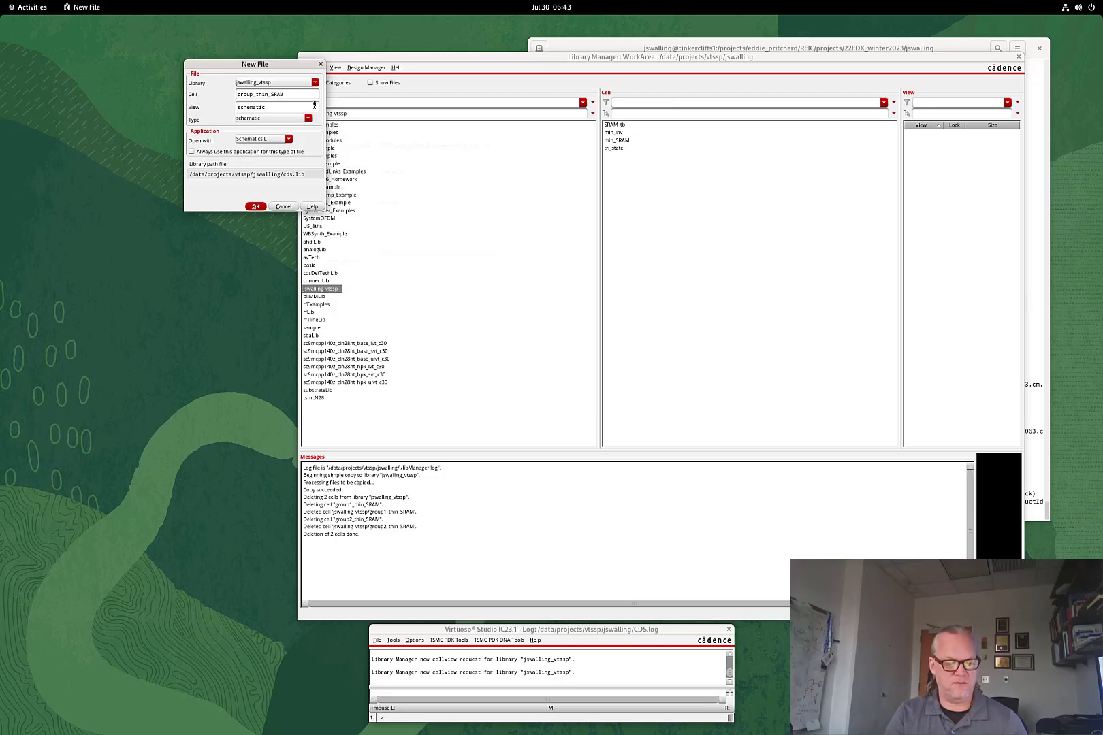
text(4)
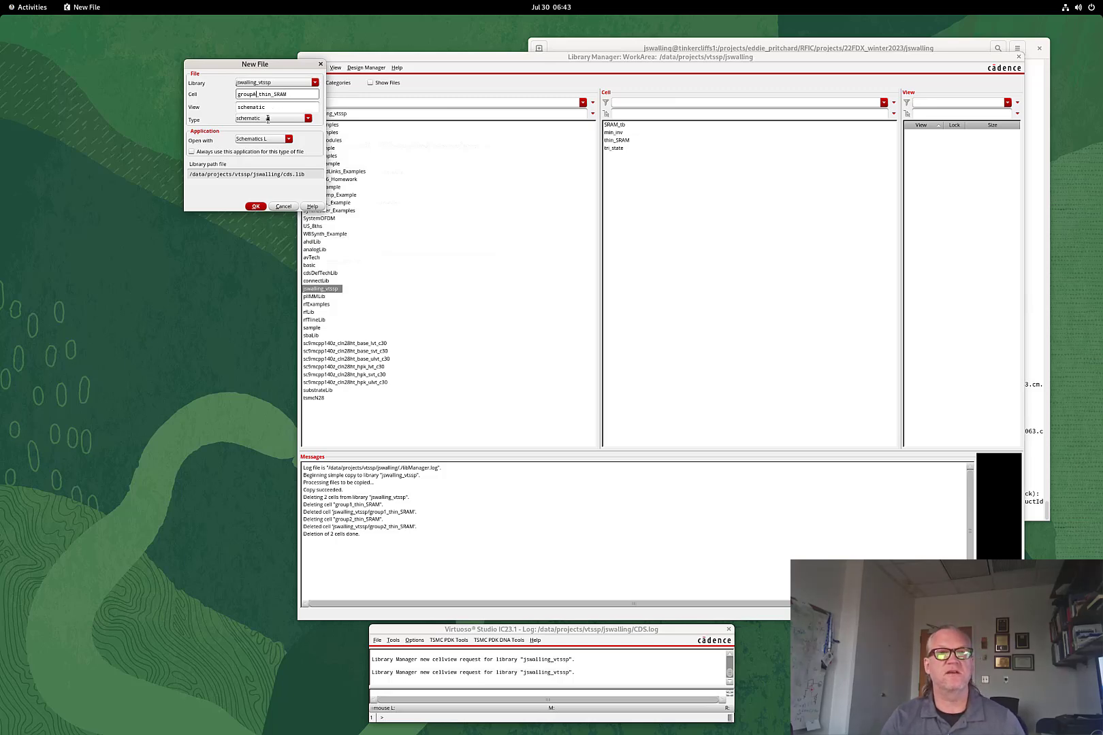
Open the groupA_thin_SRAM schematic in an enlarged, fitted editor and start adding a pch_mac instance
click(256, 207)
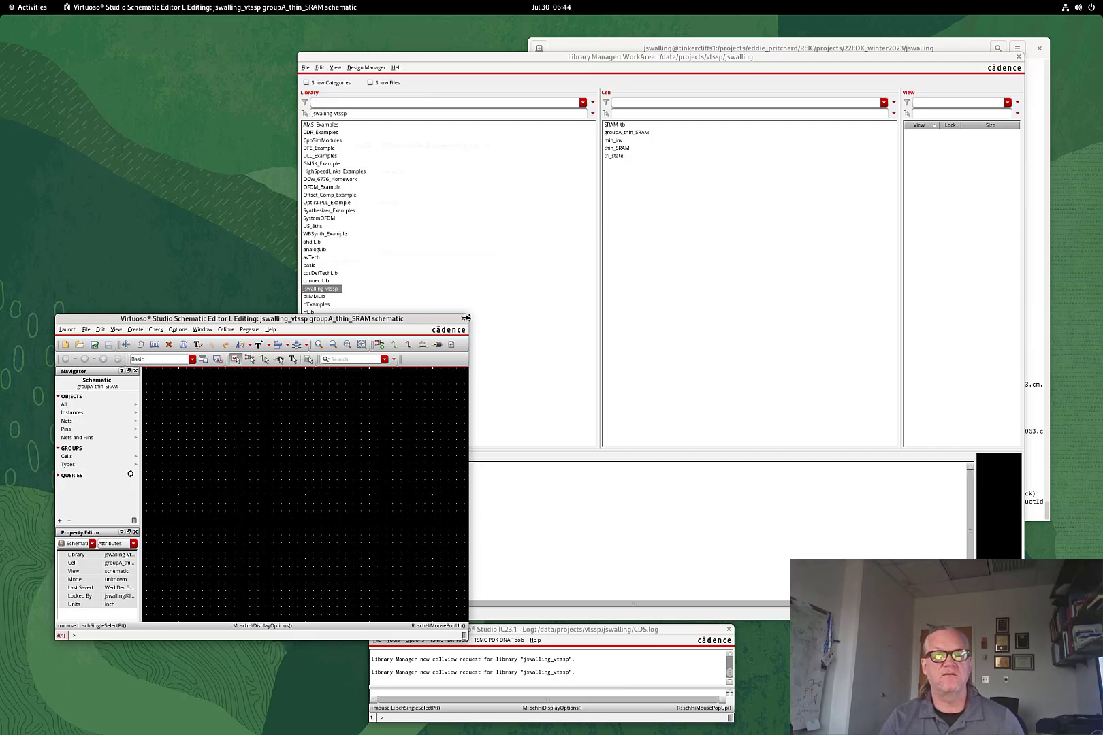
drag(469, 316, 816, 124)
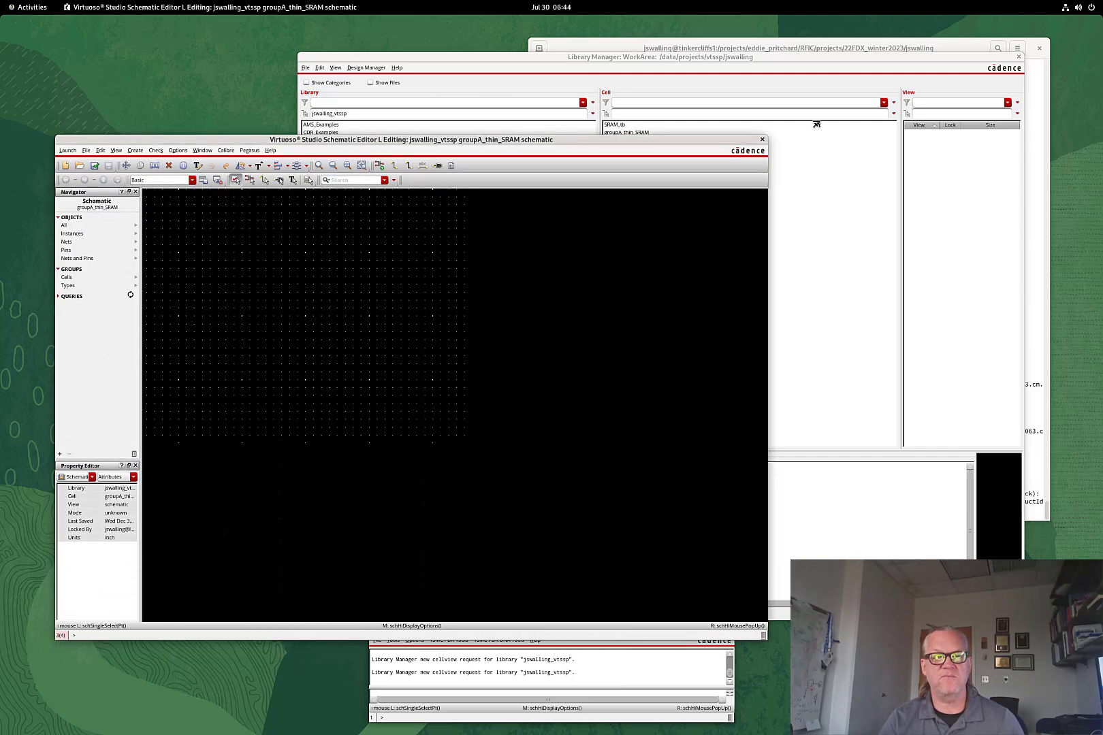
key(f)
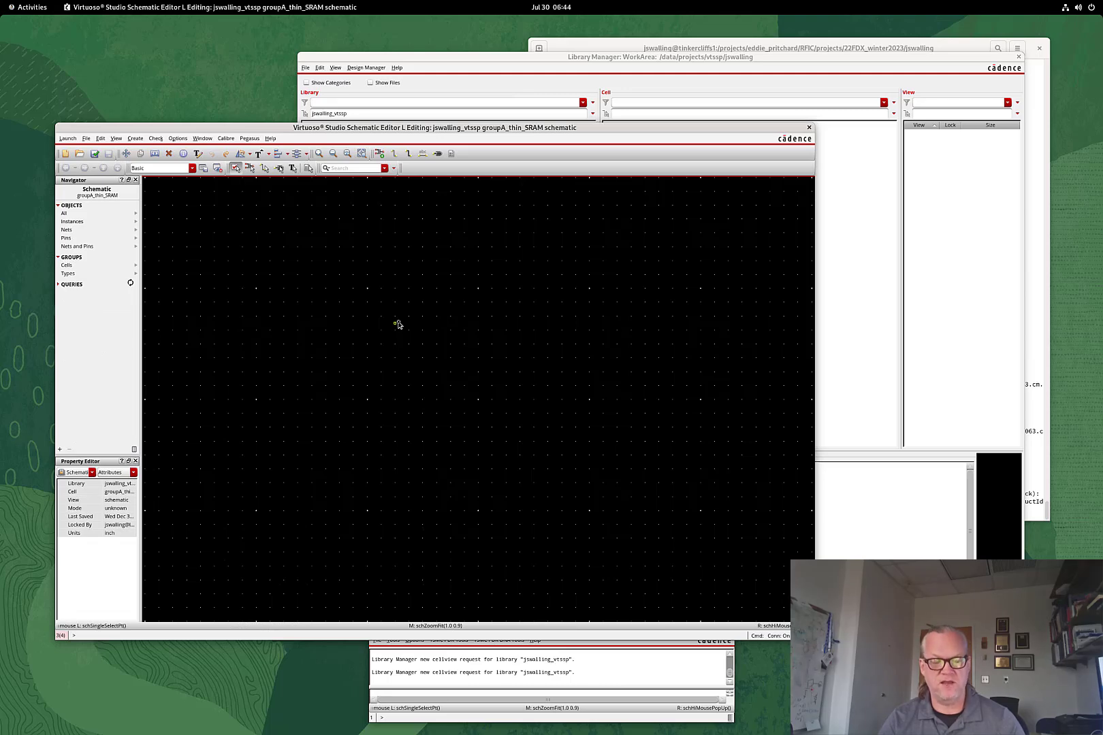
key(i)
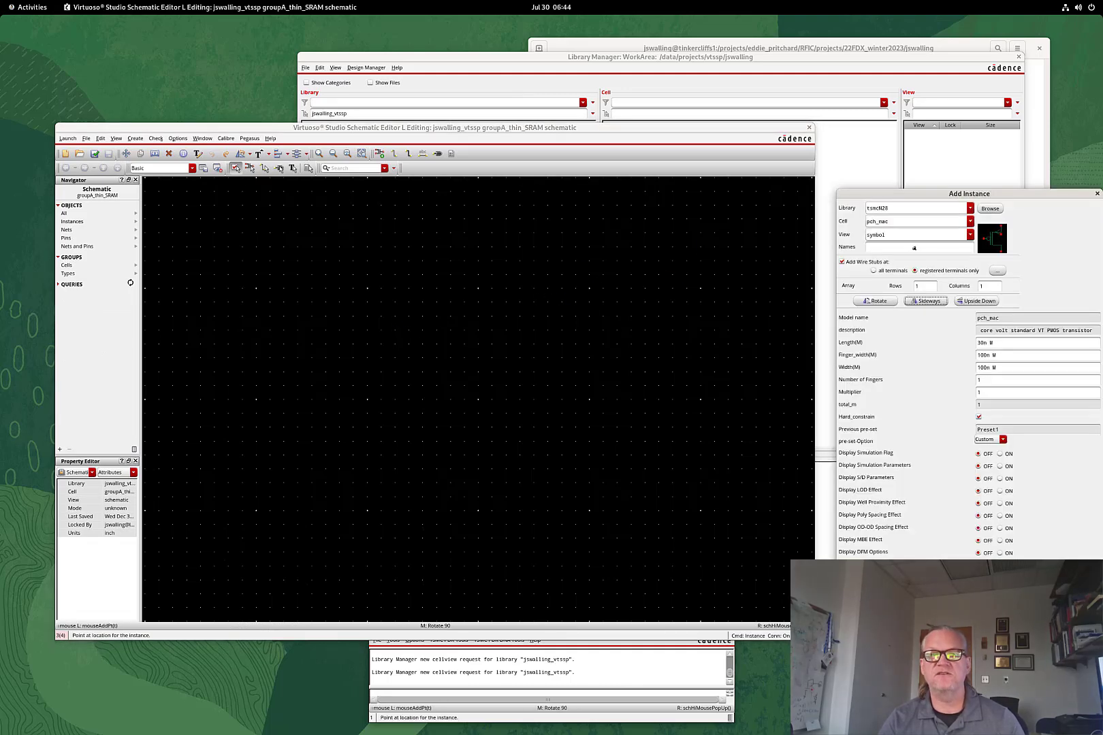
Place PMOS transistor M0 on the right and a sideways-mirrored M1 on the left
click(534, 324)
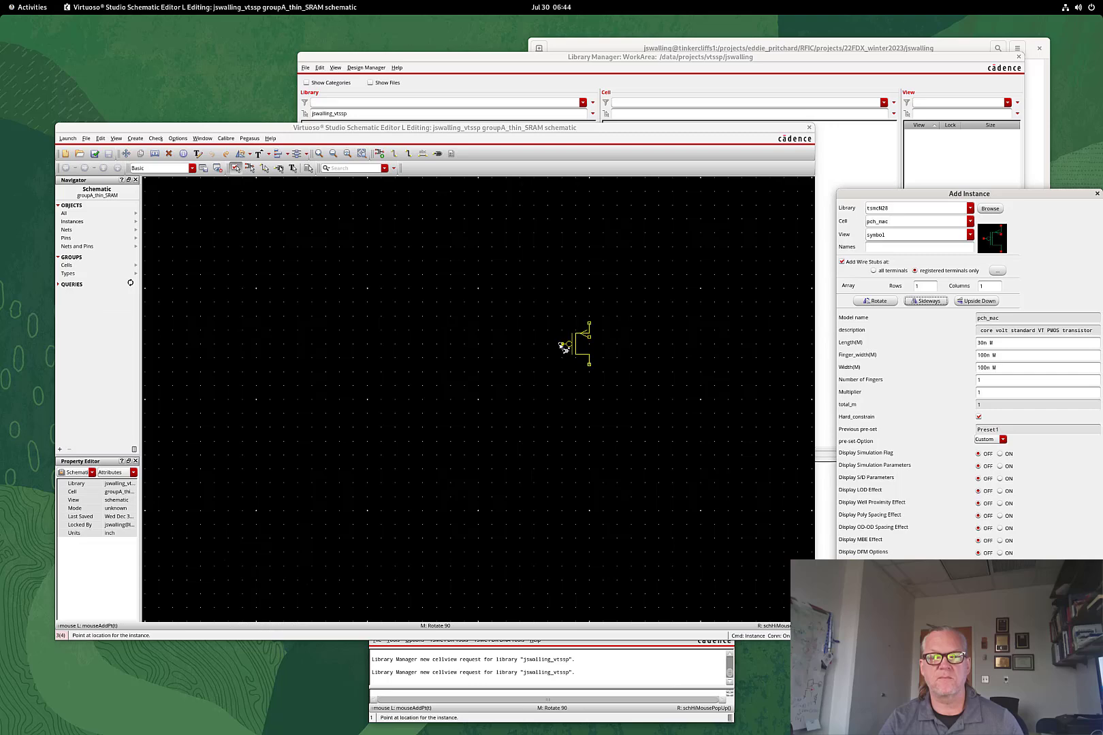
click(562, 347)
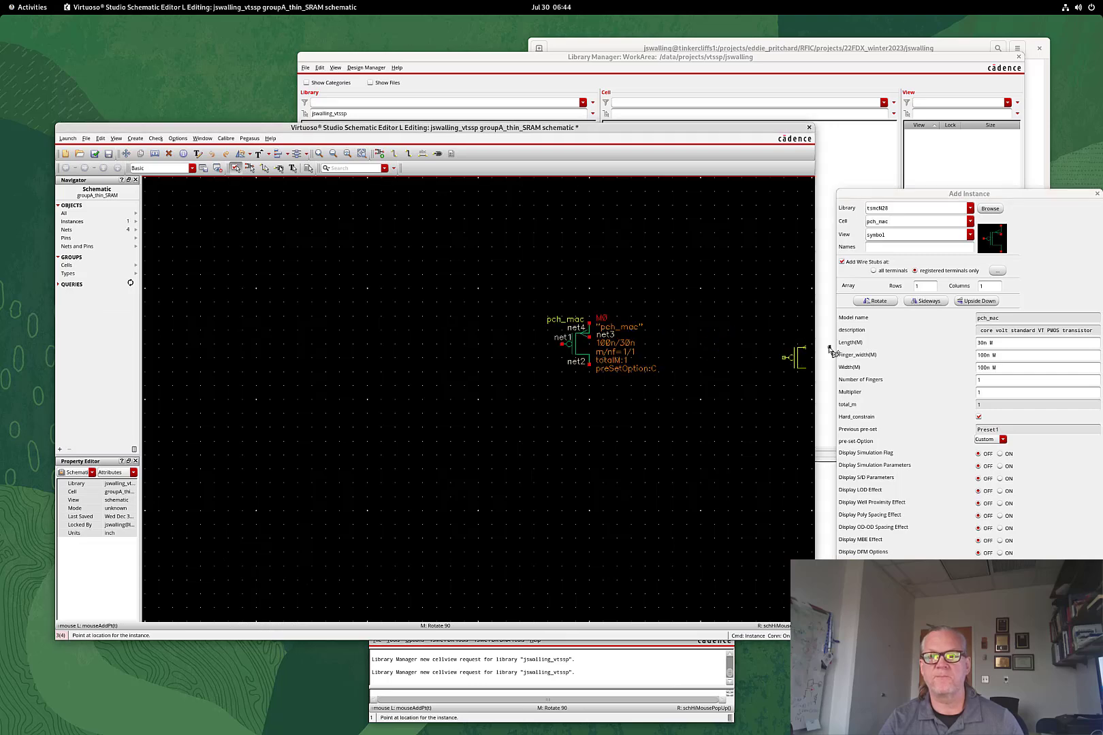
click(949, 302)
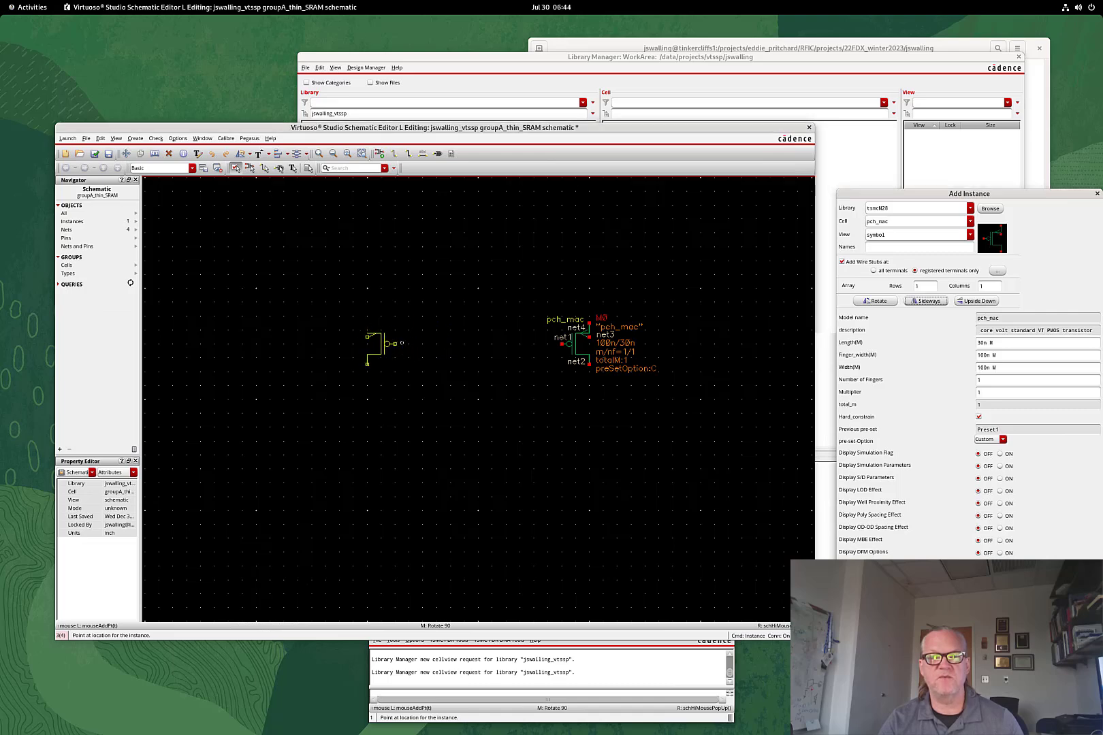
click(385, 343)
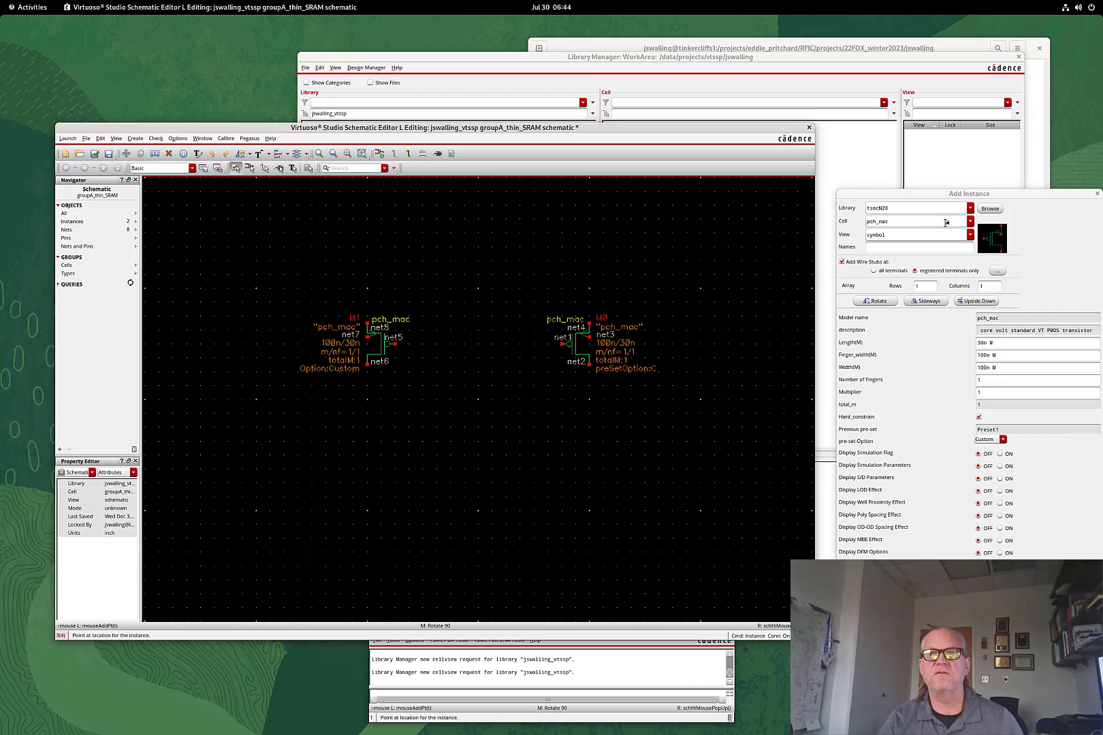
Begin changing the instance cell by deleting the p from pch_mac
click(969, 222)
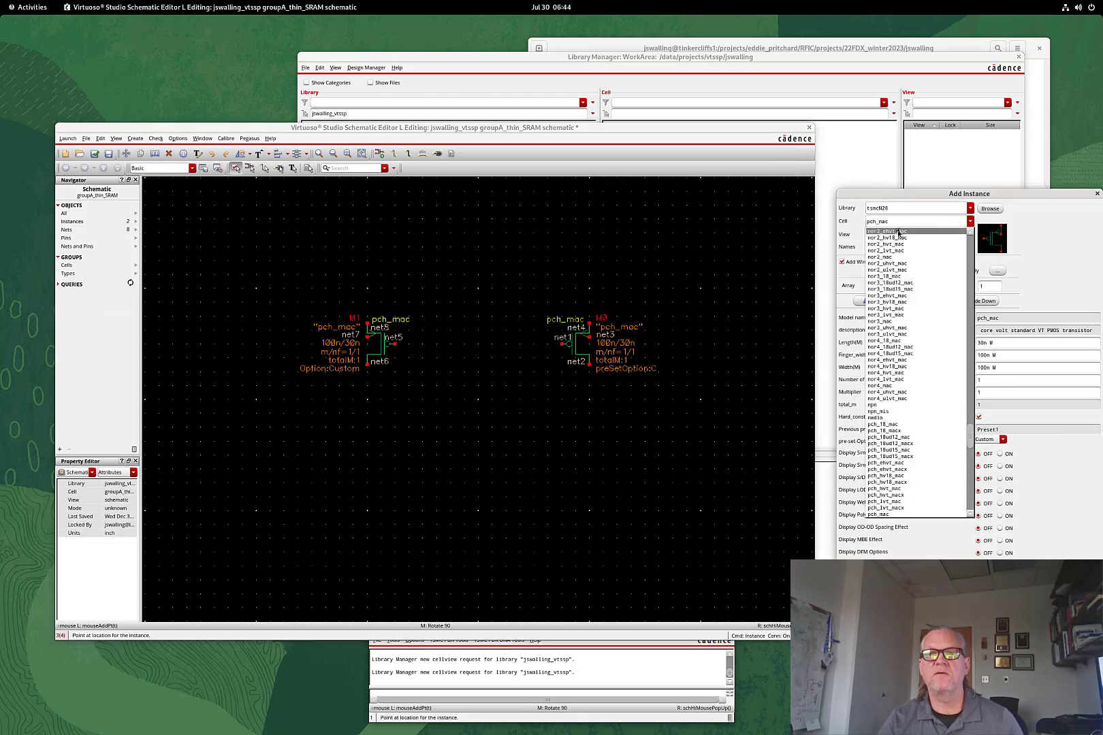
click(873, 222)
key(BackSpace)
Switch to nch_mac with 200n finger width, place M2 and mirrored M3, then enable rotation
text(n)
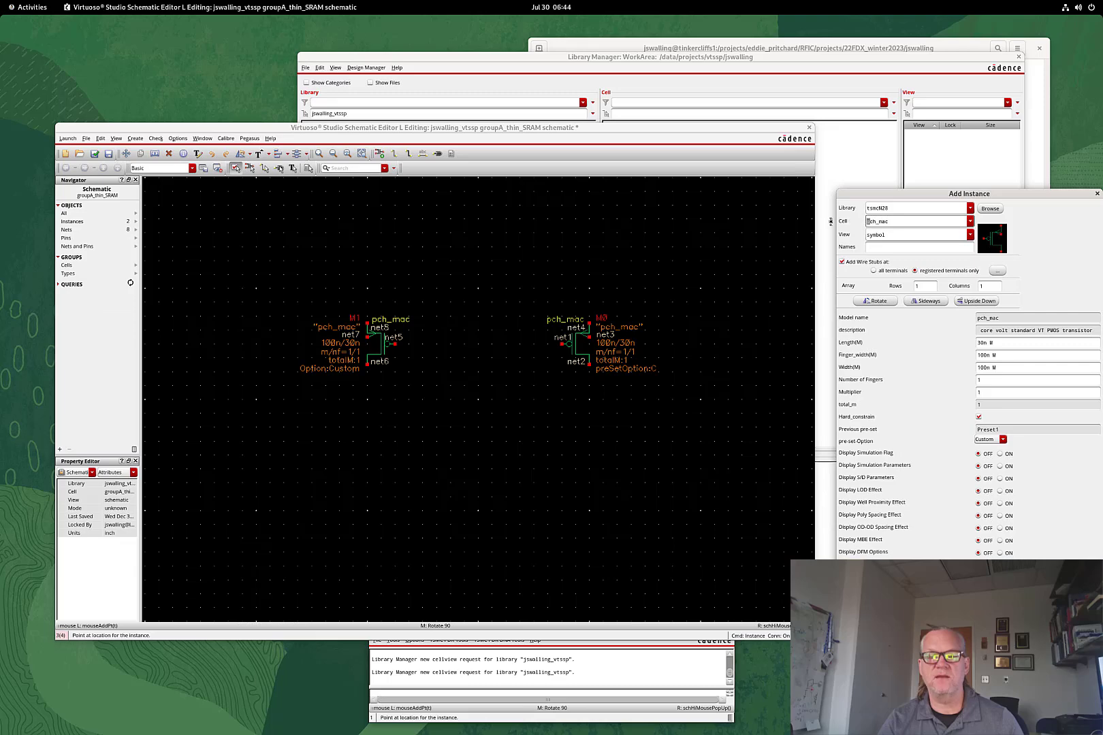
key(Tab)
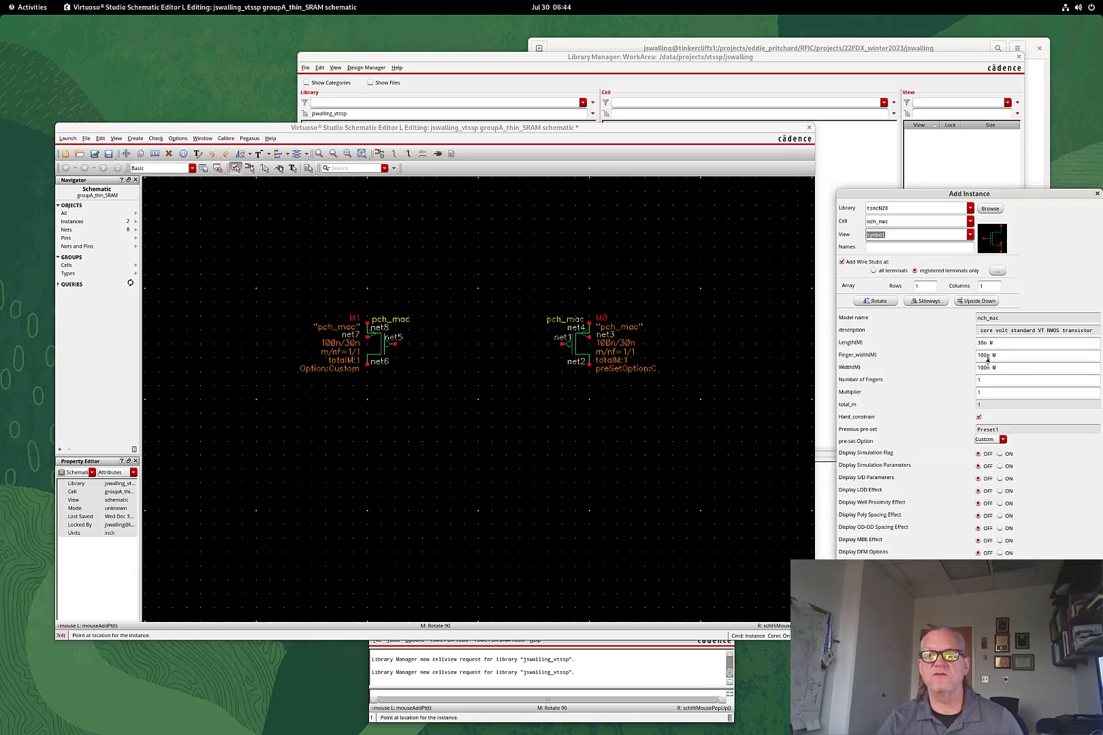
click(980, 354)
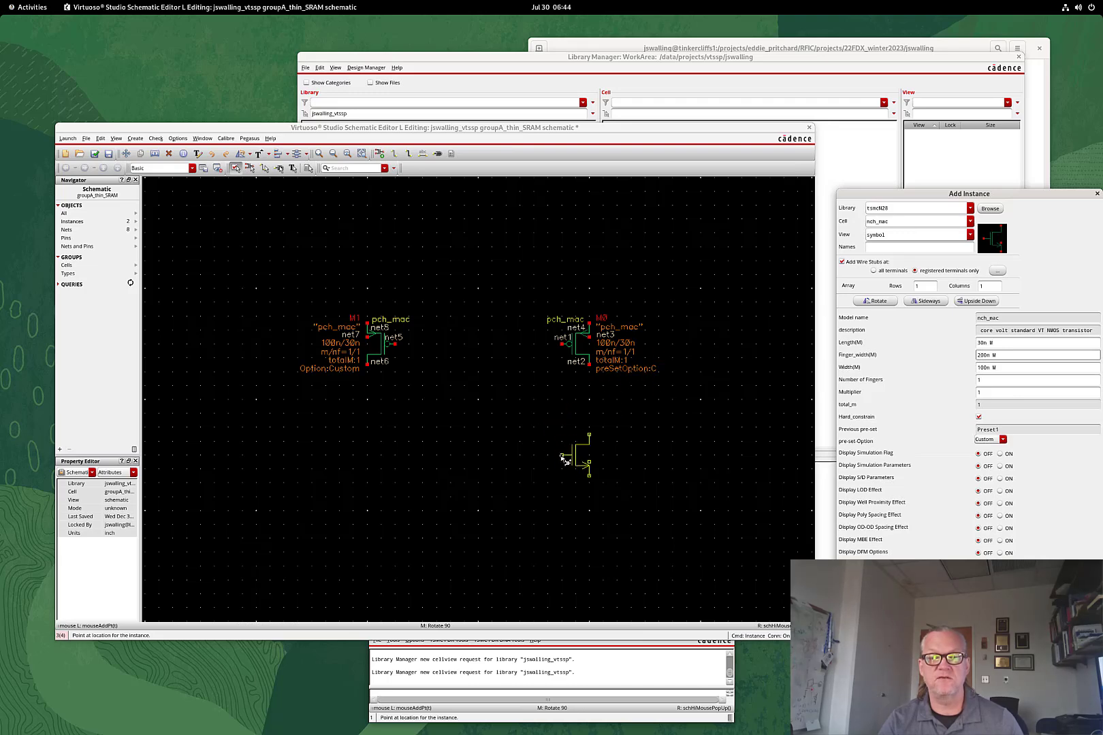
click(565, 460)
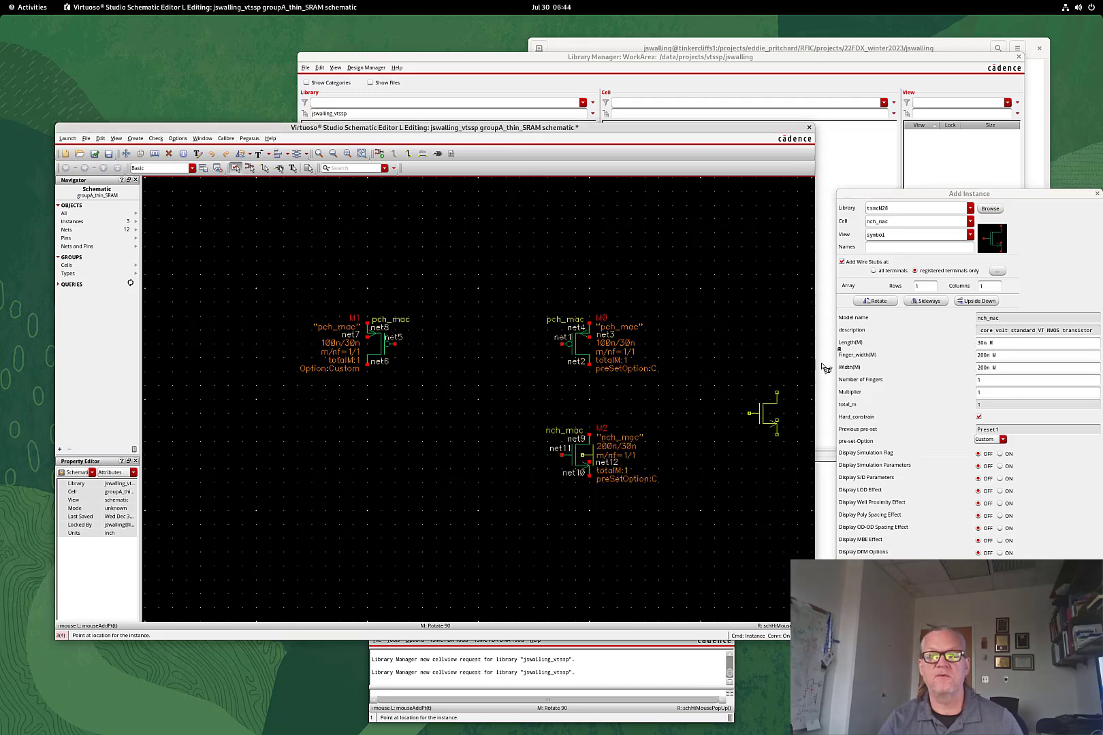
click(922, 301)
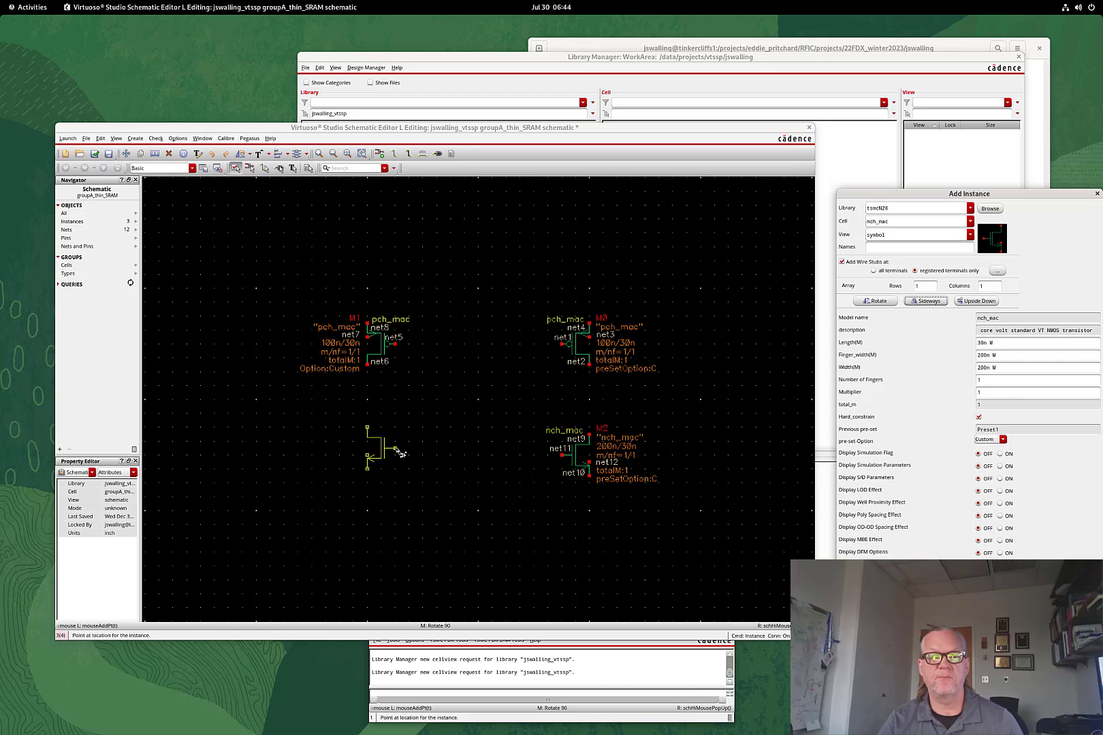
click(400, 458)
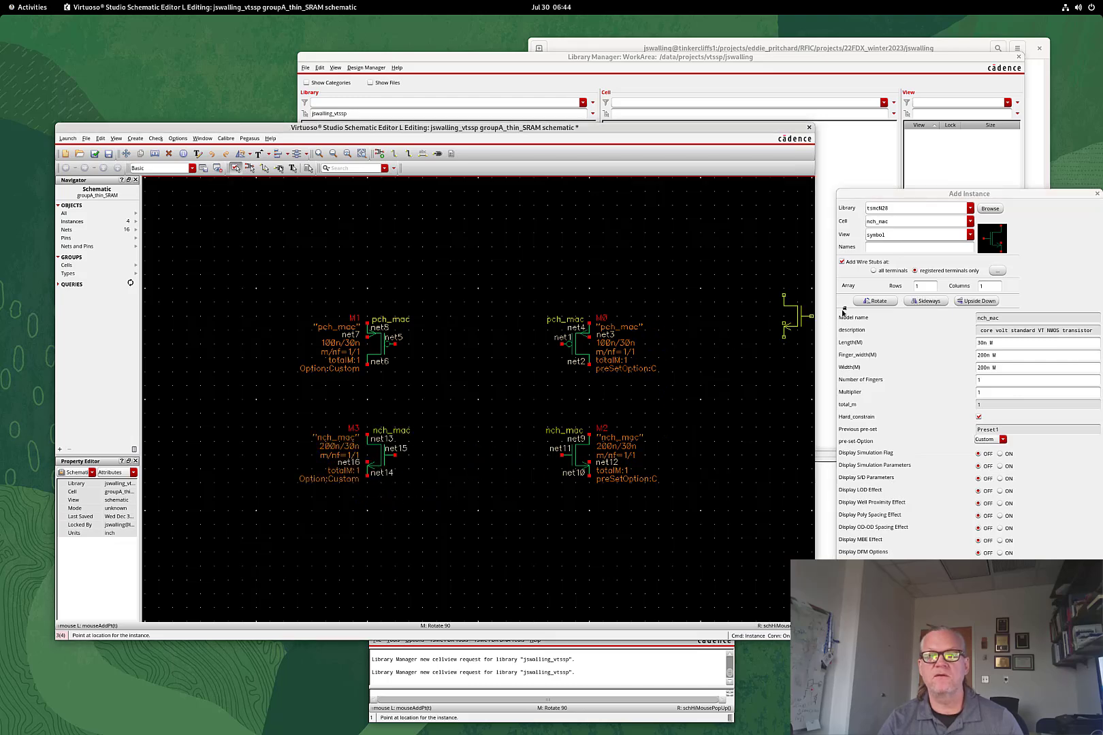
click(878, 303)
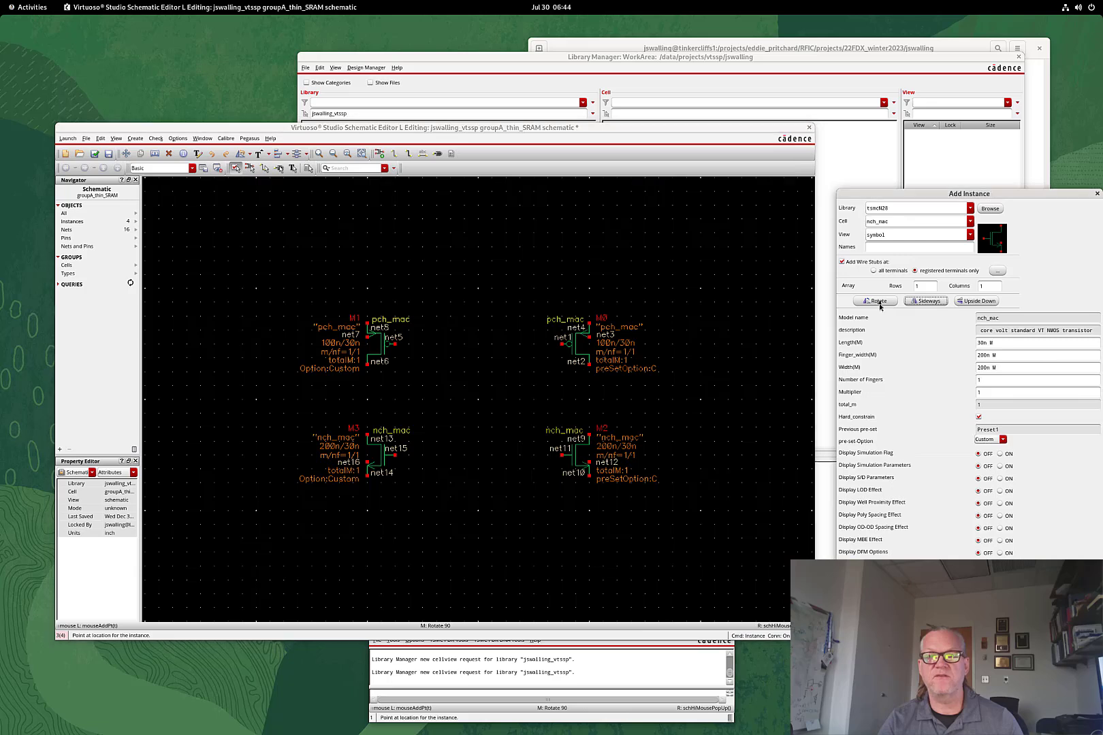
click(880, 302)
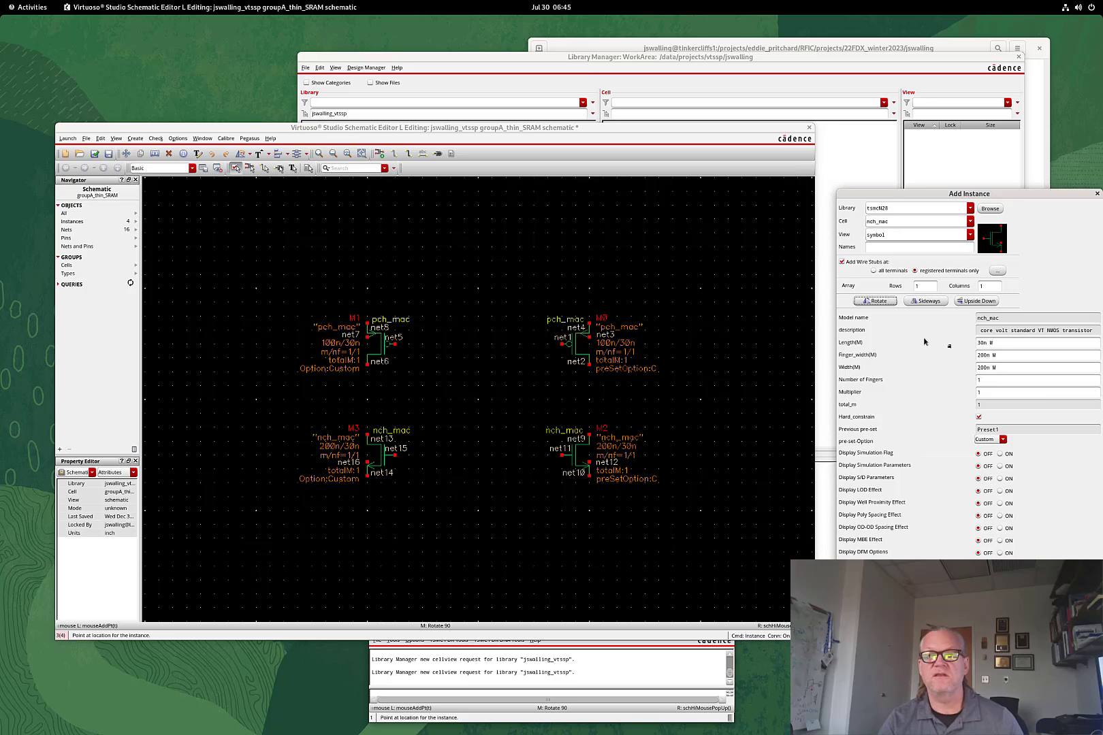
Place rotated 150n nch_mac transistors M4 on the left and mirrored M5 on the right
drag(984, 355, 968, 355)
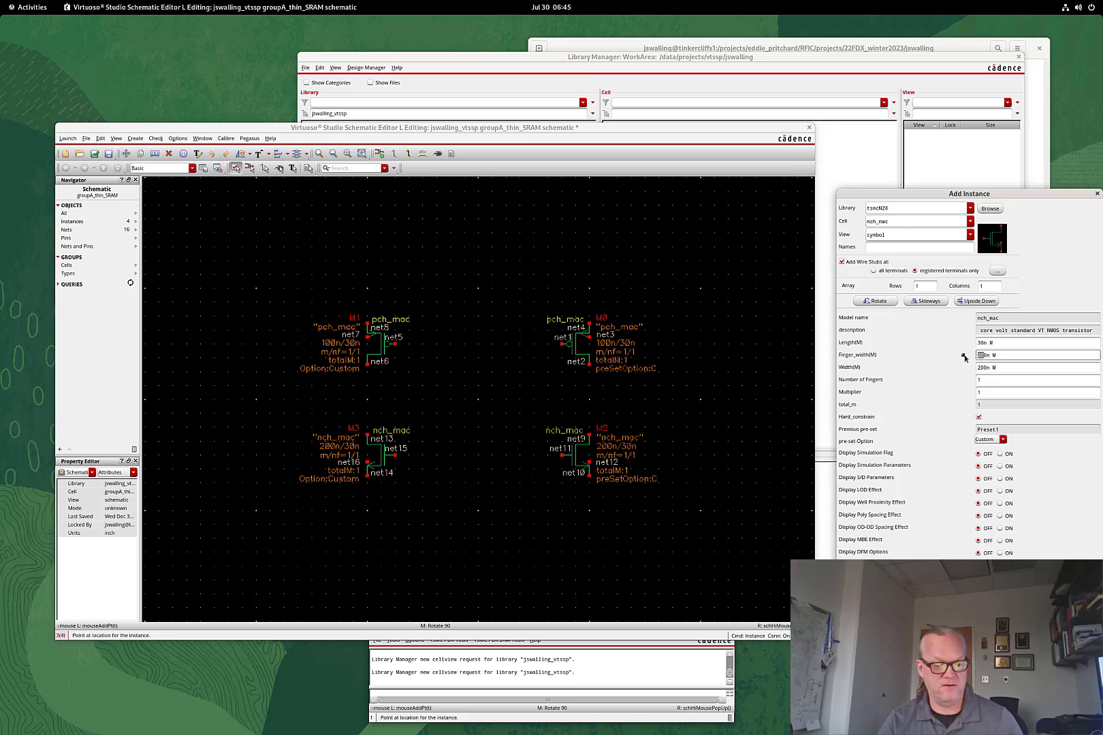
text(15)
key(Tab)
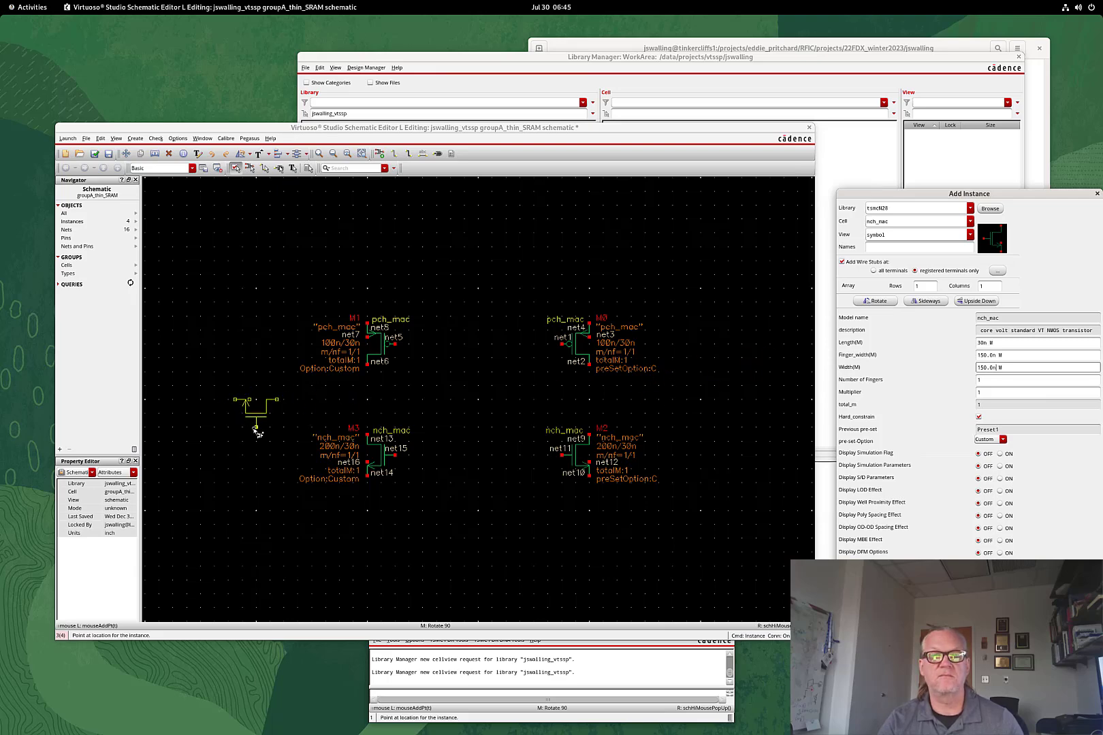
click(256, 429)
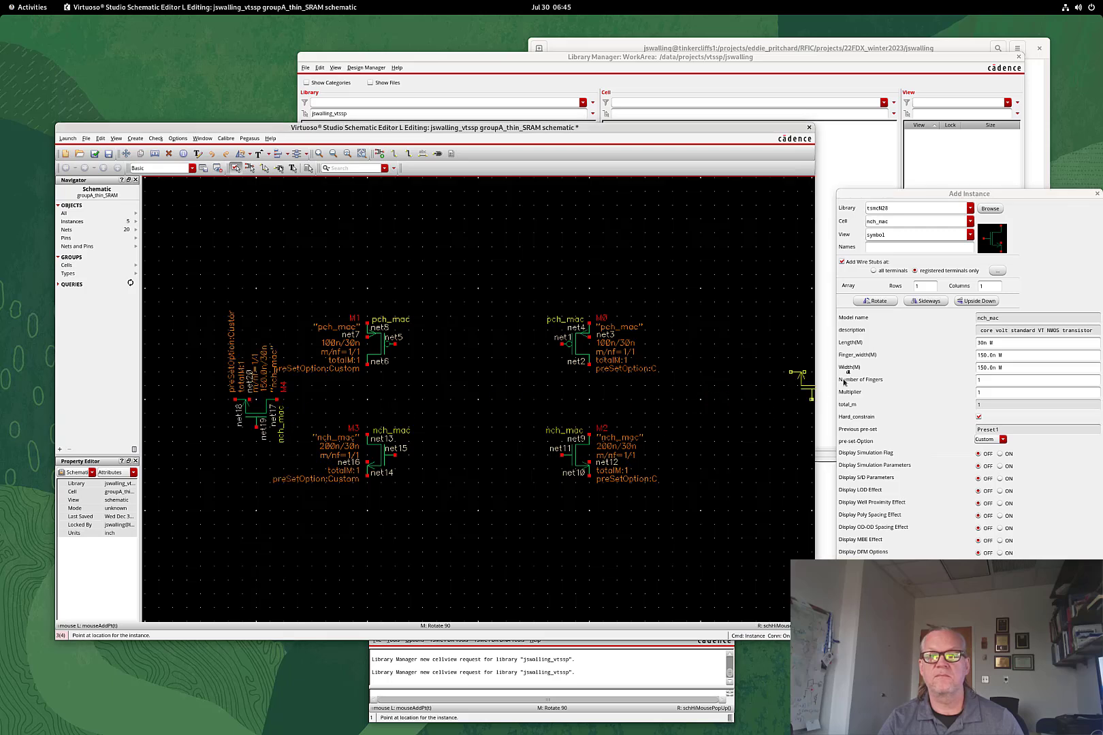
click(928, 302)
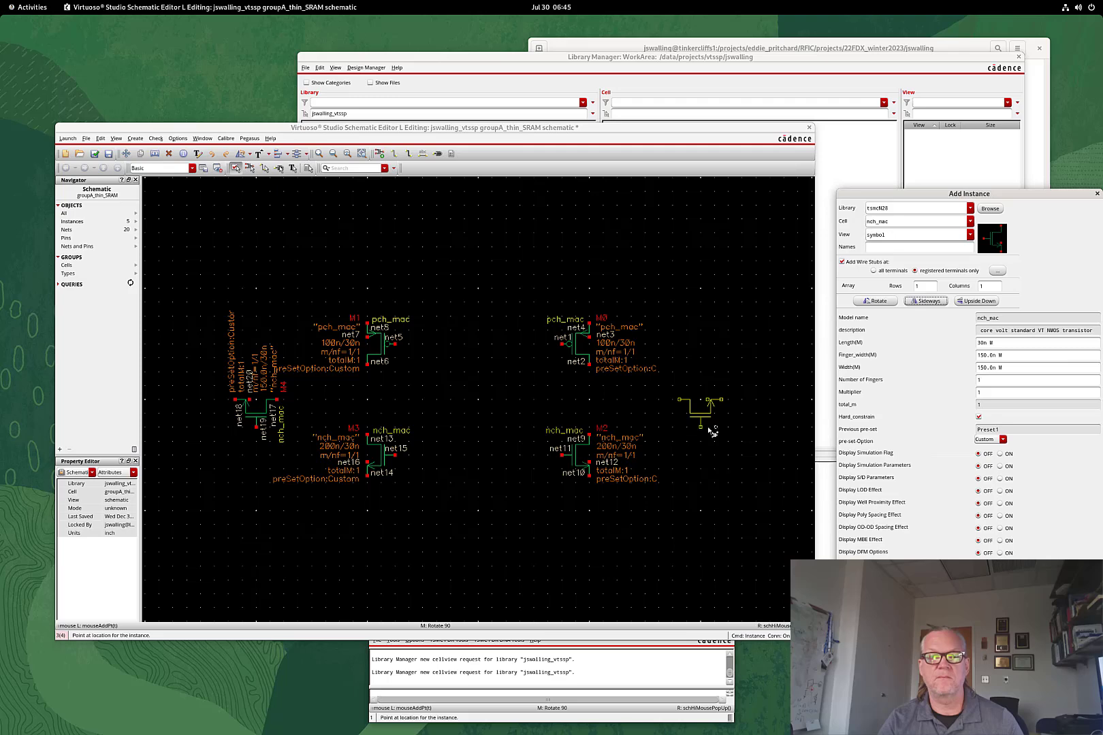
click(706, 433)
key(Escape)
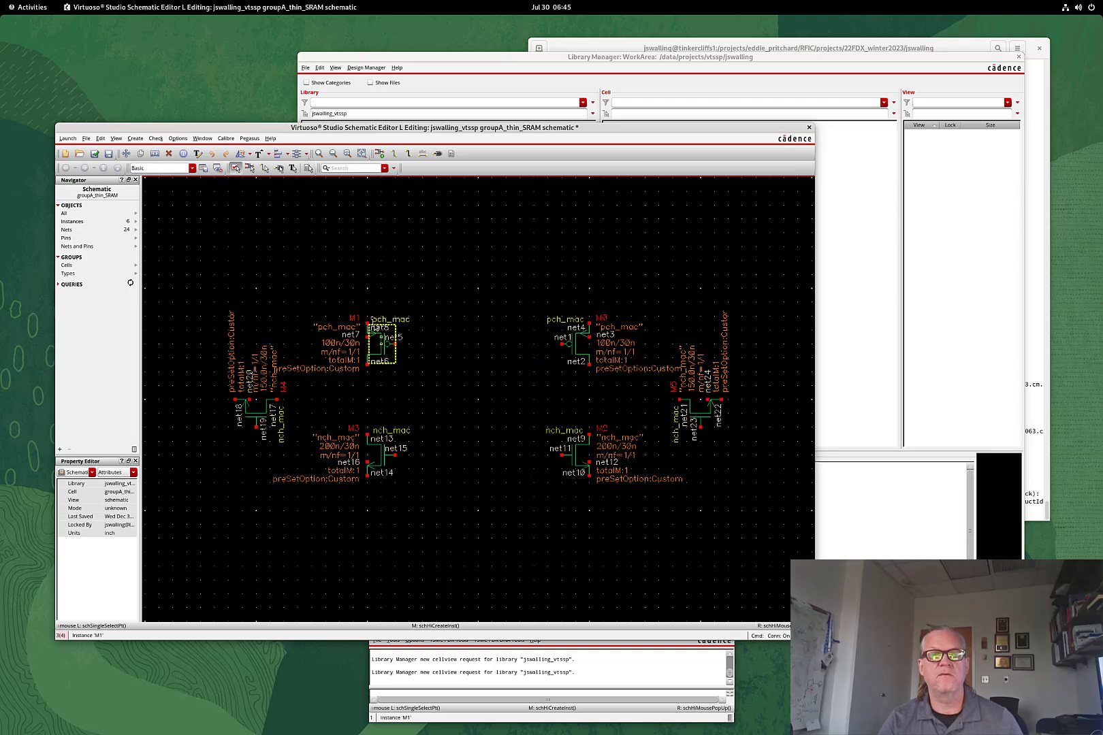
Place an analogLib vdd symbol above the transistors
key(i)
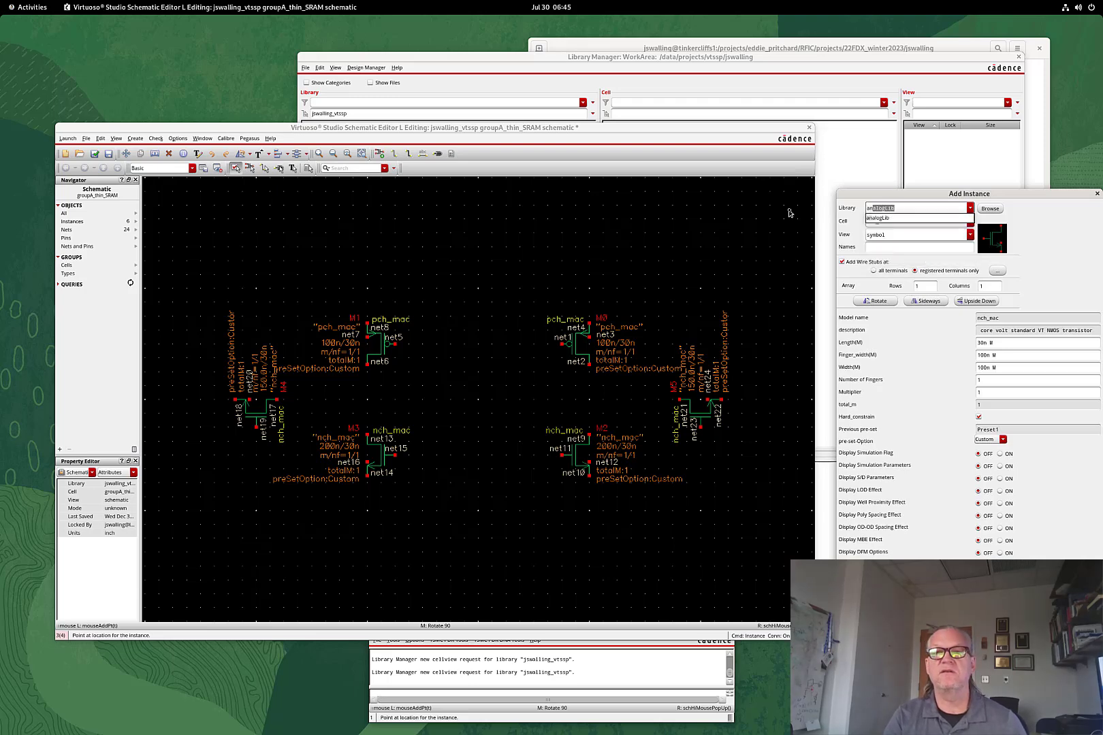
key(Tab)
text(v)
key(Tab)
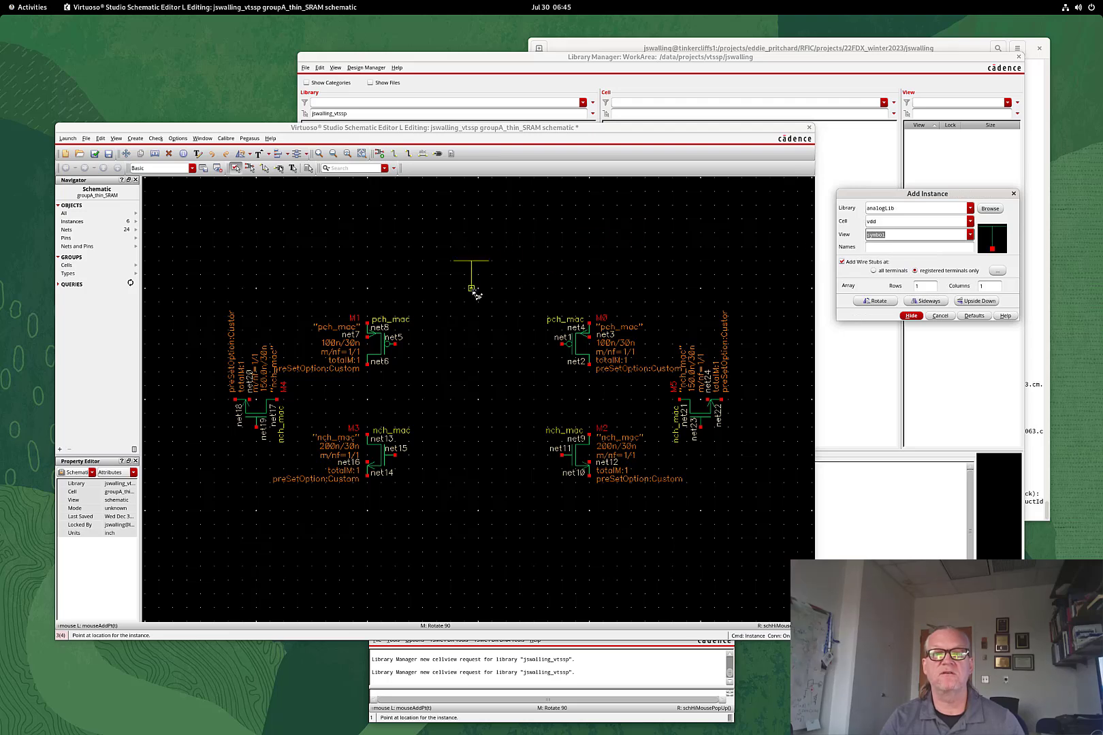
click(480, 293)
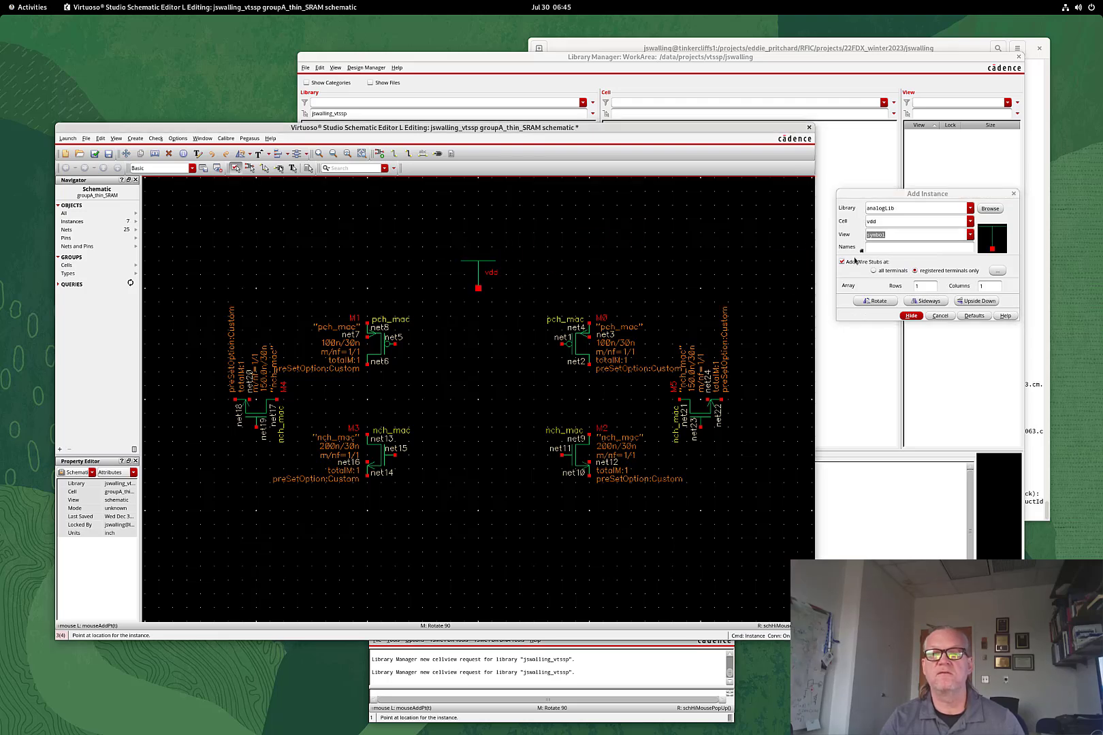
Place an analogLib gnd symbol below the transistors
double_click(882, 224)
text(gnd)
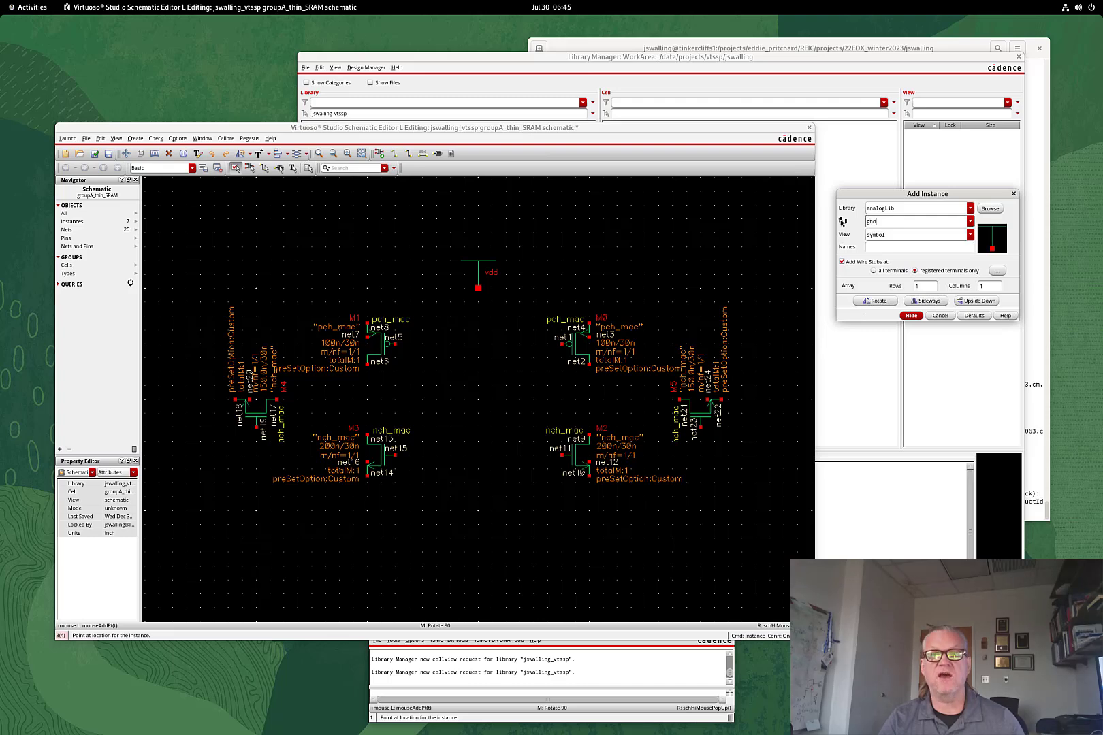
key(Tab)
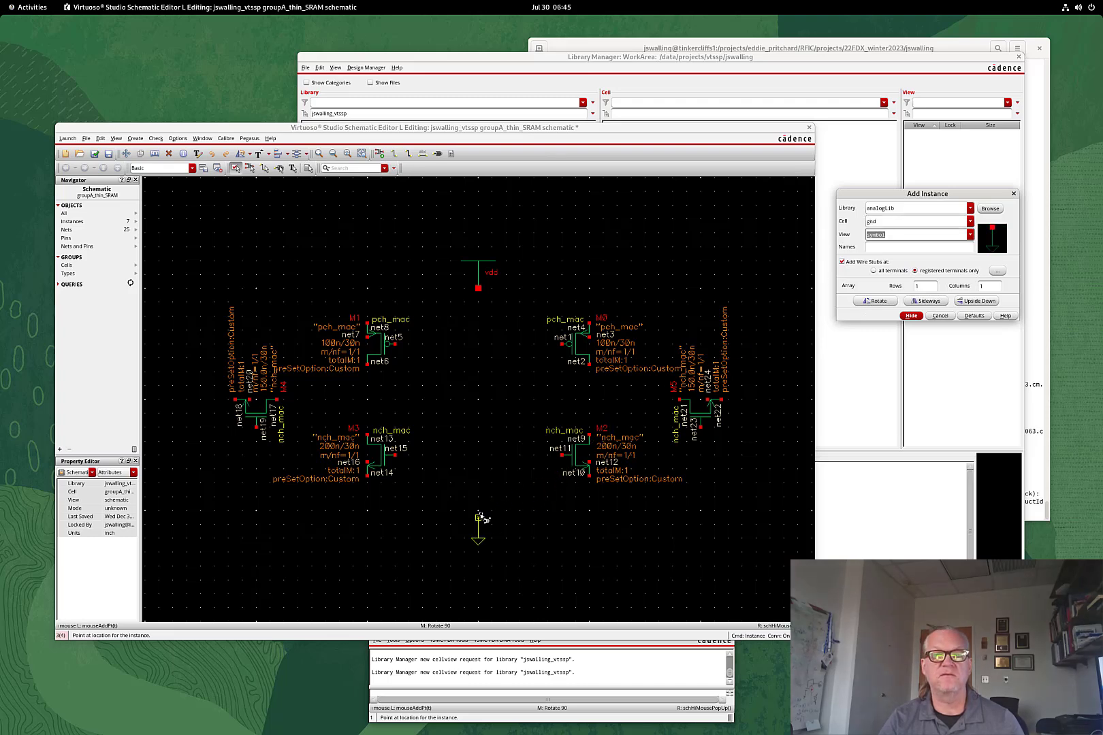
click(479, 515)
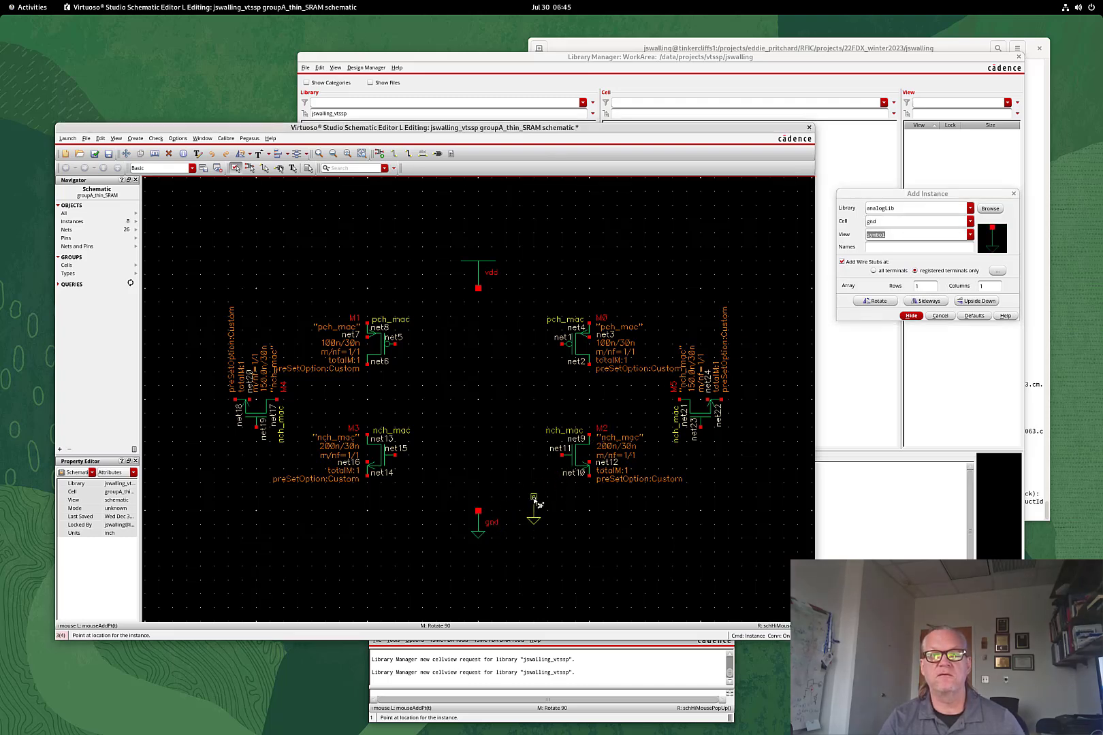
key(Escape)
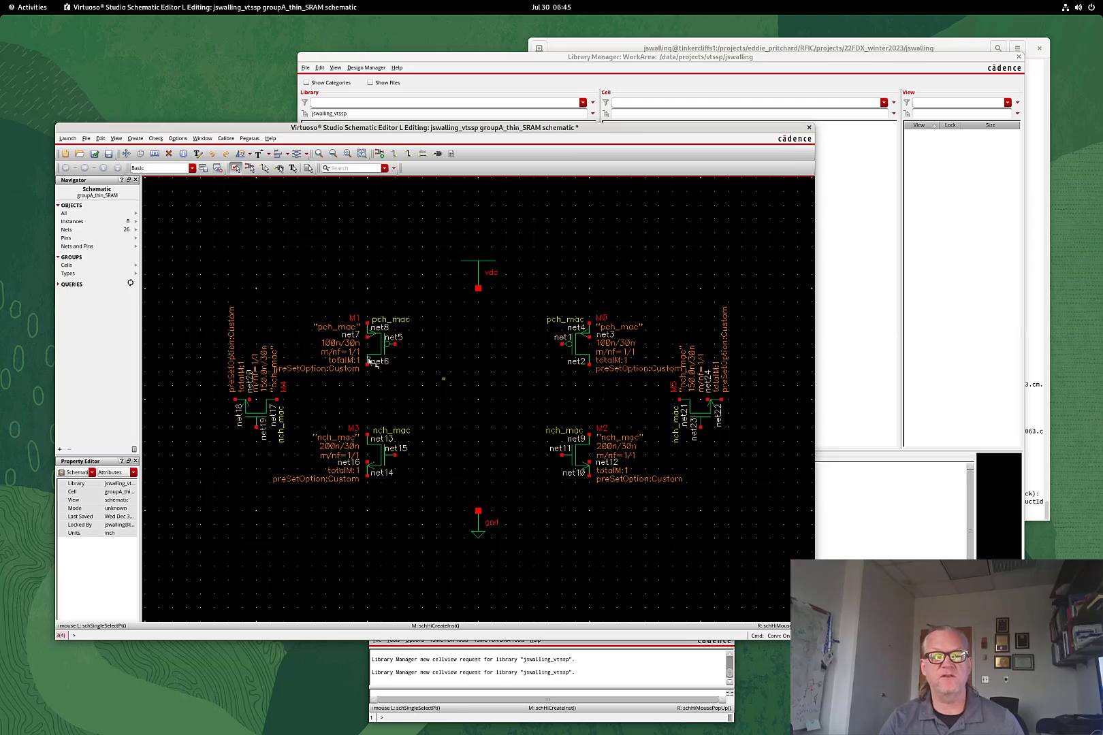
Wire the M0 and M1 sources to vdd and tie each PMOS bulk to its source
key(w)
click(367, 320)
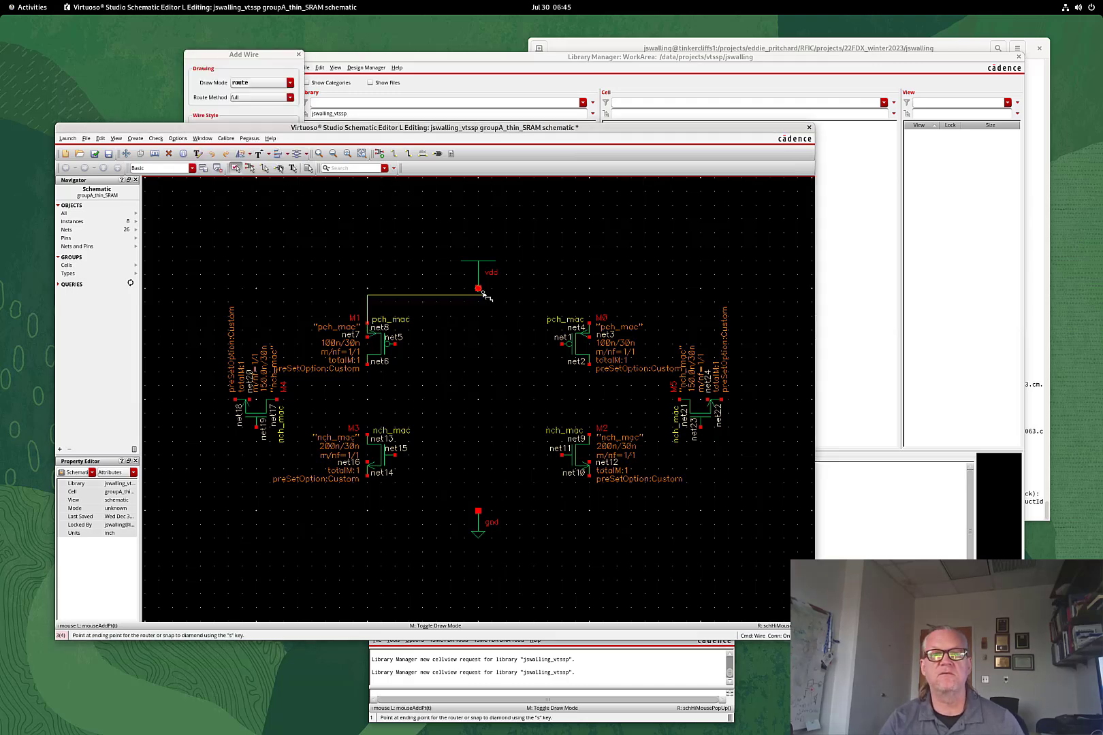
click(550, 310)
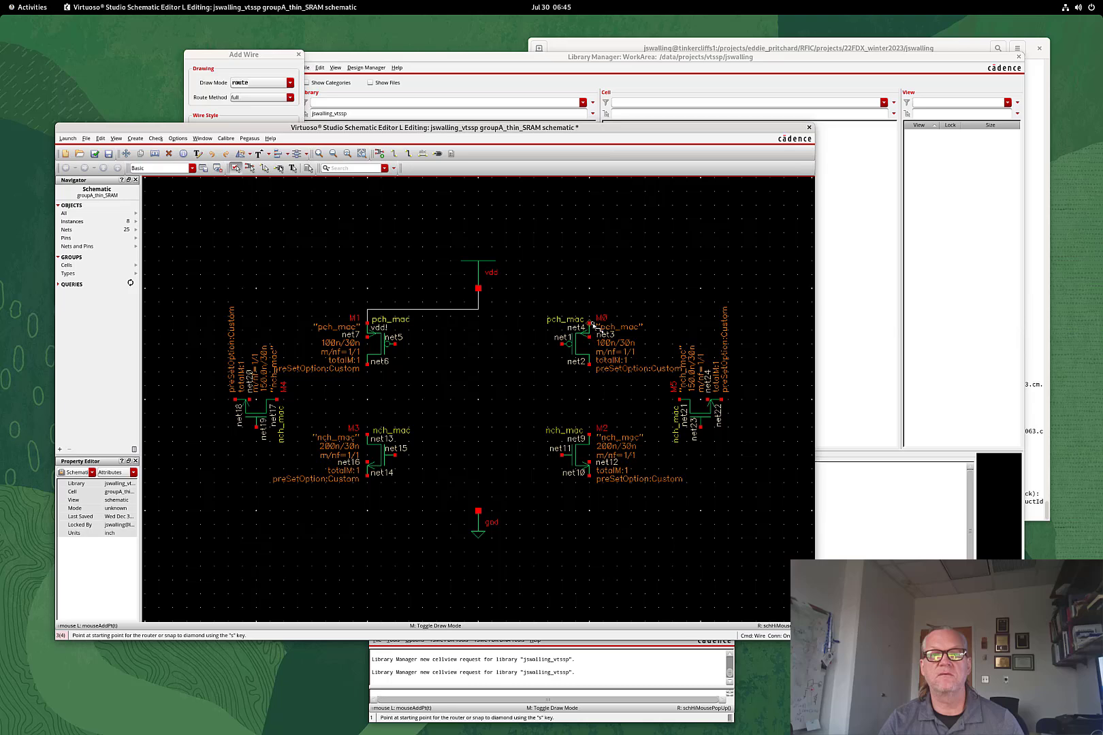
click(589, 320)
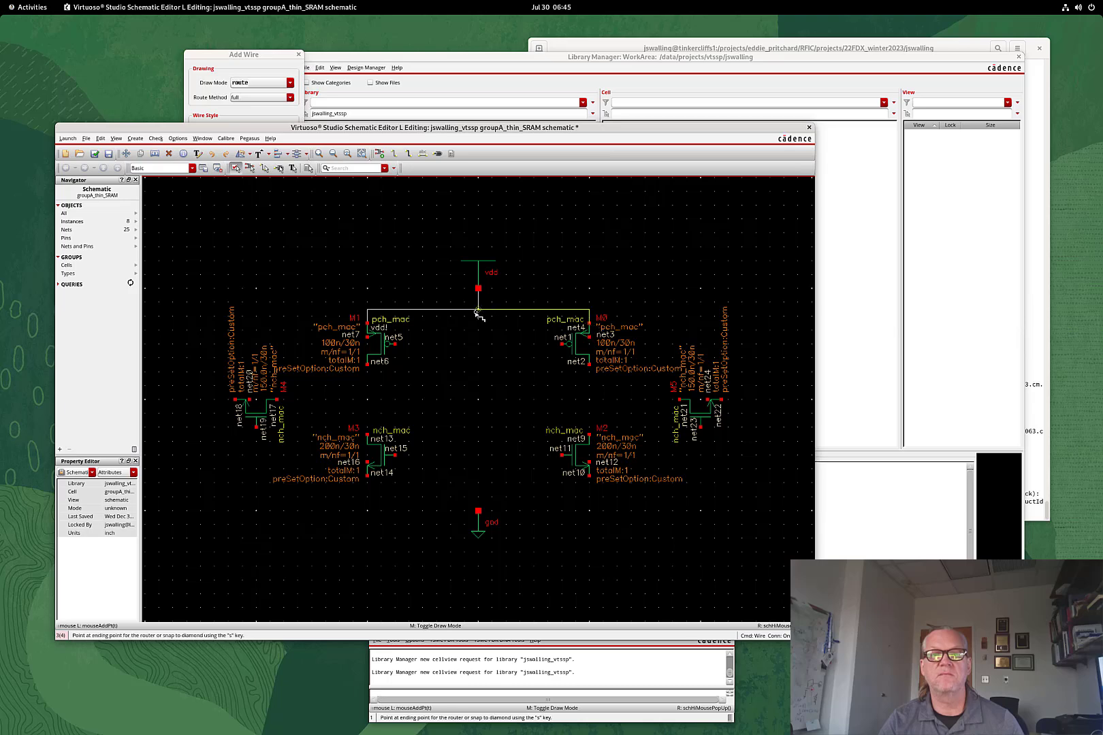
click(478, 310)
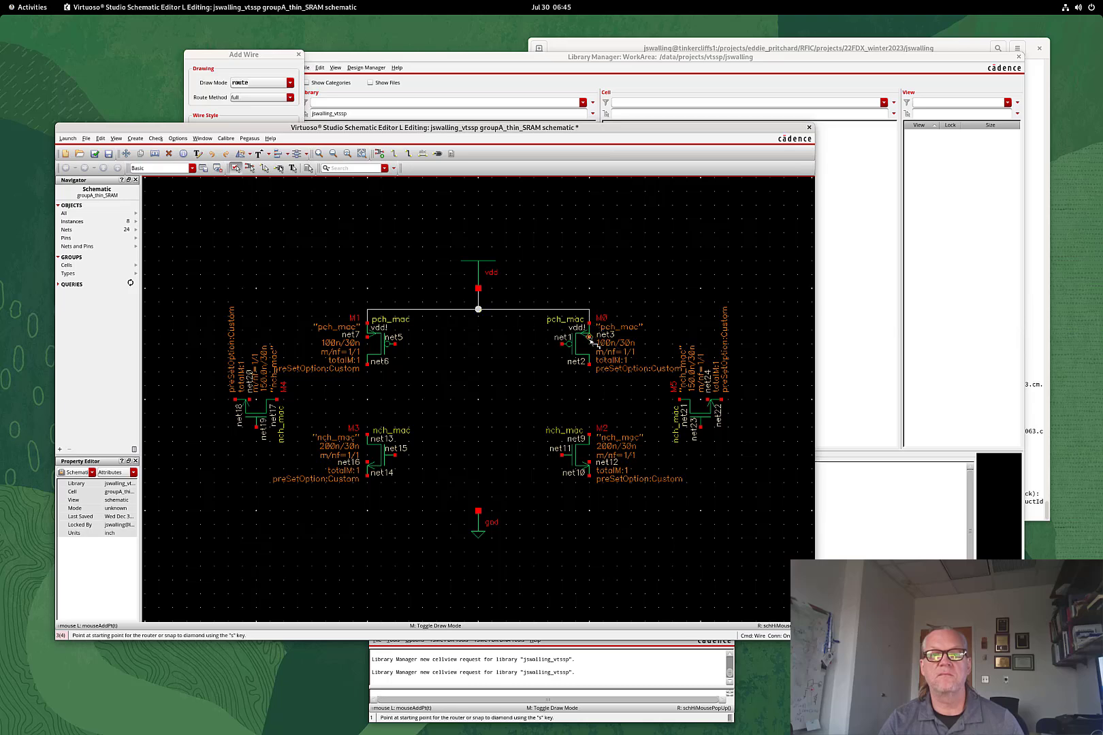
click(589, 339)
click(589, 324)
click(367, 339)
click(368, 321)
Connect M1's drain to M3's drain and tie M3's bulk to its source
click(368, 366)
click(368, 434)
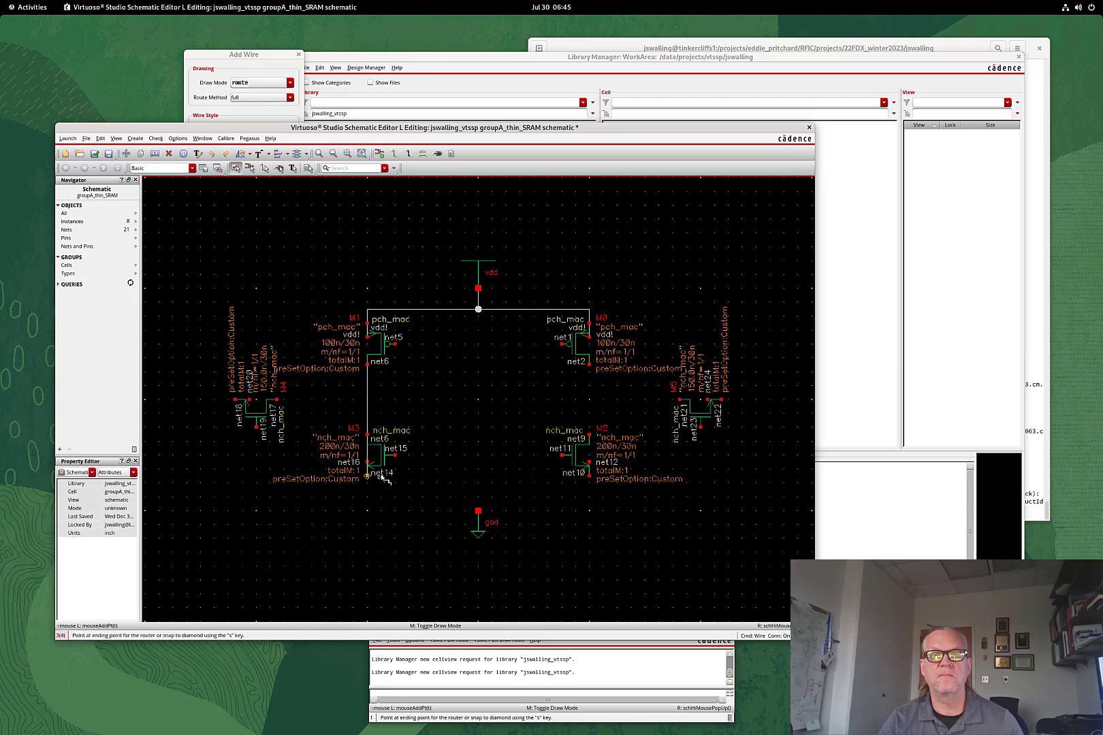
click(368, 461)
key(Escape)
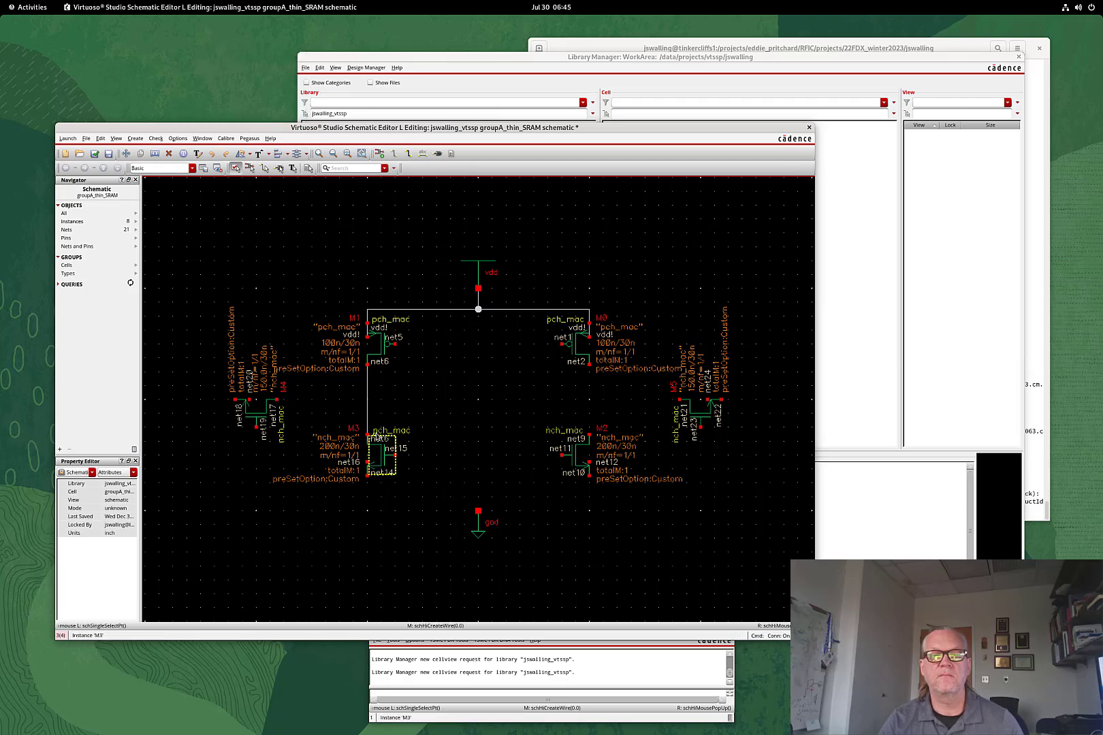
drag(333, 468, 393, 413)
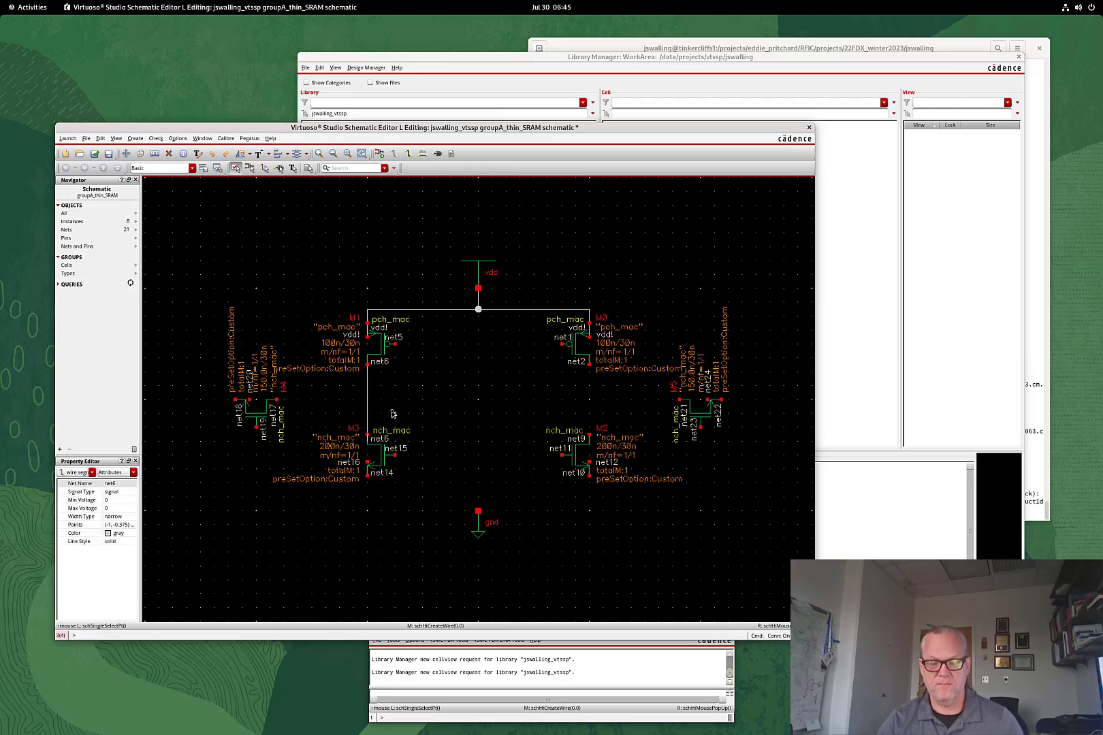
click(392, 414)
key(w)
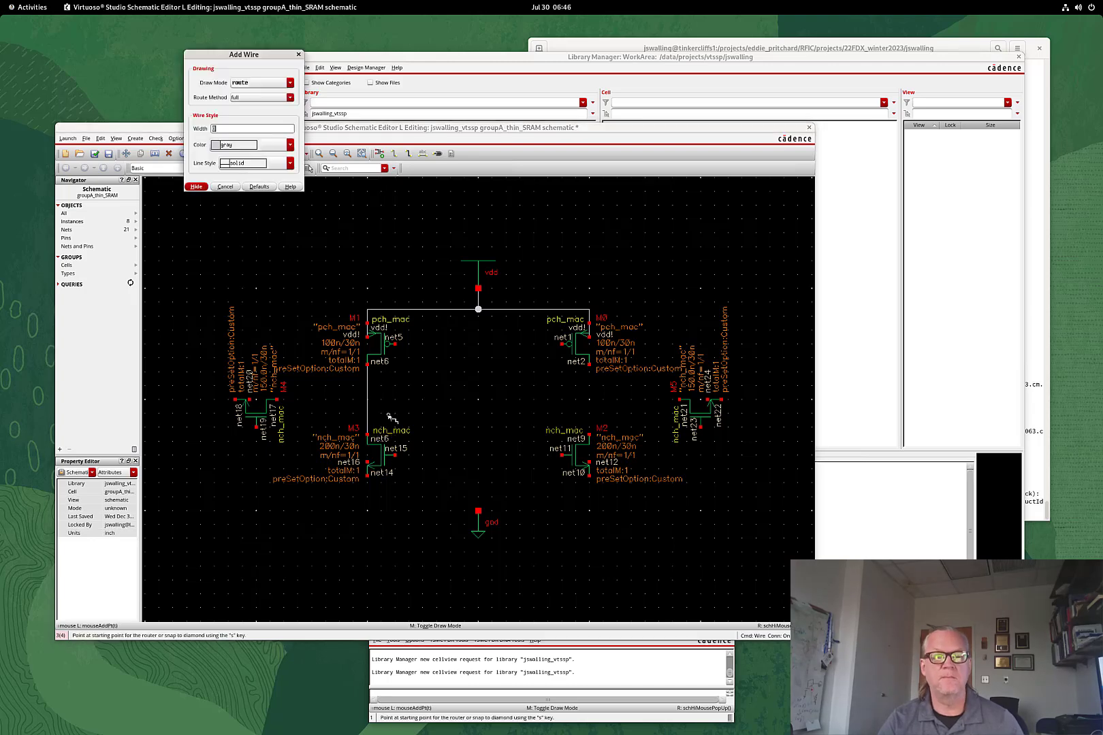
click(367, 463)
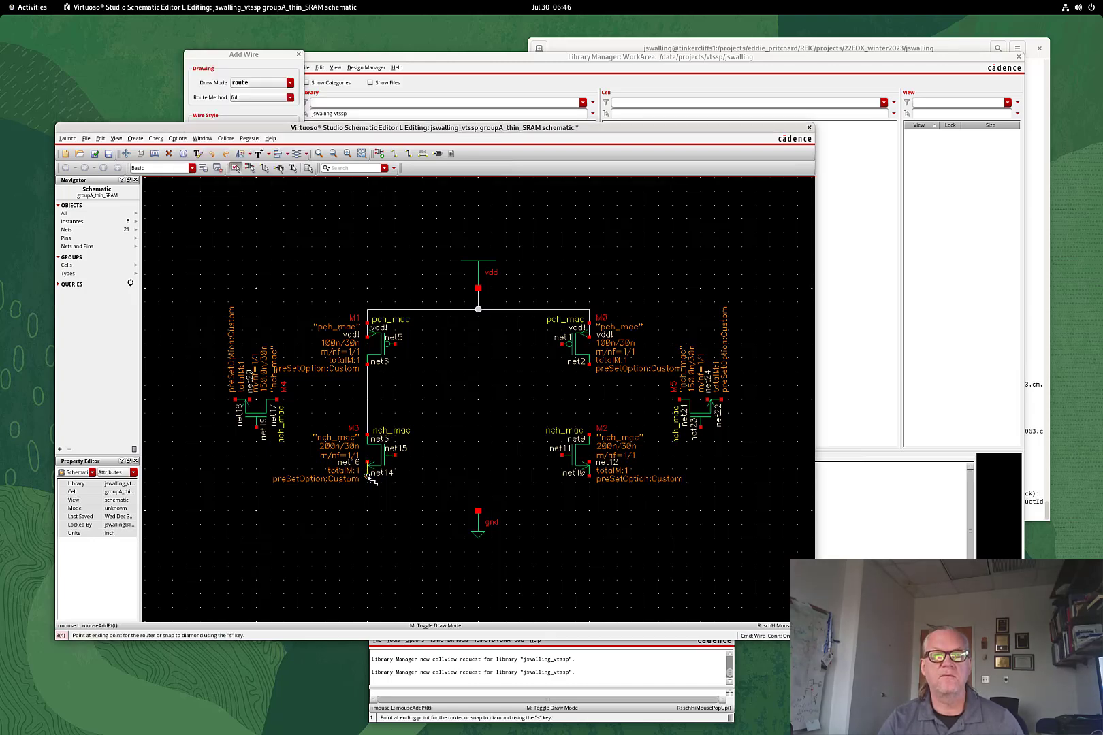
click(367, 475)
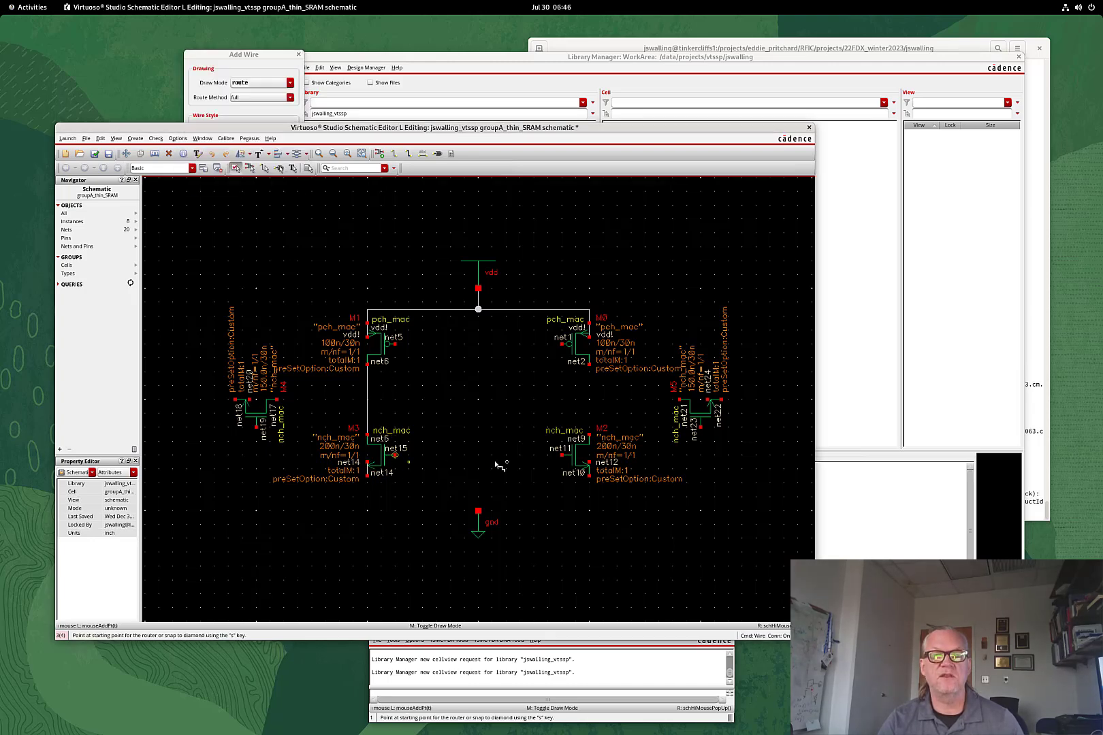
Tie M2's bulk to its source, join M0–M2 drains, and connect M0/M2 and M1/M3 gates
click(589, 464)
click(589, 475)
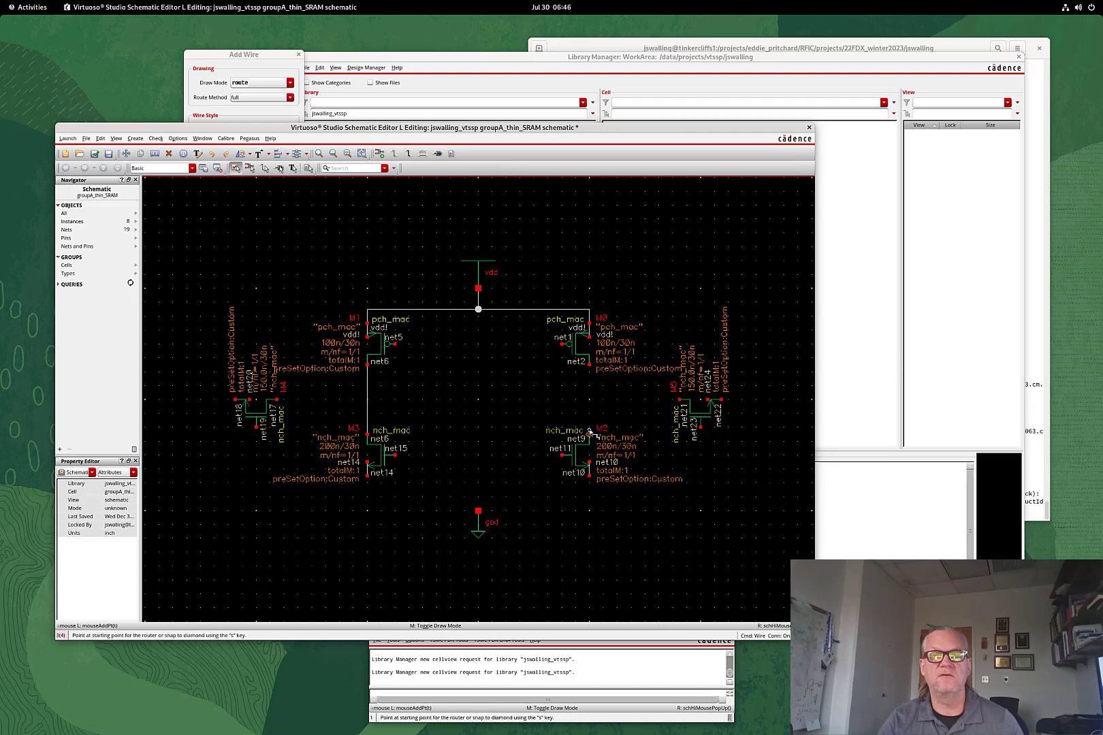
click(589, 435)
click(589, 365)
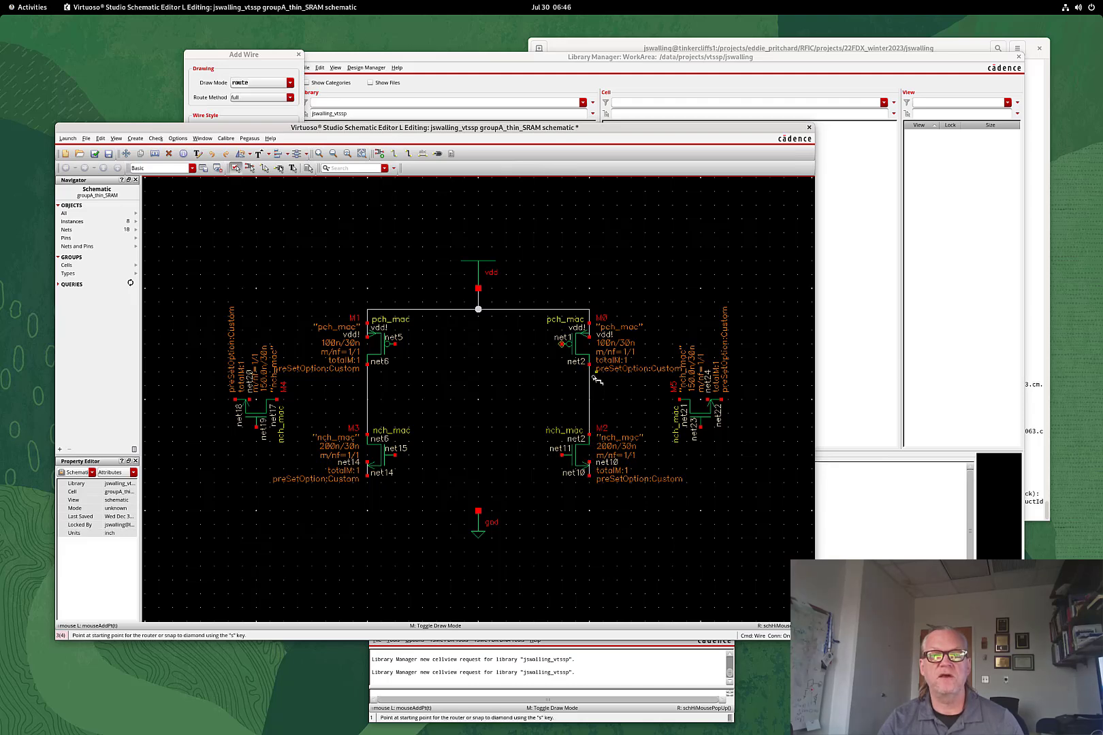
click(562, 455)
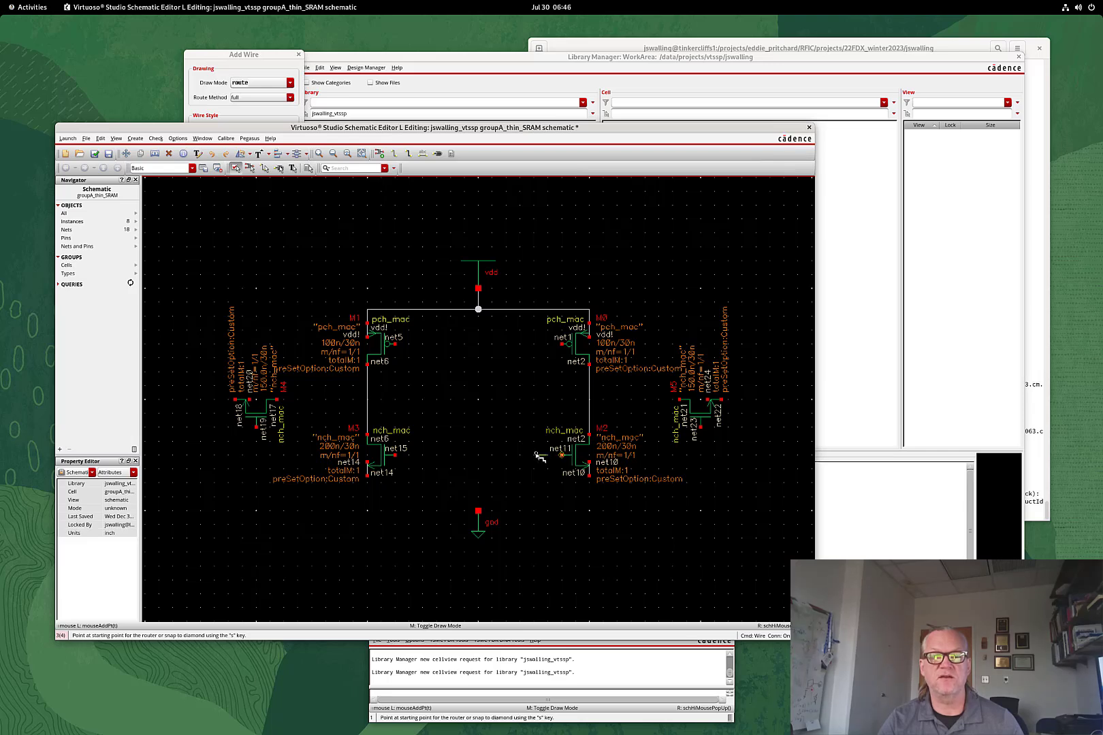
click(560, 346)
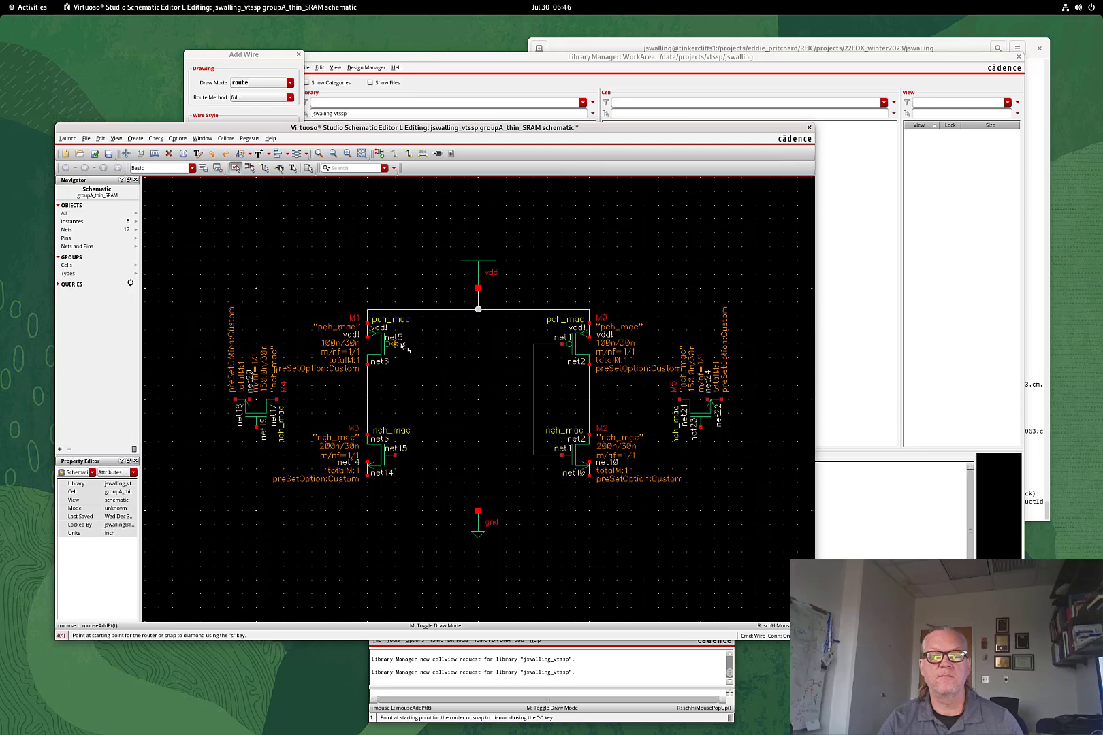
click(402, 345)
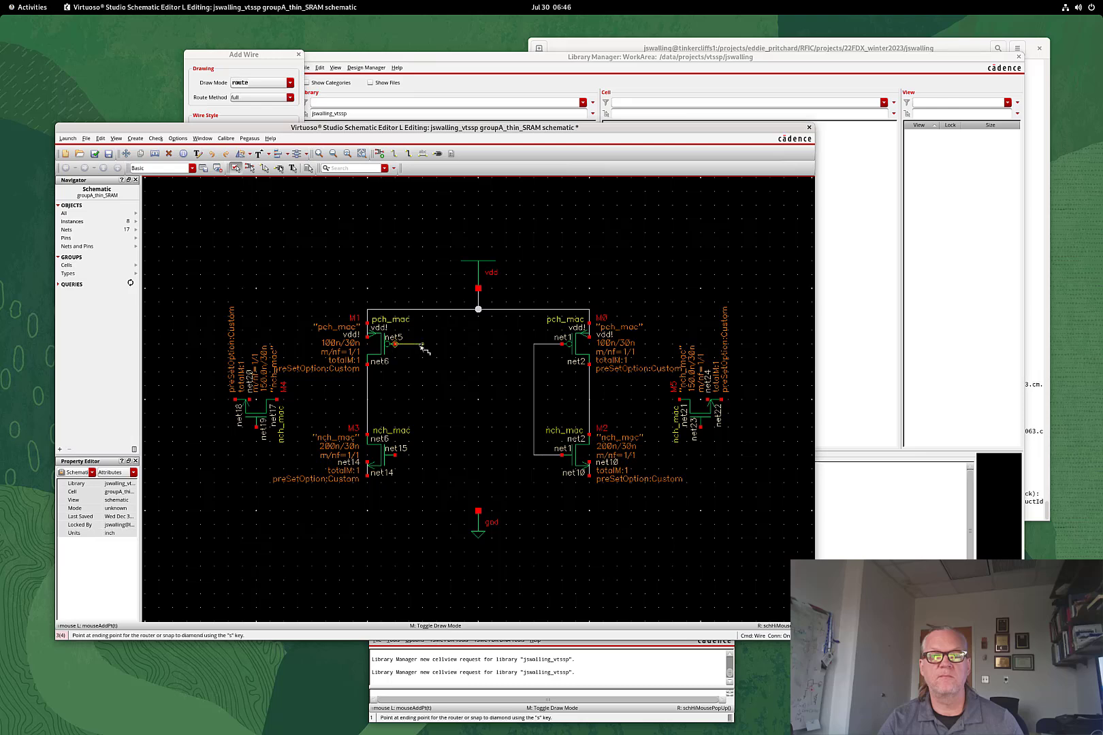
click(401, 458)
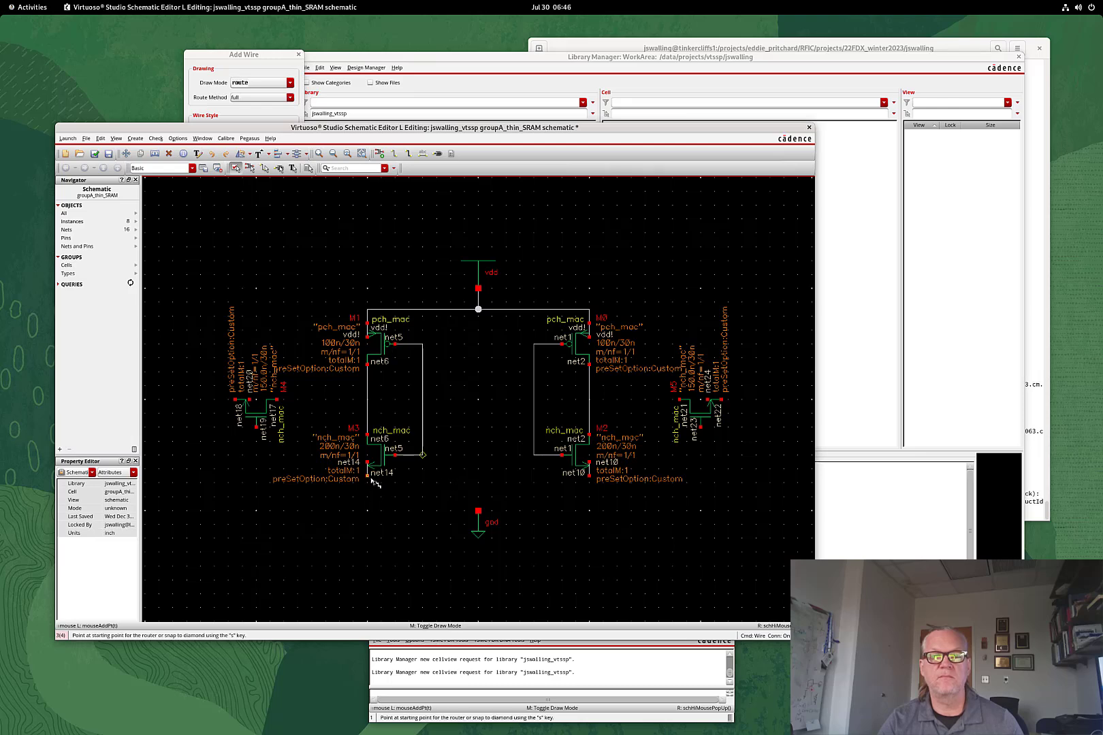
Connect the M3 and M2 sources to the gnd symbol
click(371, 480)
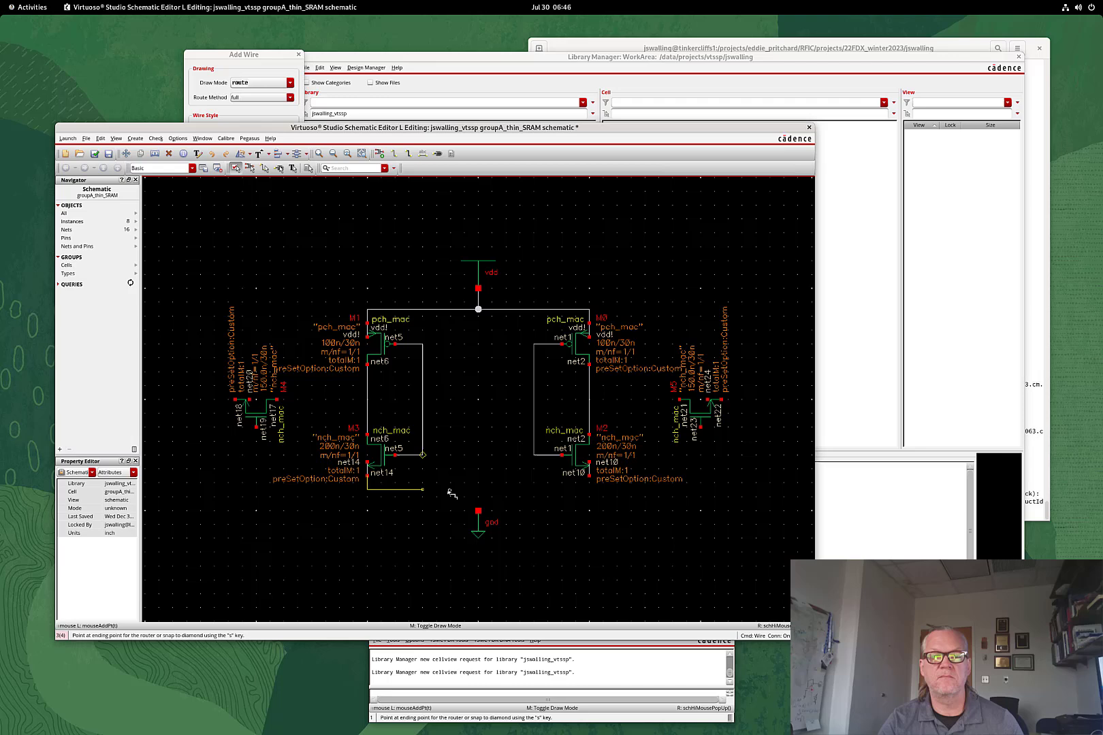
click(479, 511)
click(590, 474)
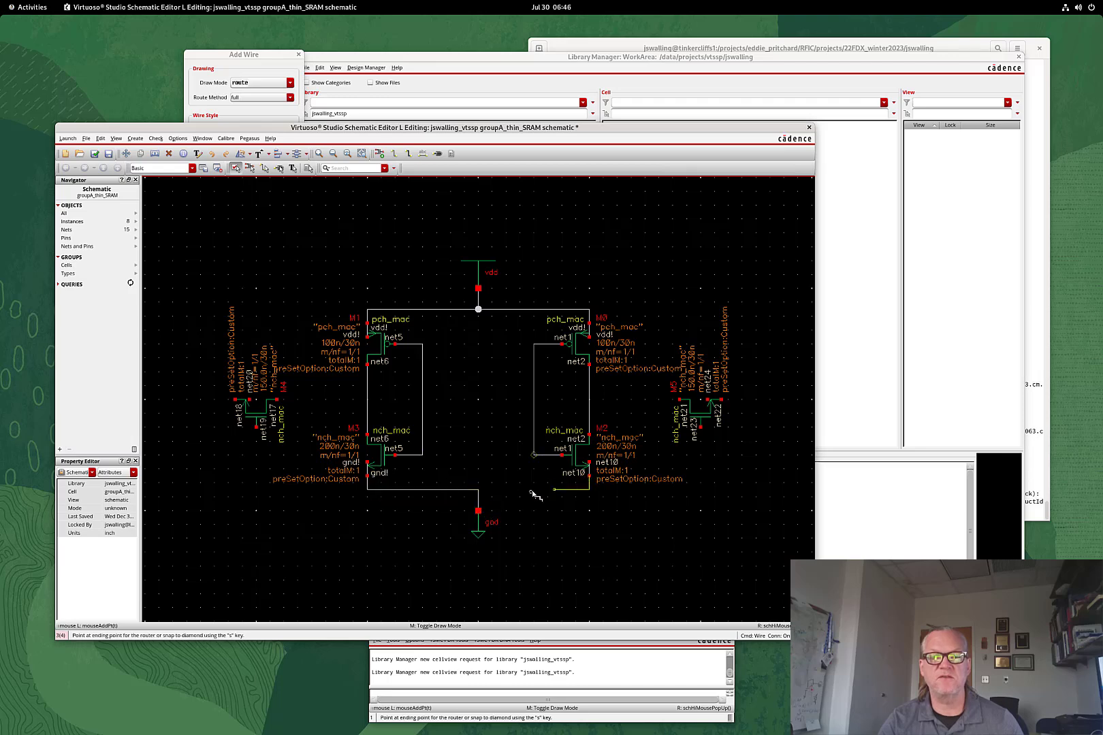
click(480, 490)
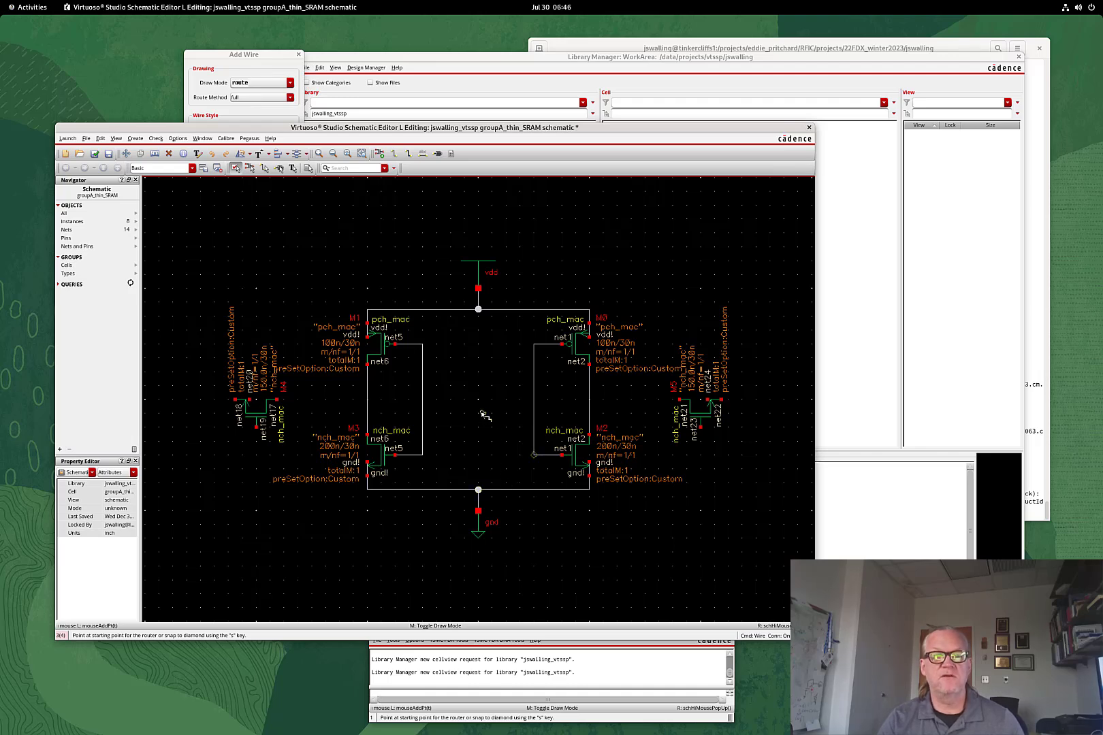
Wire M4 and M5 to the inverter drain nodes and add short stubs on both access transistors
click(277, 400)
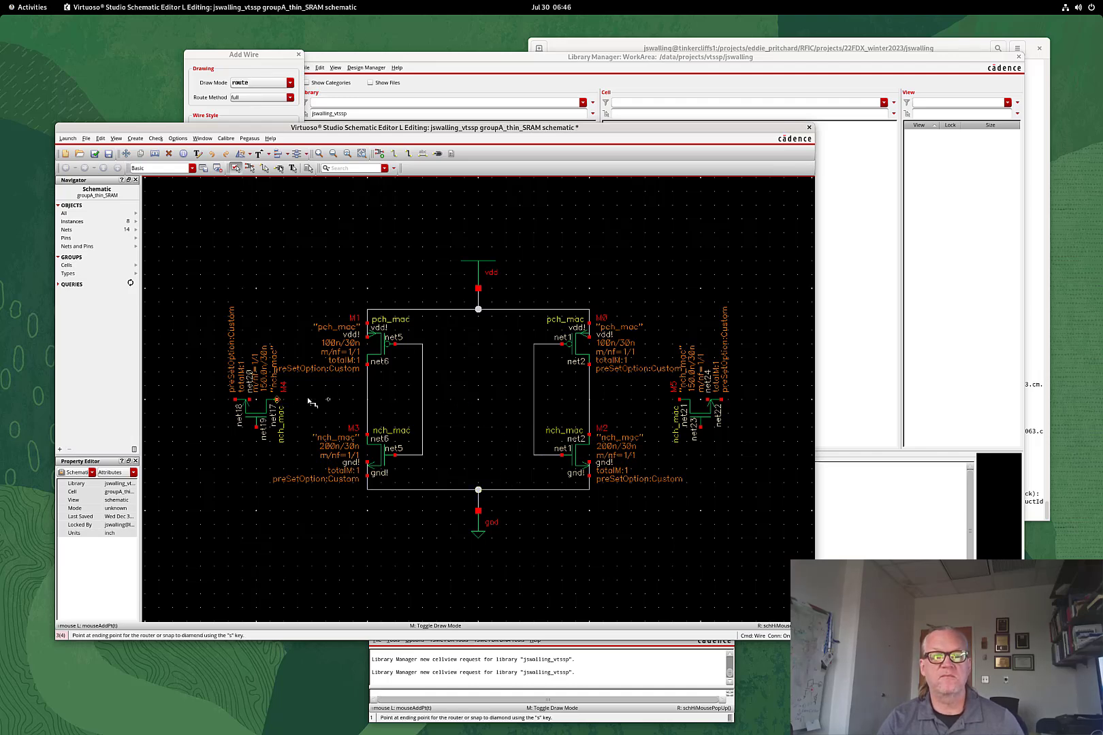
click(367, 400)
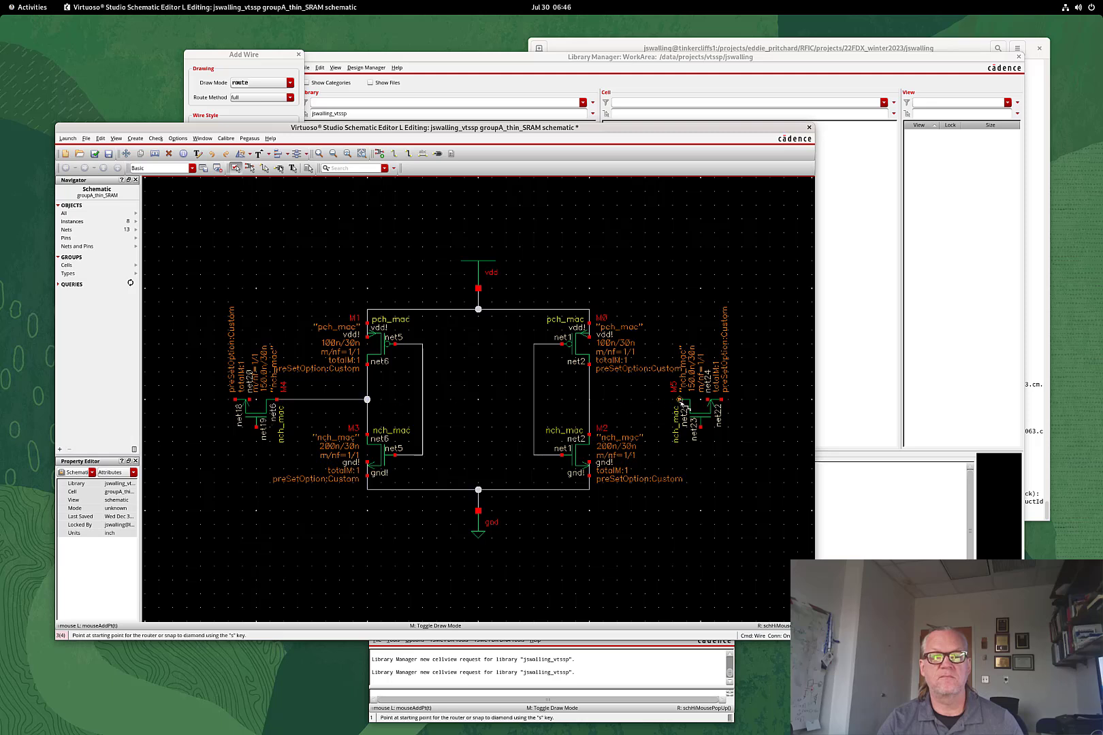
click(681, 401)
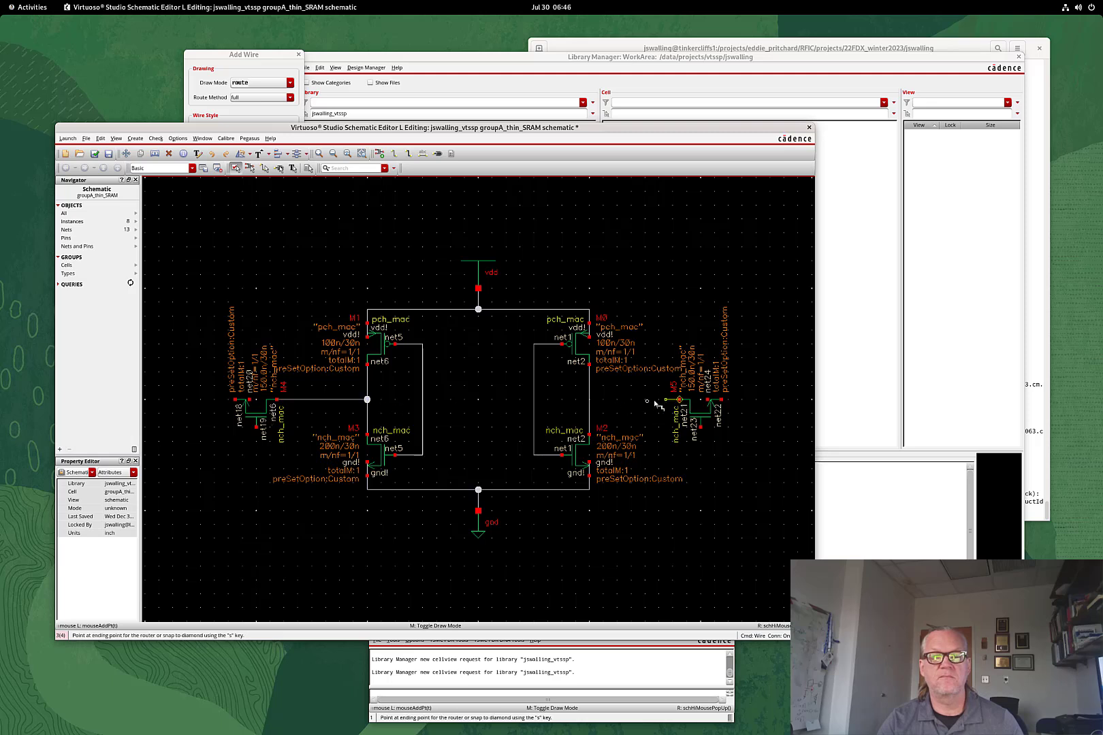
click(590, 401)
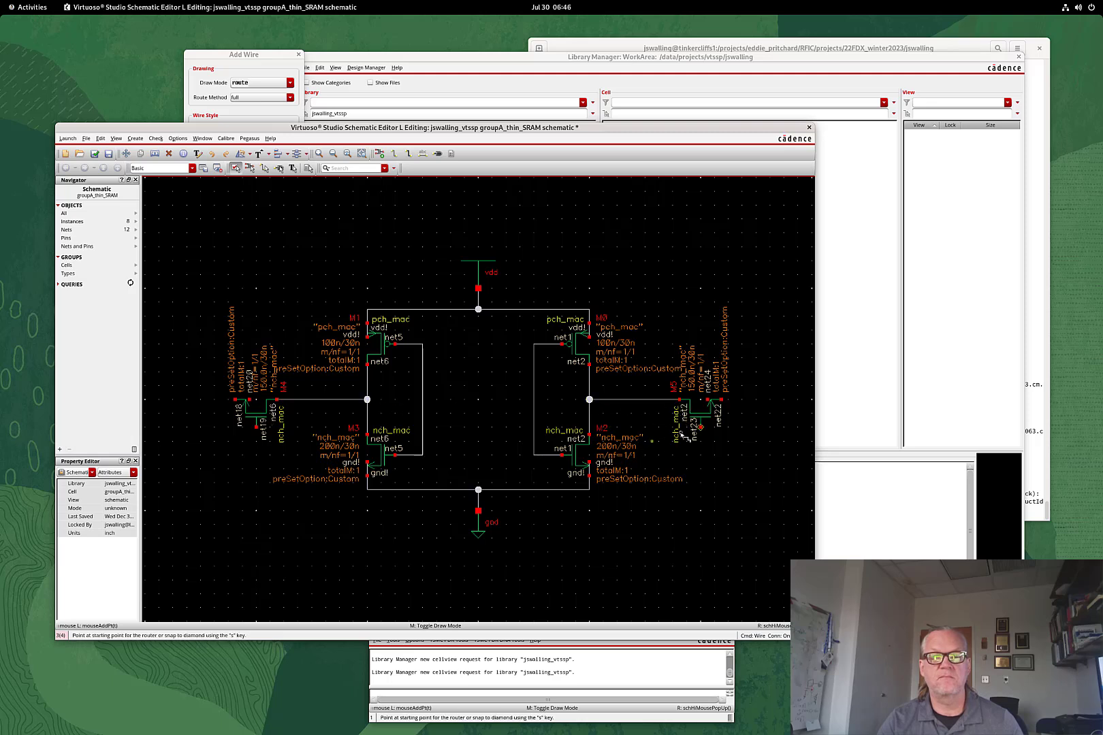
click(709, 403)
click(708, 401)
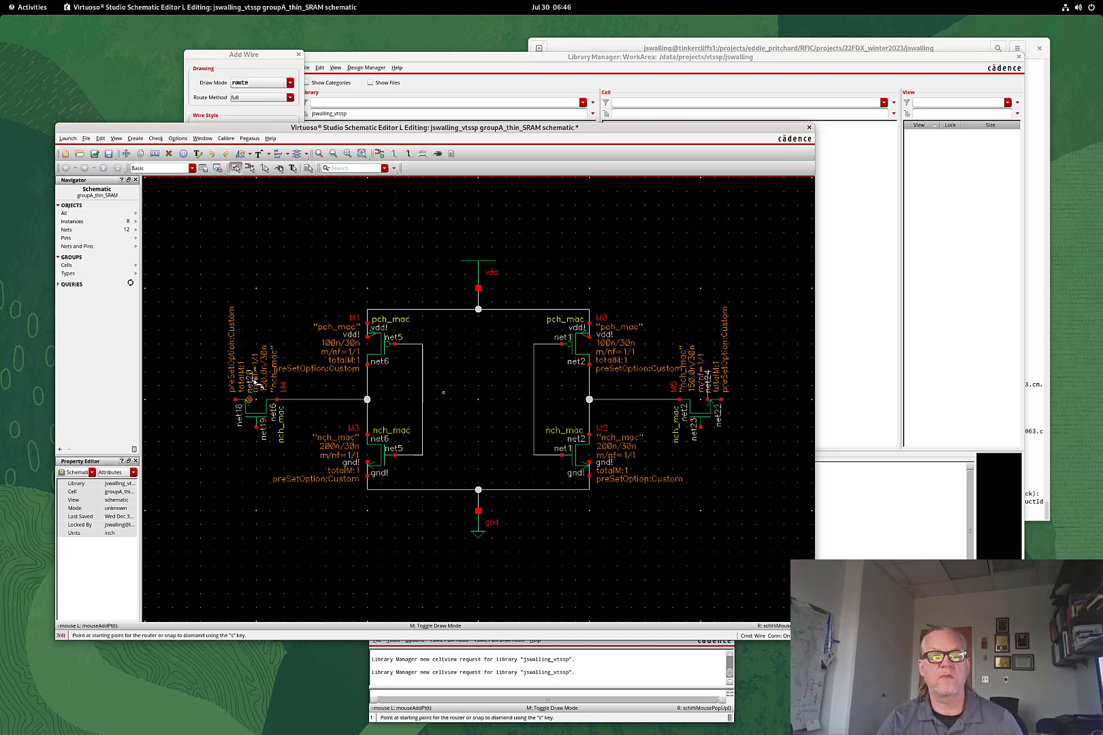
click(249, 374)
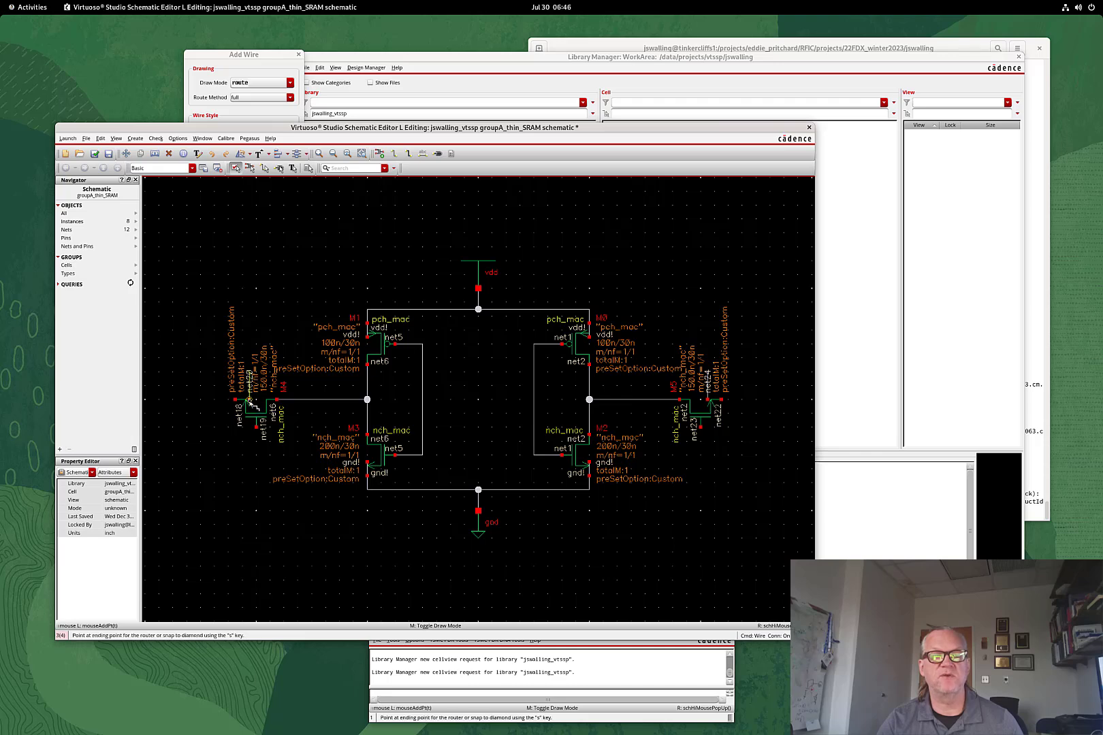
click(249, 400)
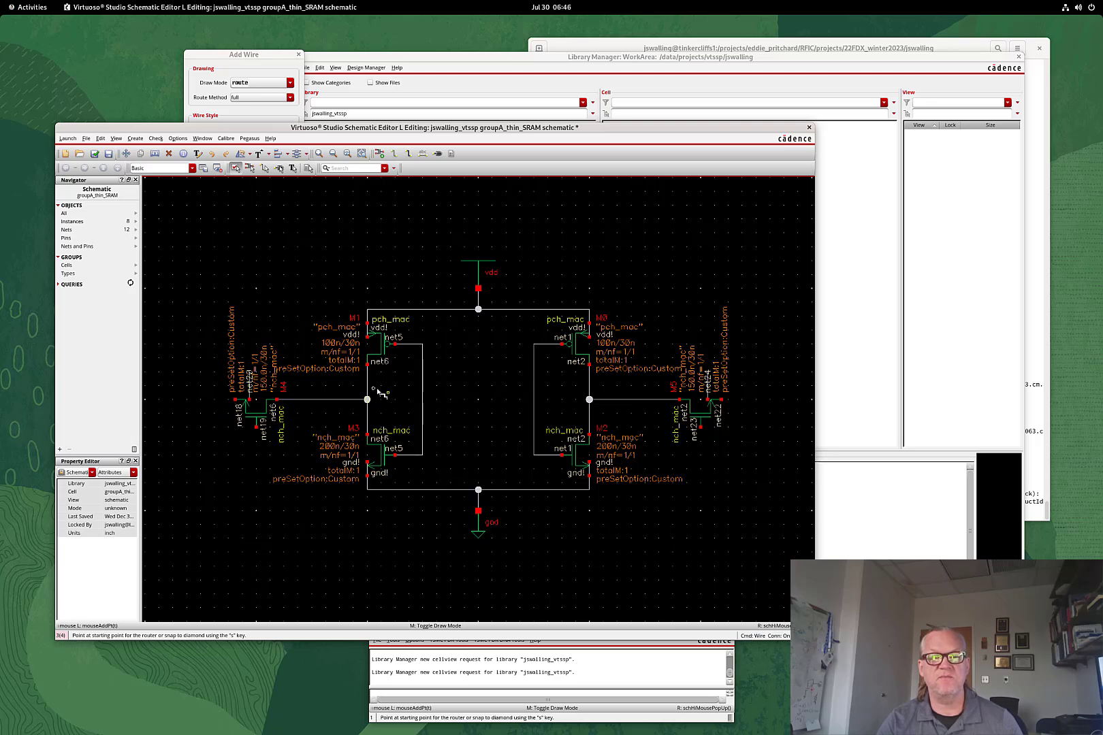
Cross-couple the inverters, wiring each output node to the opposite inverter's gates
click(367, 386)
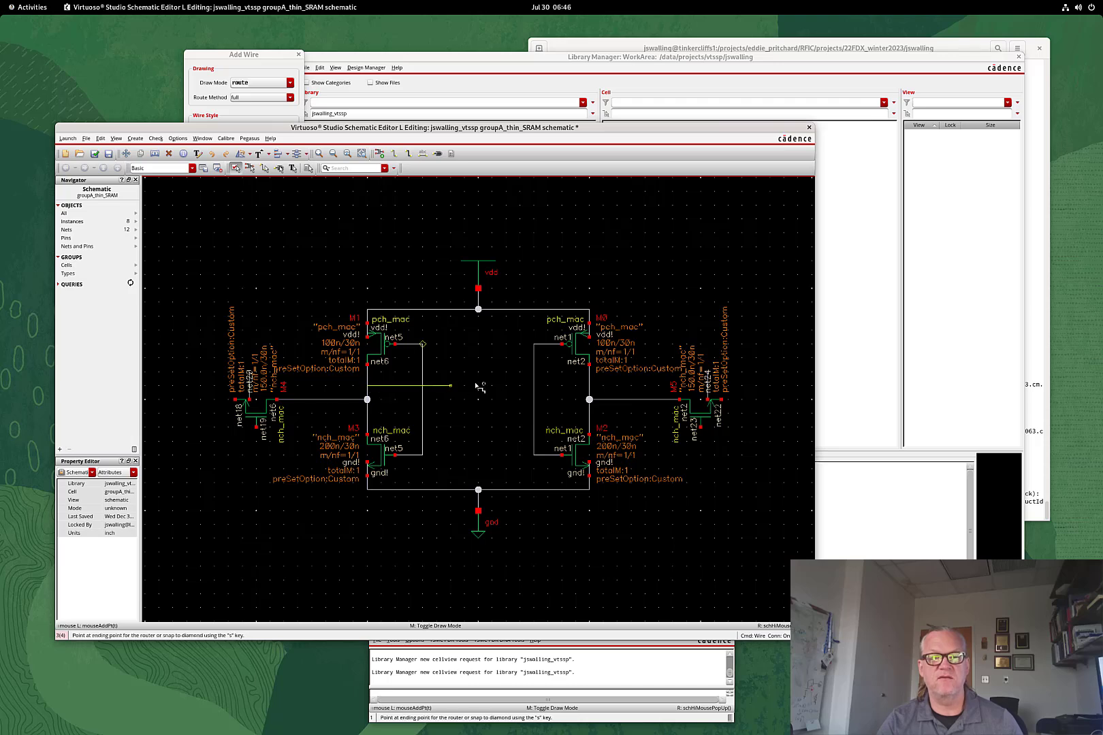
click(534, 386)
click(589, 413)
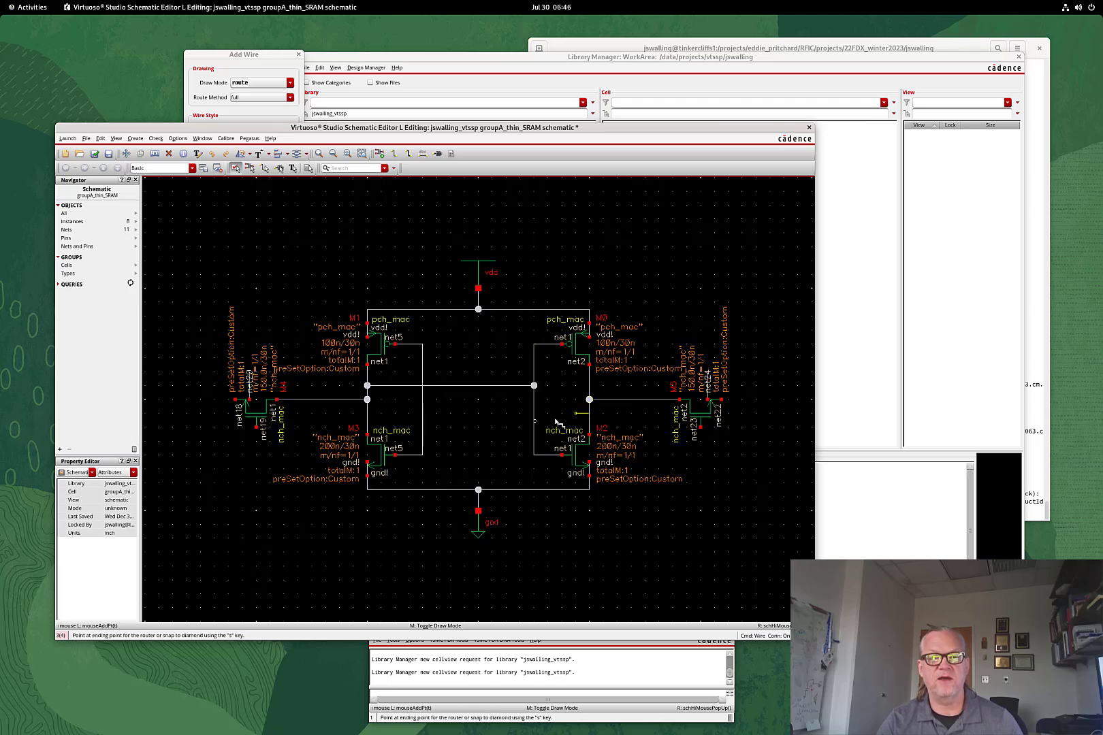
click(422, 413)
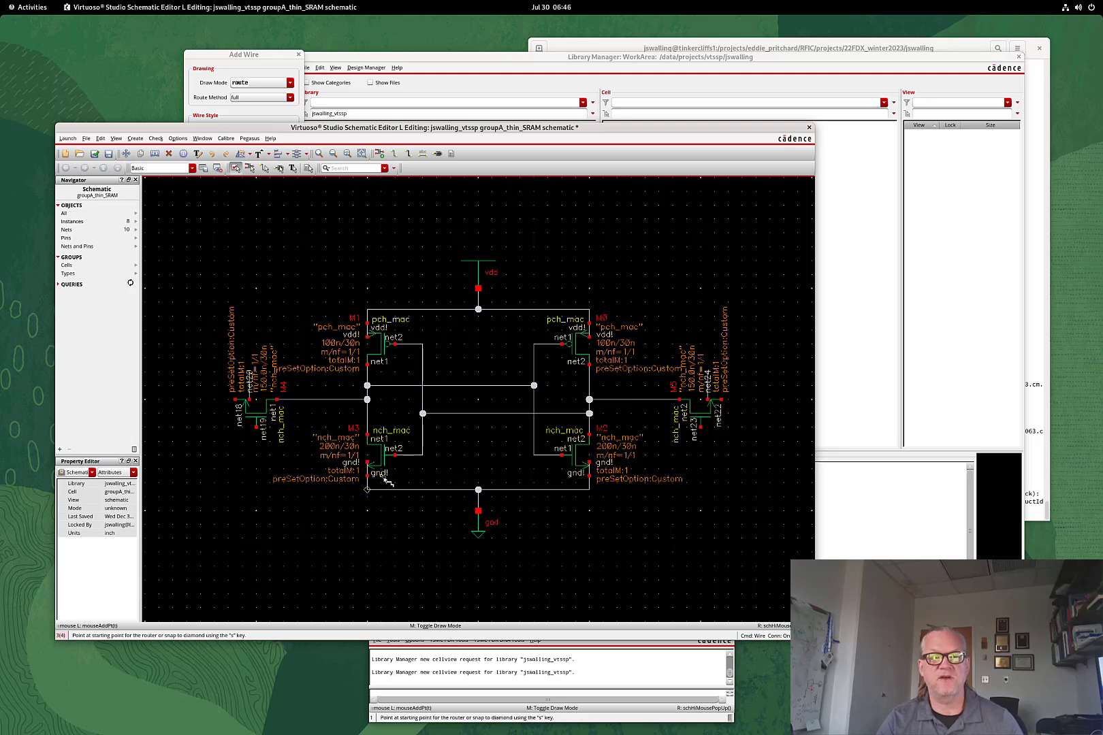
key(Escape)
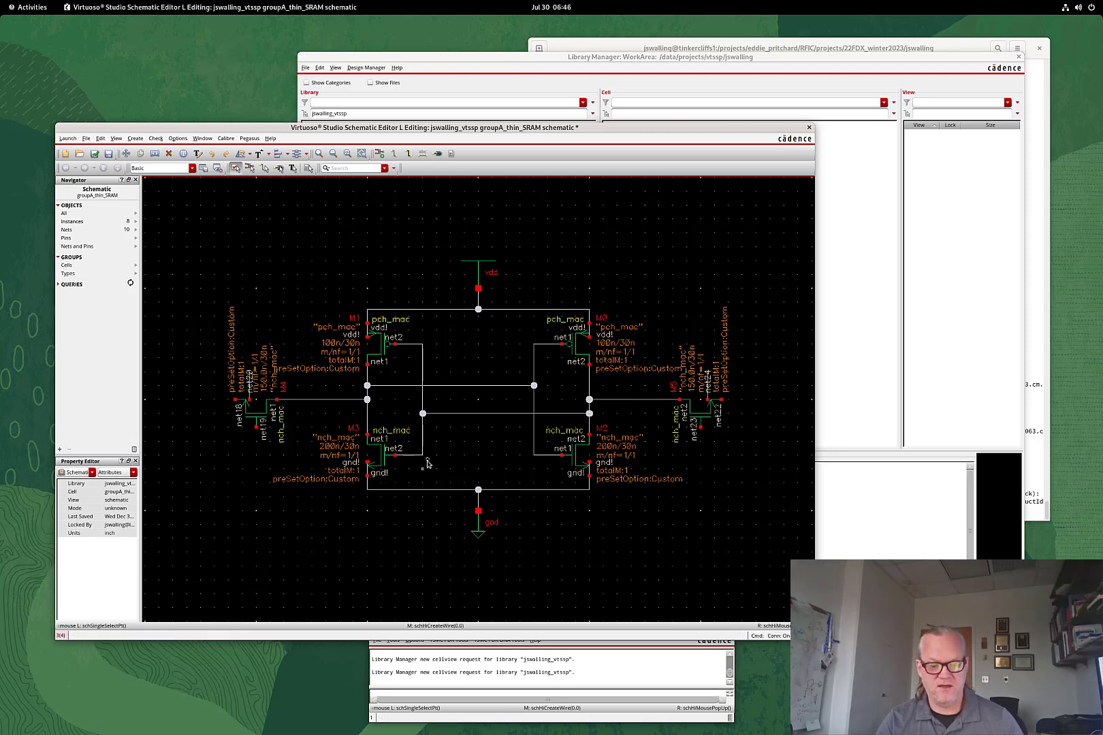
Label the stubs on both access transistors with the wire name gnd!
key(l)
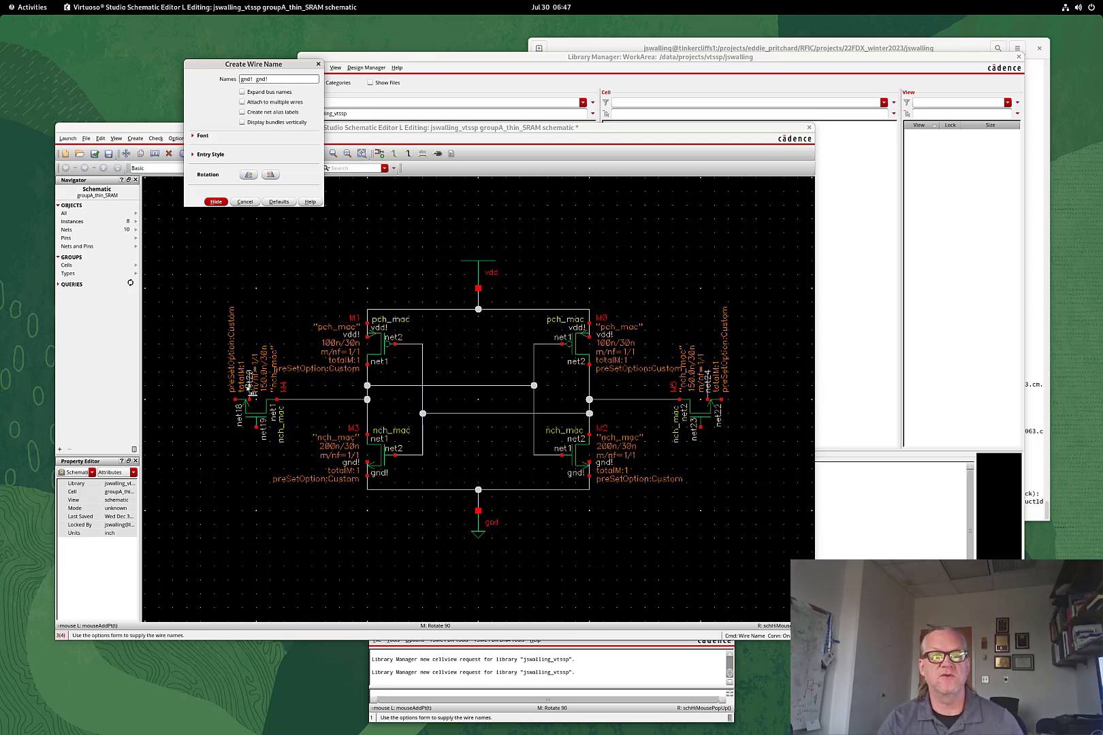
click(367, 383)
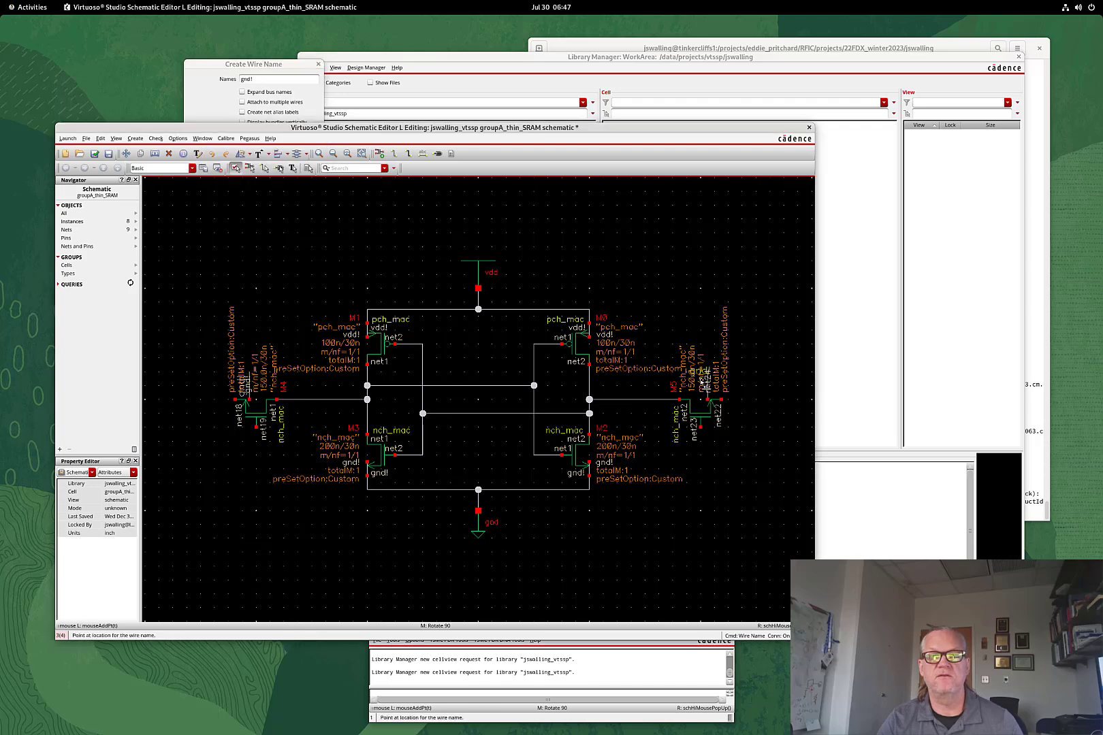
click(708, 384)
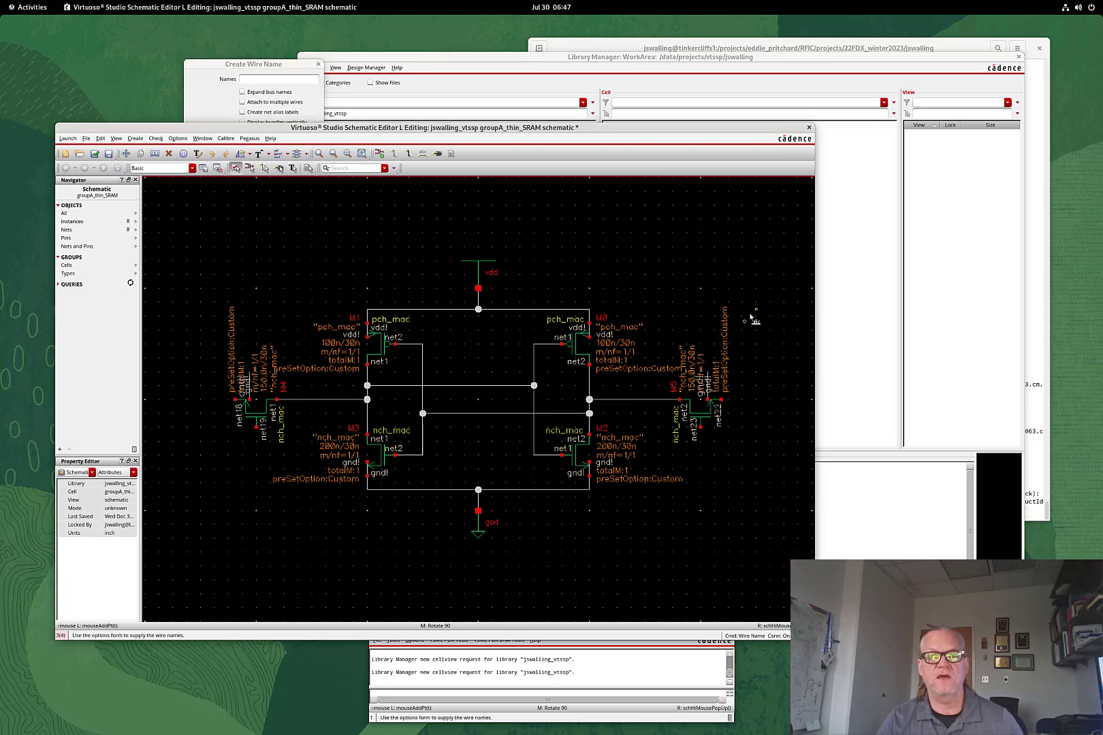
key(Escape)
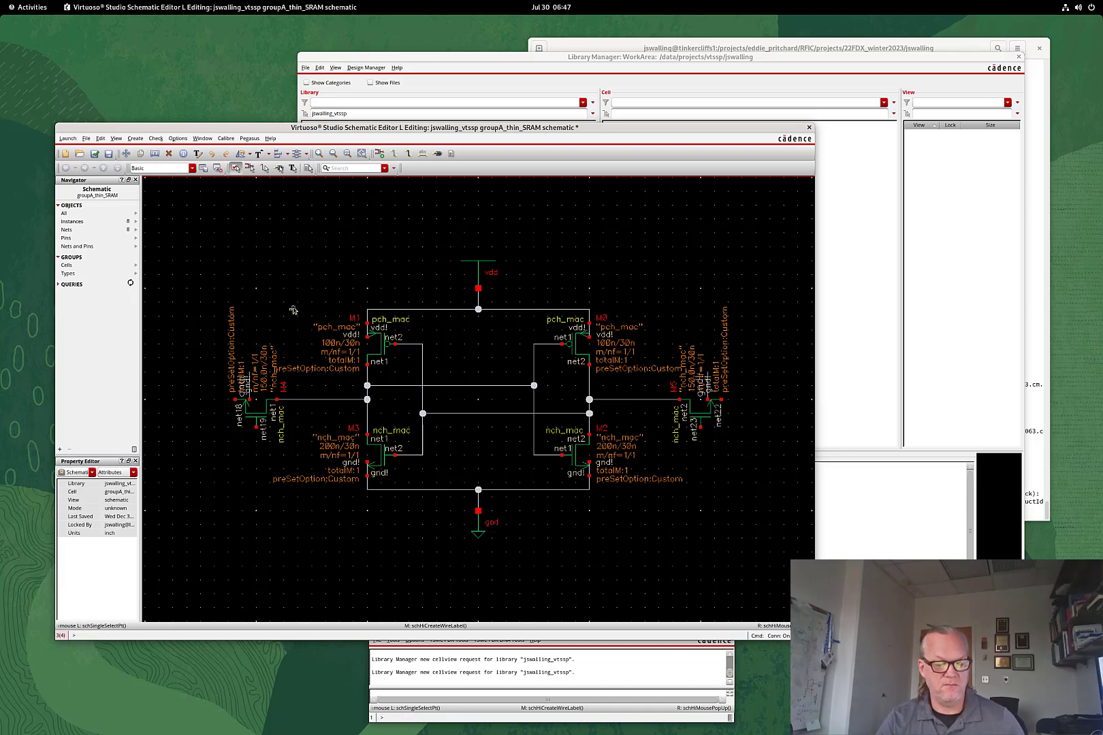
Add input pin W at the lower left of the schematic
key(p)
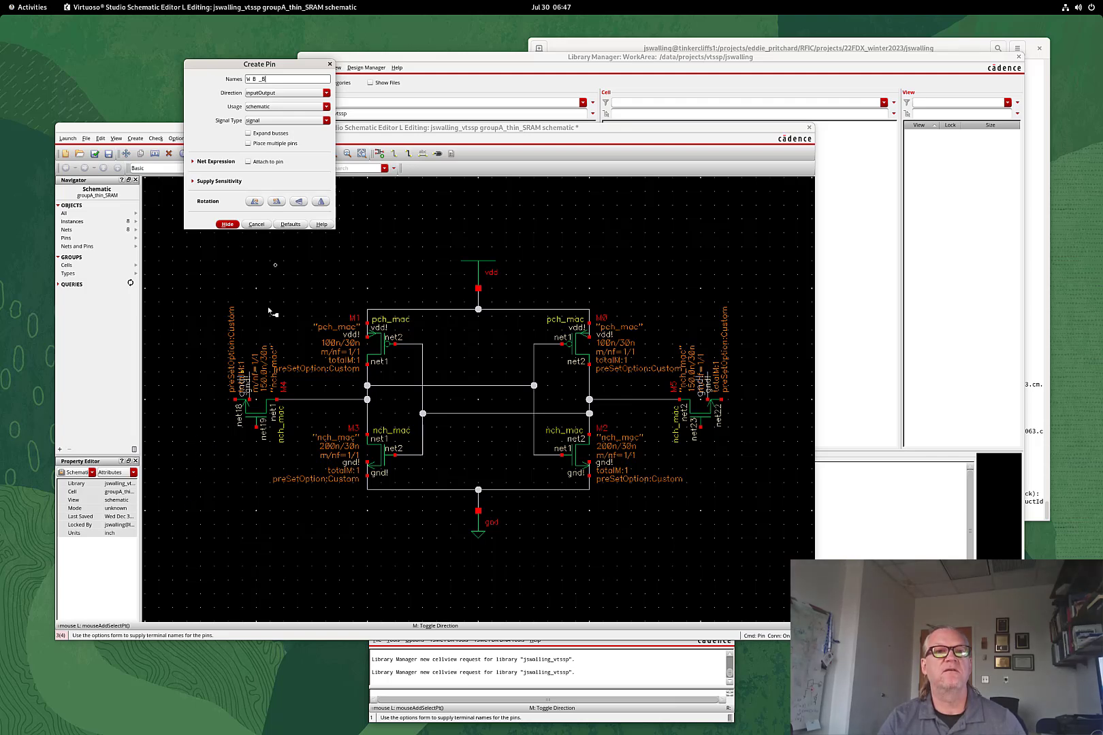
click(279, 98)
click(264, 103)
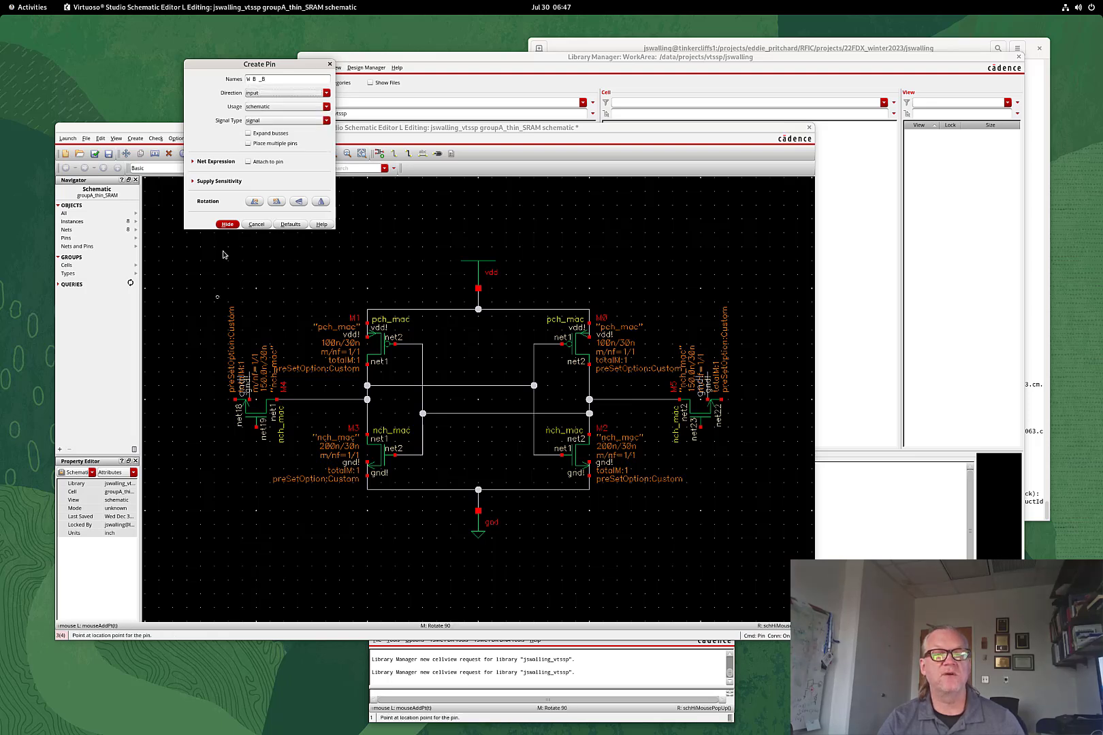
click(151, 539)
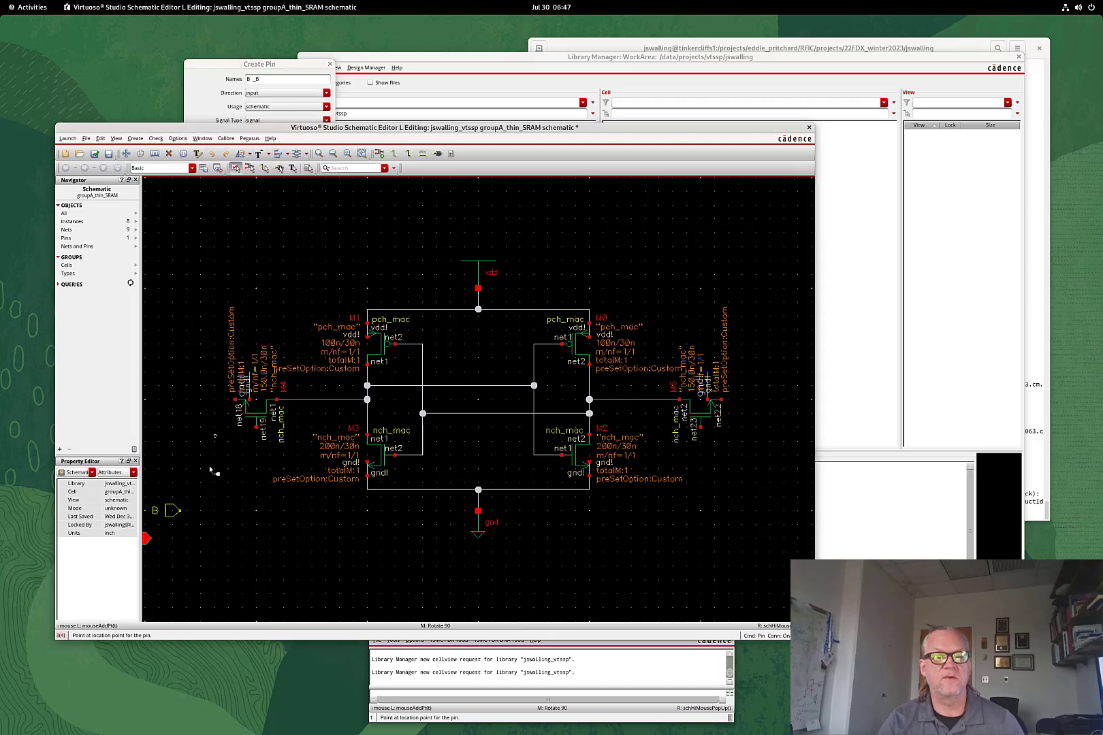
Add inputOutput pins B on the left edge and rotated _B on the right edge
click(280, 94)
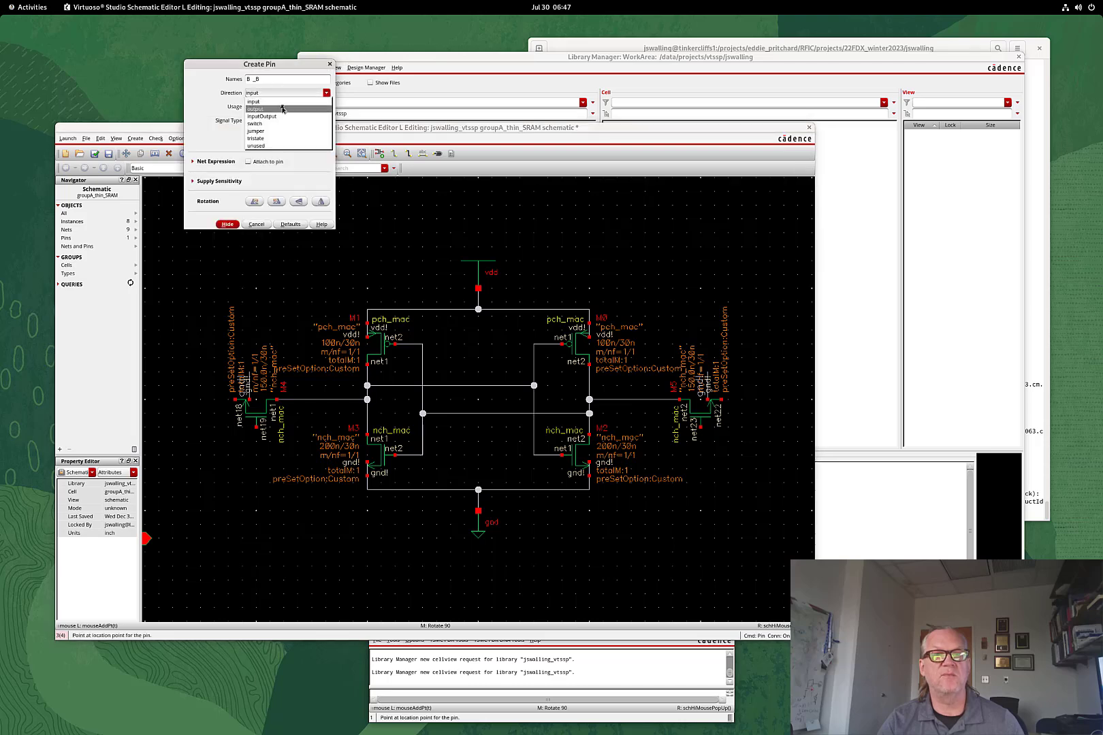
click(281, 117)
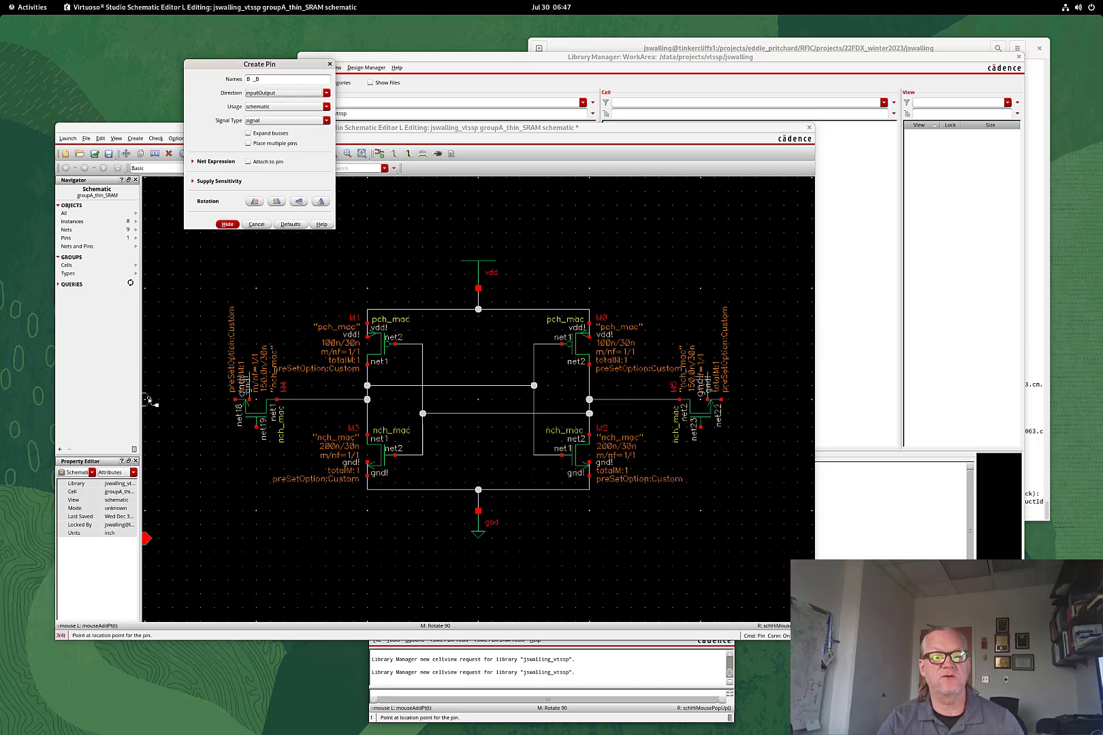
click(149, 400)
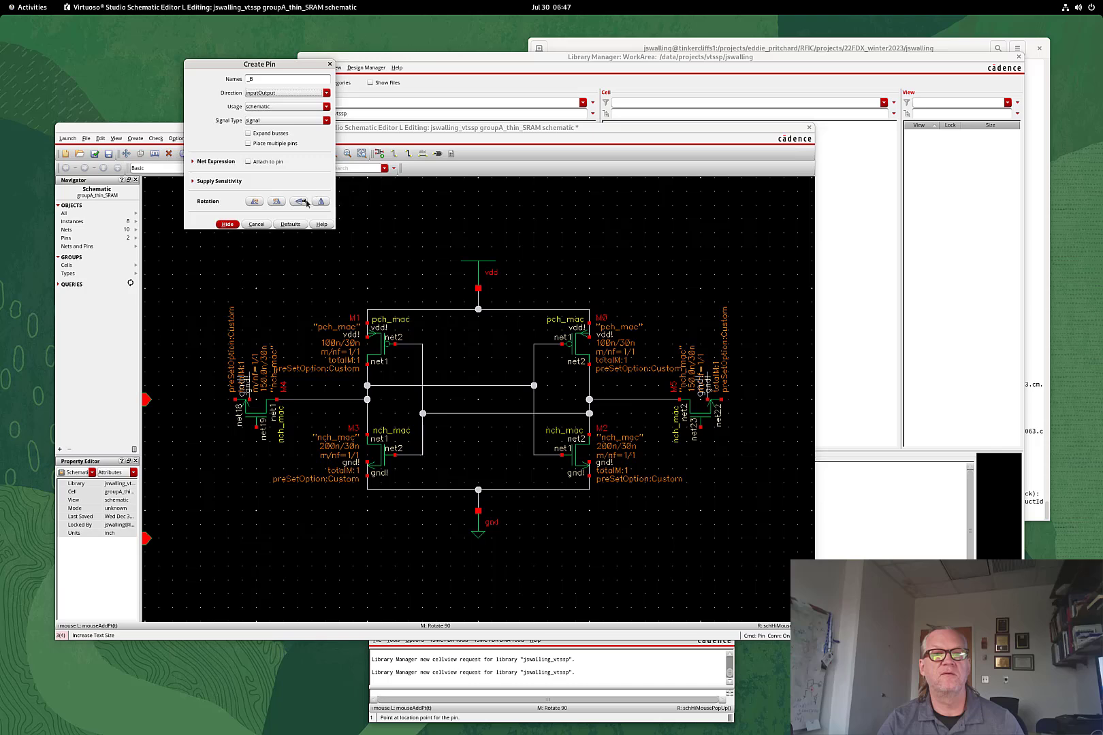
click(320, 201)
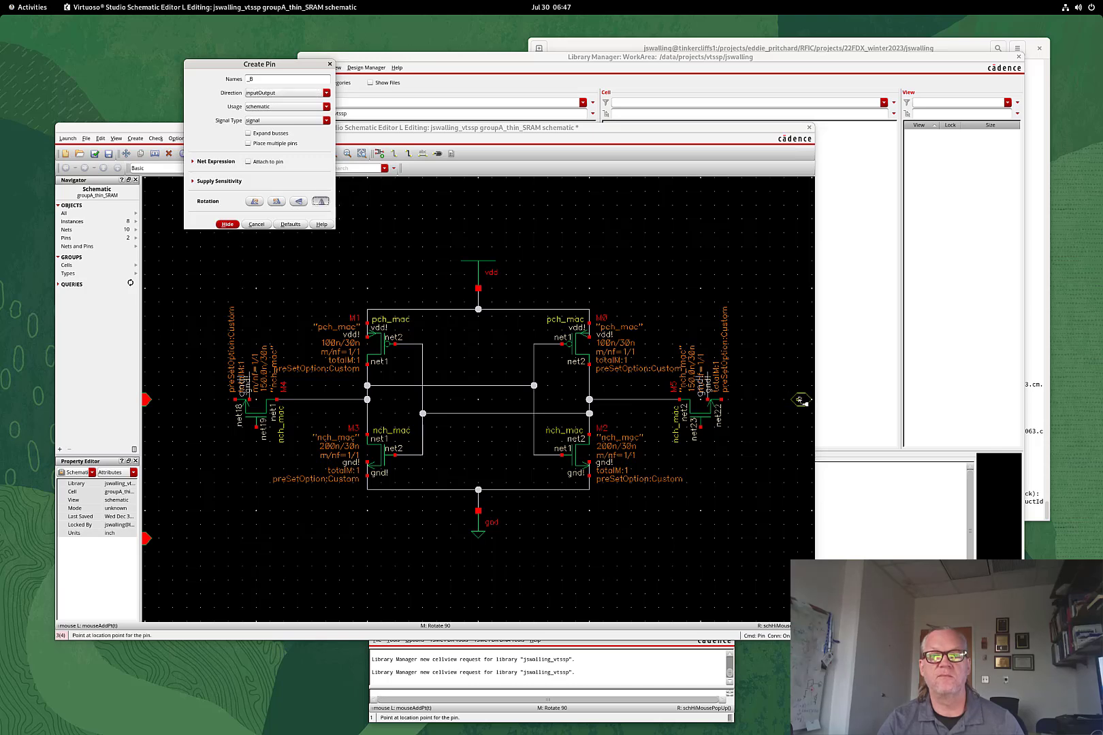
click(811, 400)
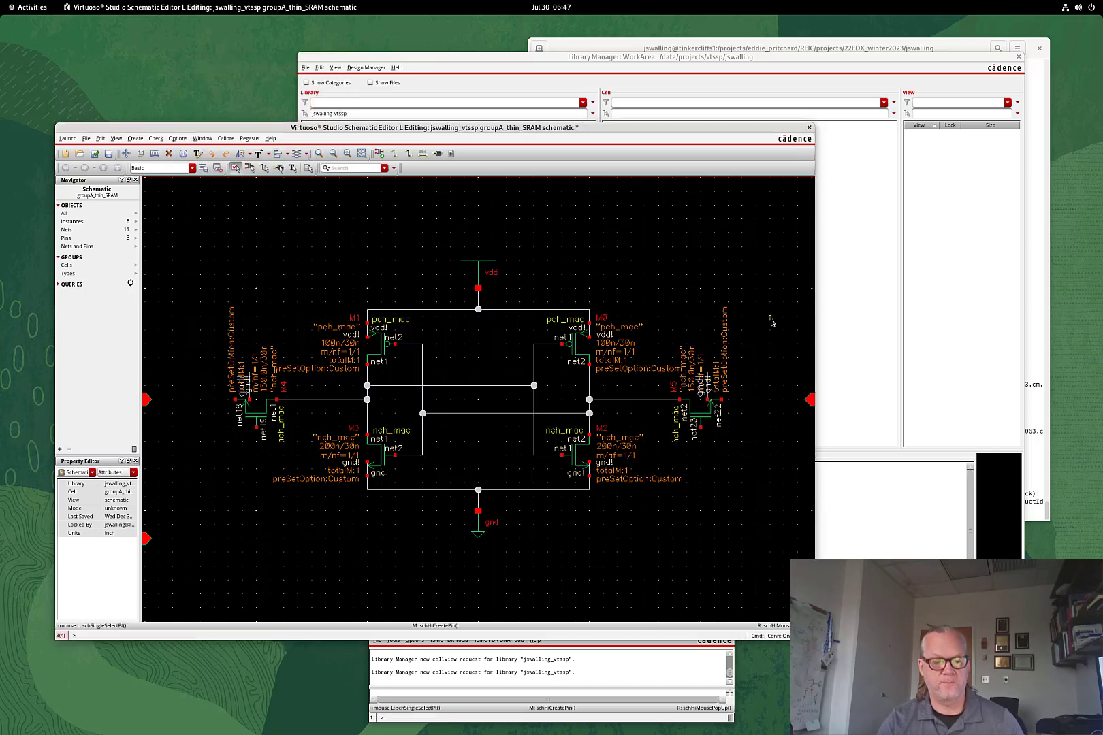
key(Escape)
Wire the W pin to the gates of both the left and right access transistors
key(f)
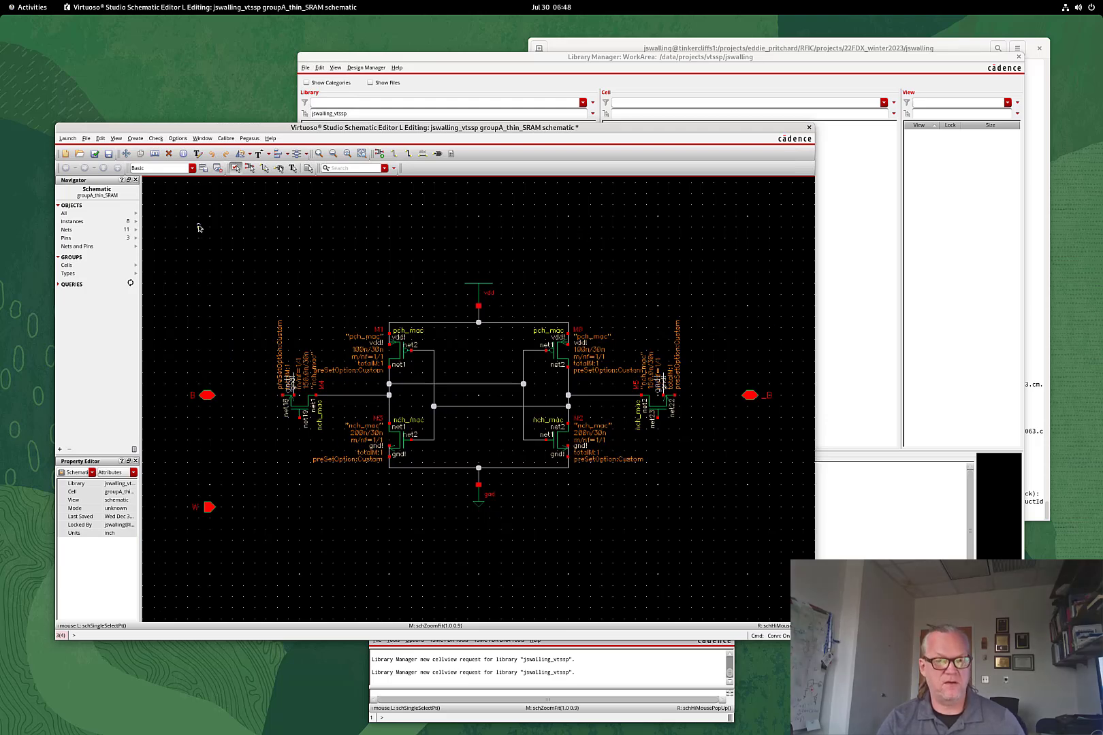
key(w)
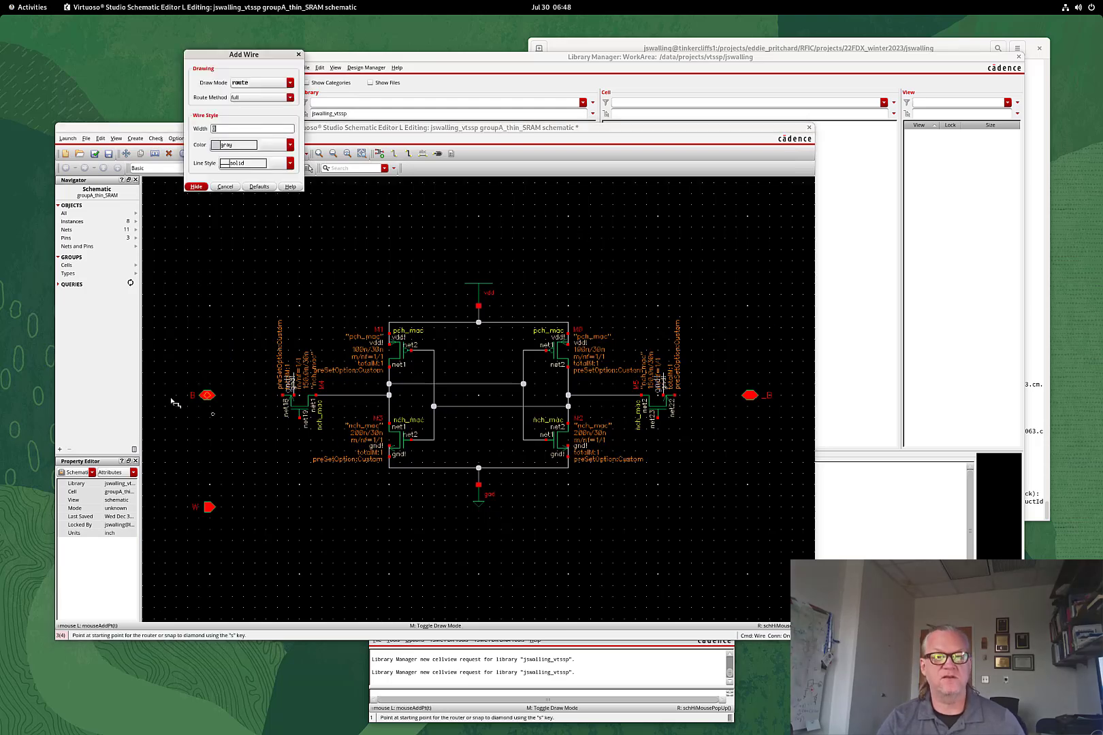
click(211, 507)
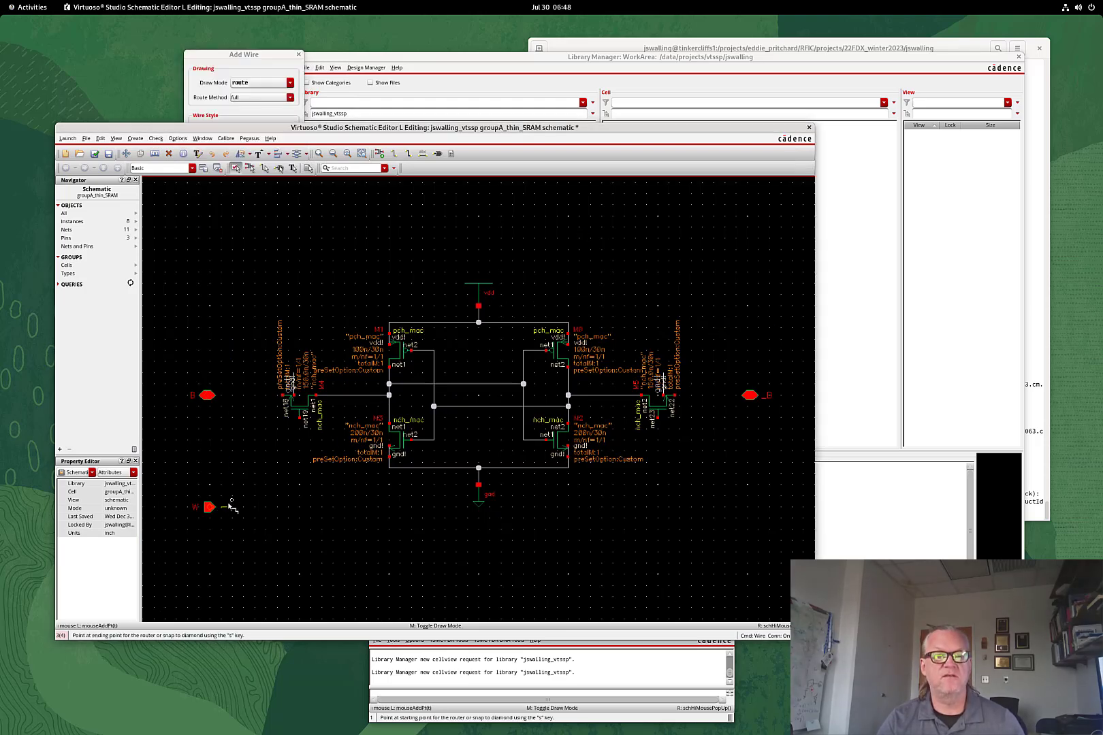
click(301, 418)
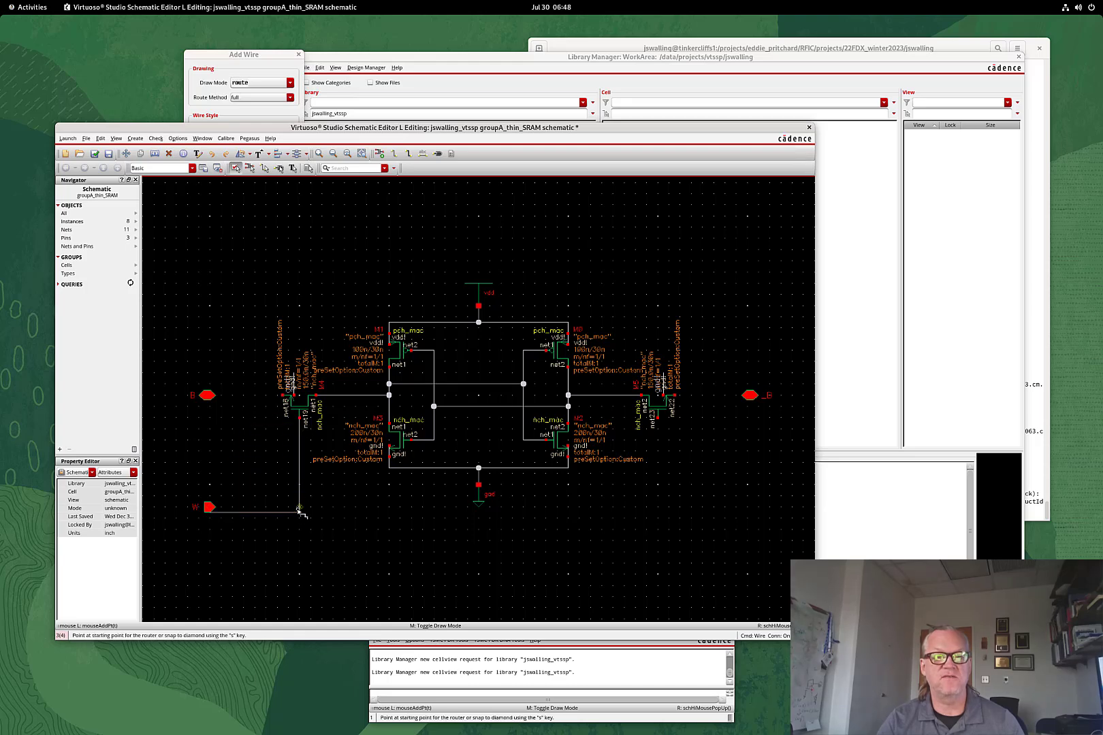
click(300, 513)
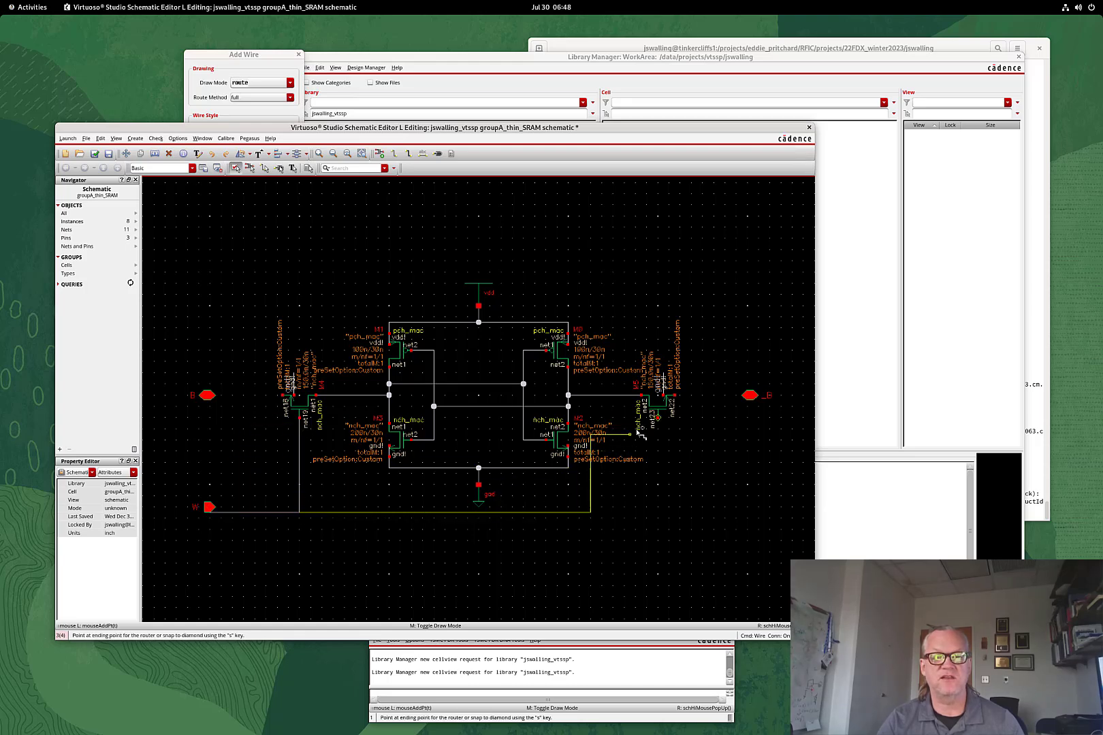
click(662, 422)
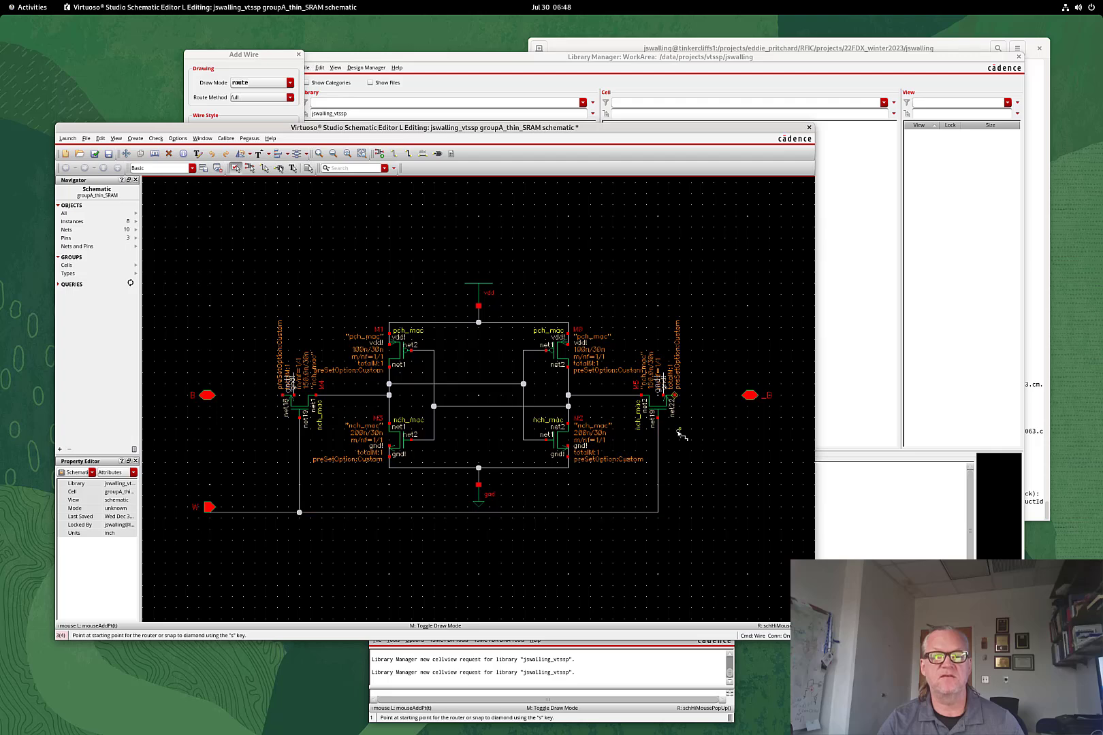
Connect the _B pin to the right access transistor and B to the left one
click(749, 395)
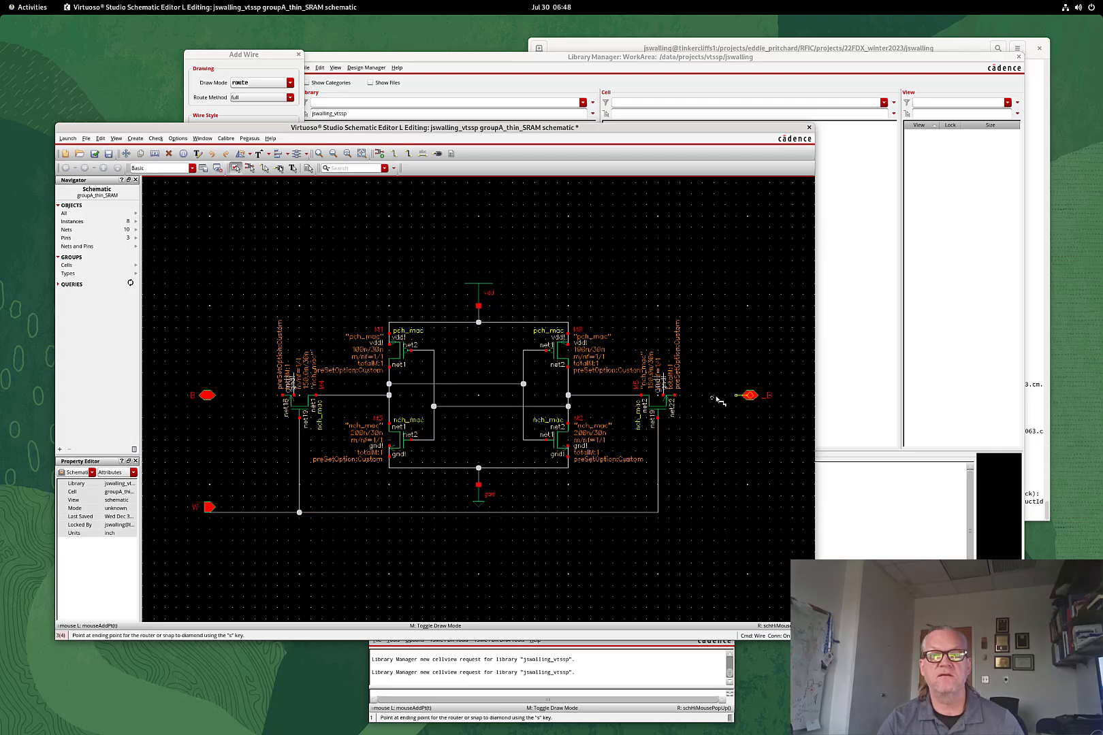
click(674, 396)
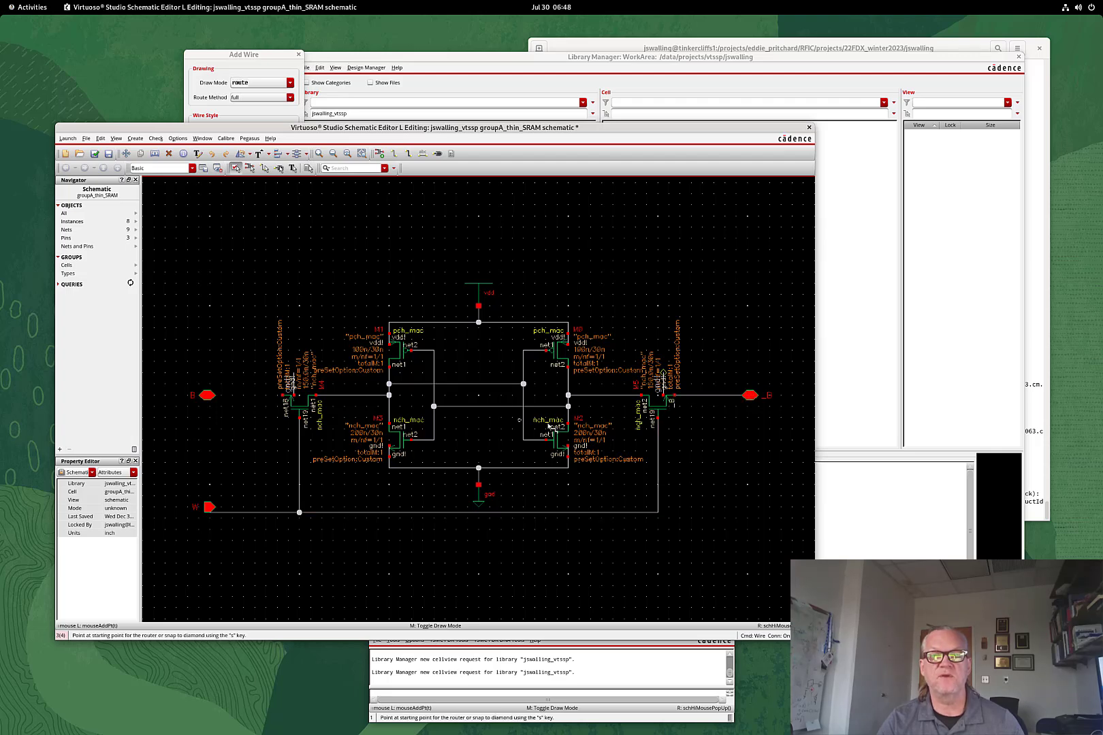
click(208, 396)
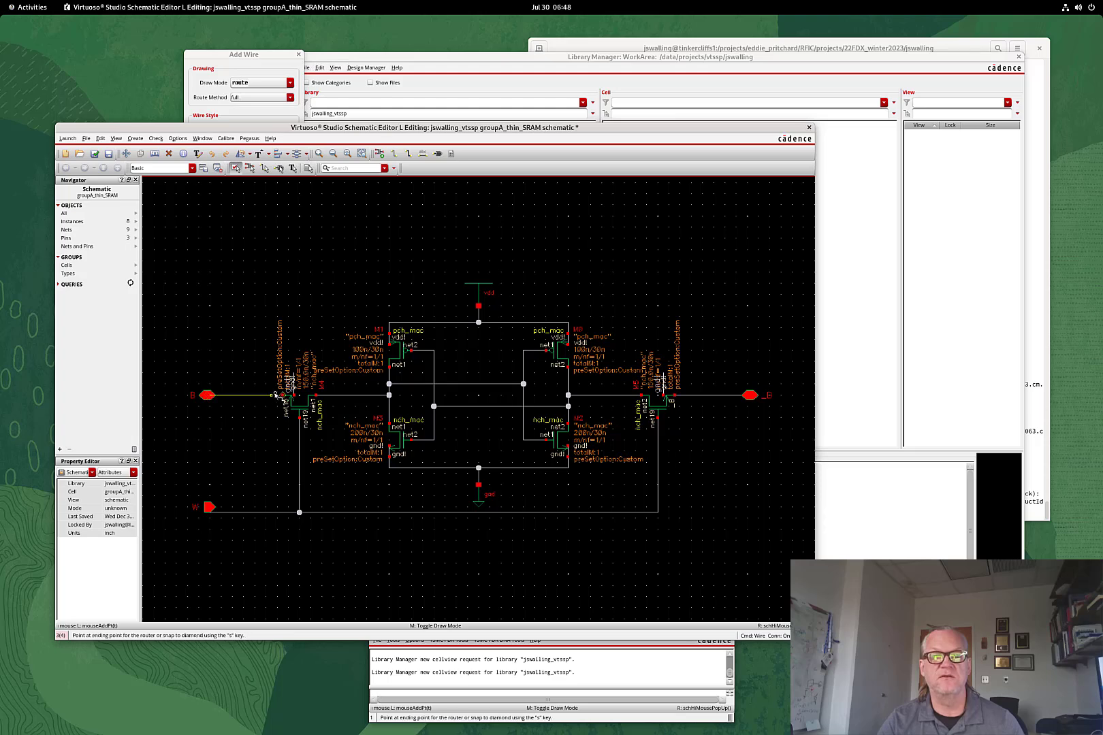
click(282, 395)
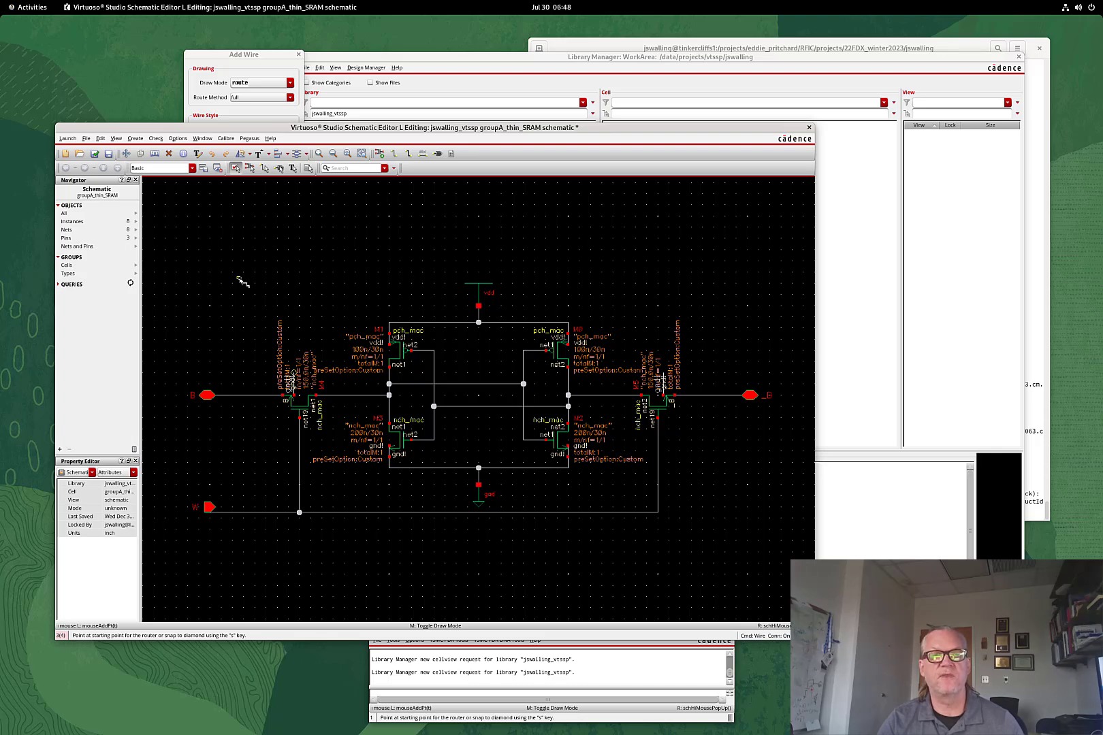
Stretch the W pin down onto the bottom word-line wire to merge the nets
key(Escape)
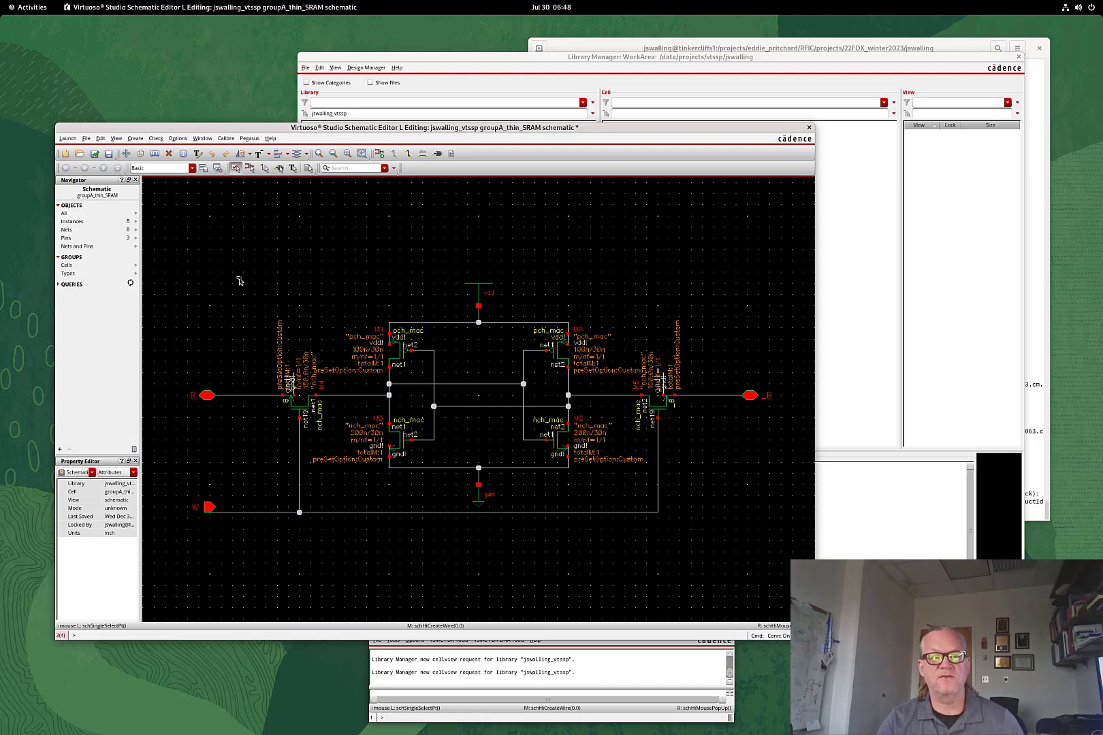
key(s)
click(211, 506)
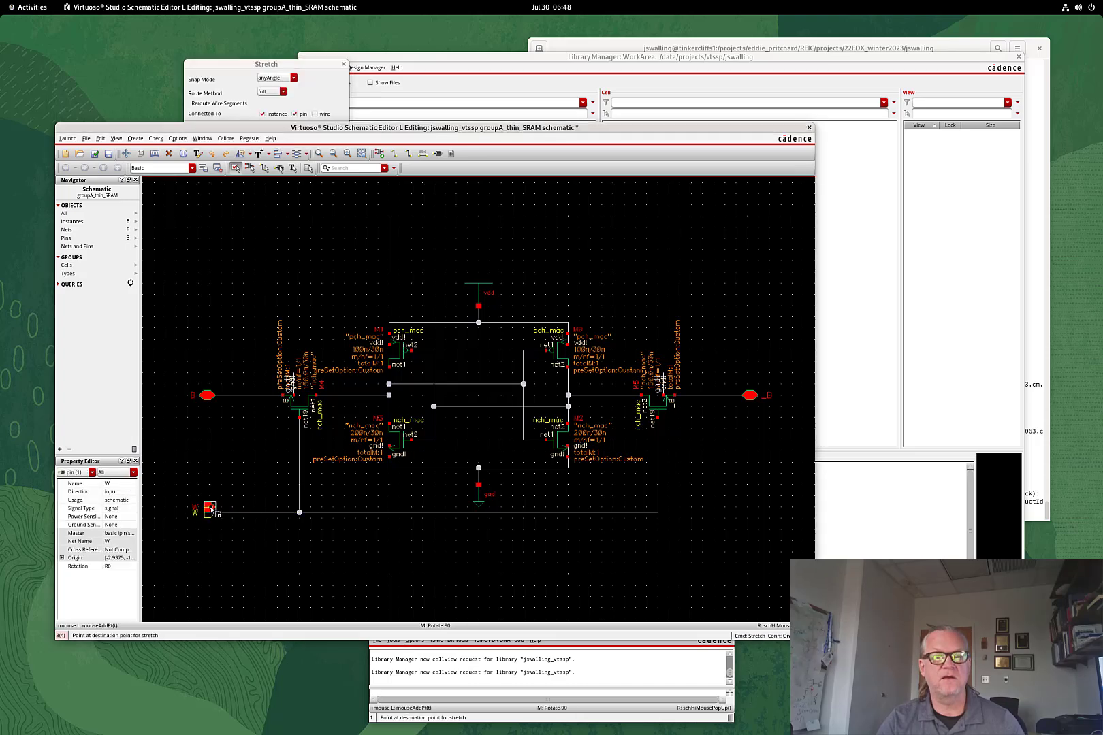
click(210, 512)
key(Escape)
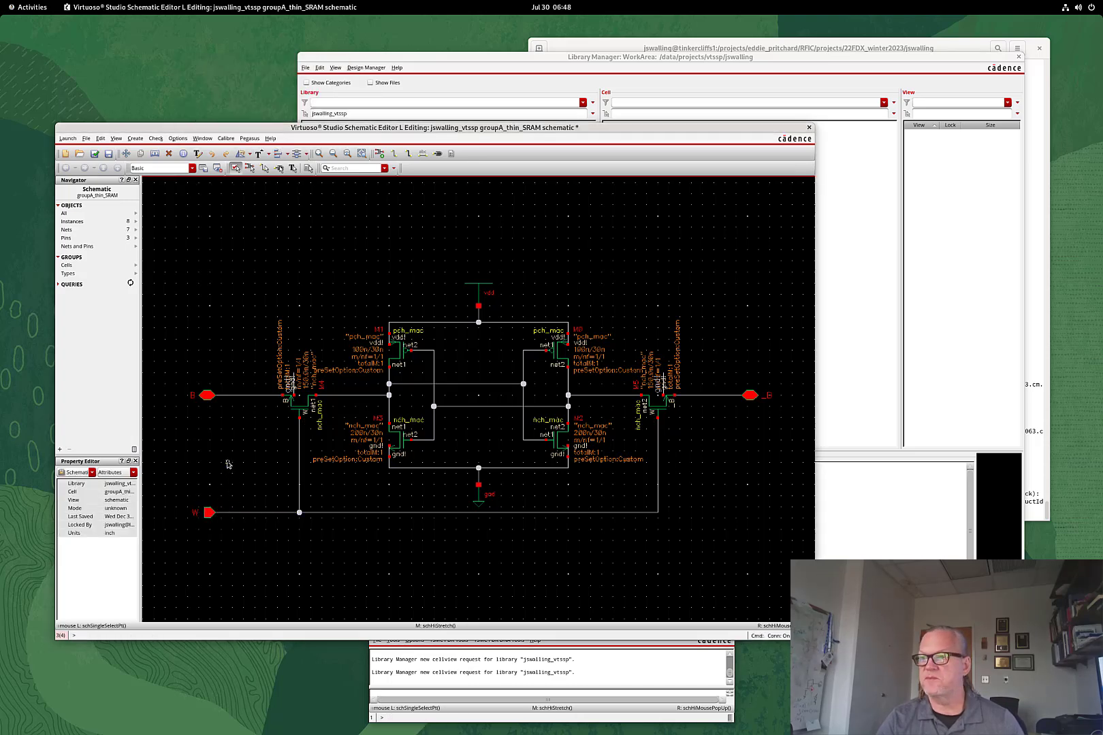
click(85, 139)
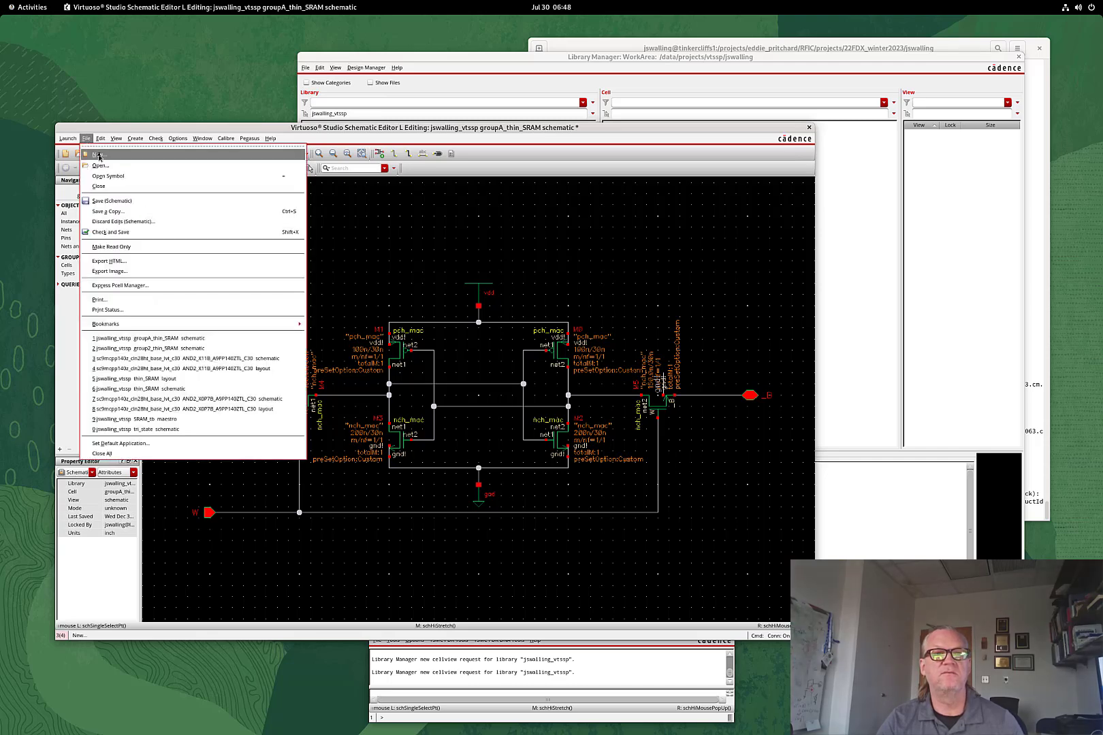
click(142, 130)
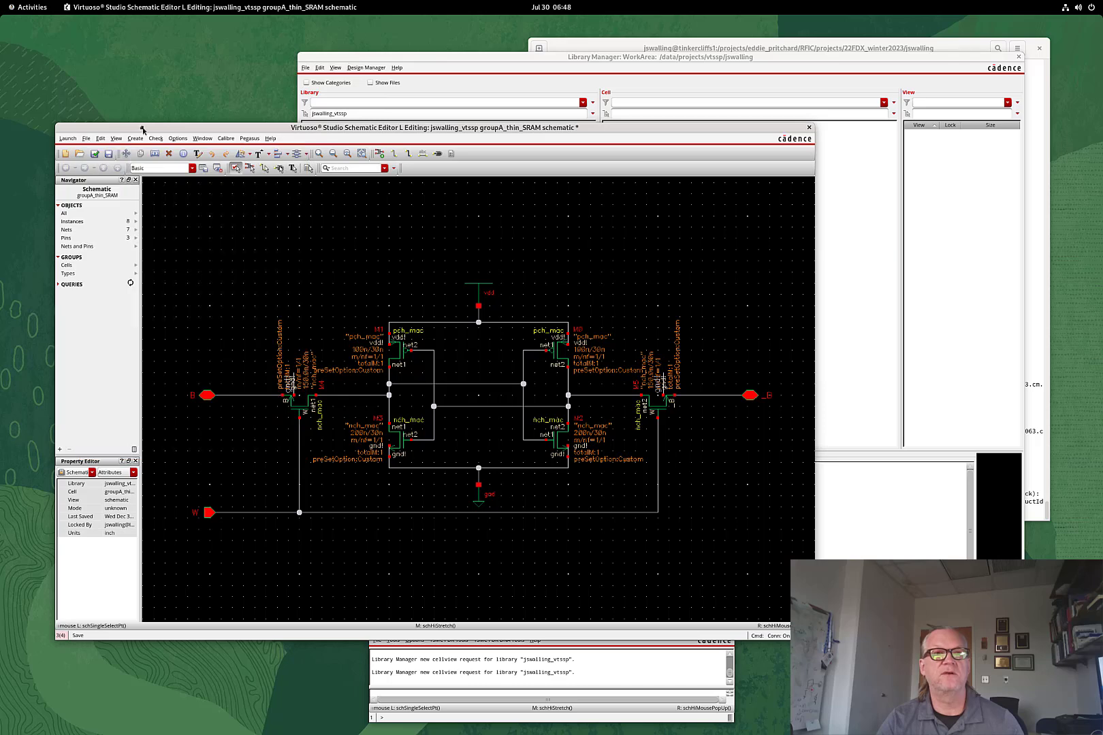
Create a symbol from the schematic via Cellview From Cellview, with B as left pin and _B as right pin
click(135, 138)
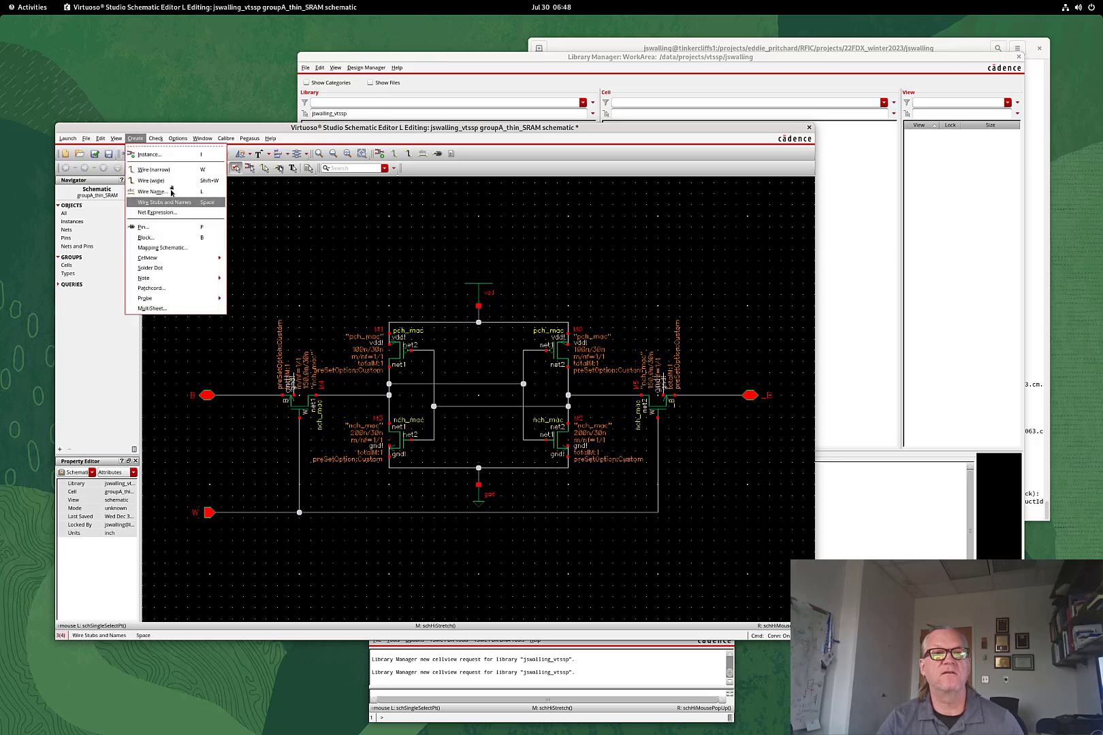
mouse_move(177, 257)
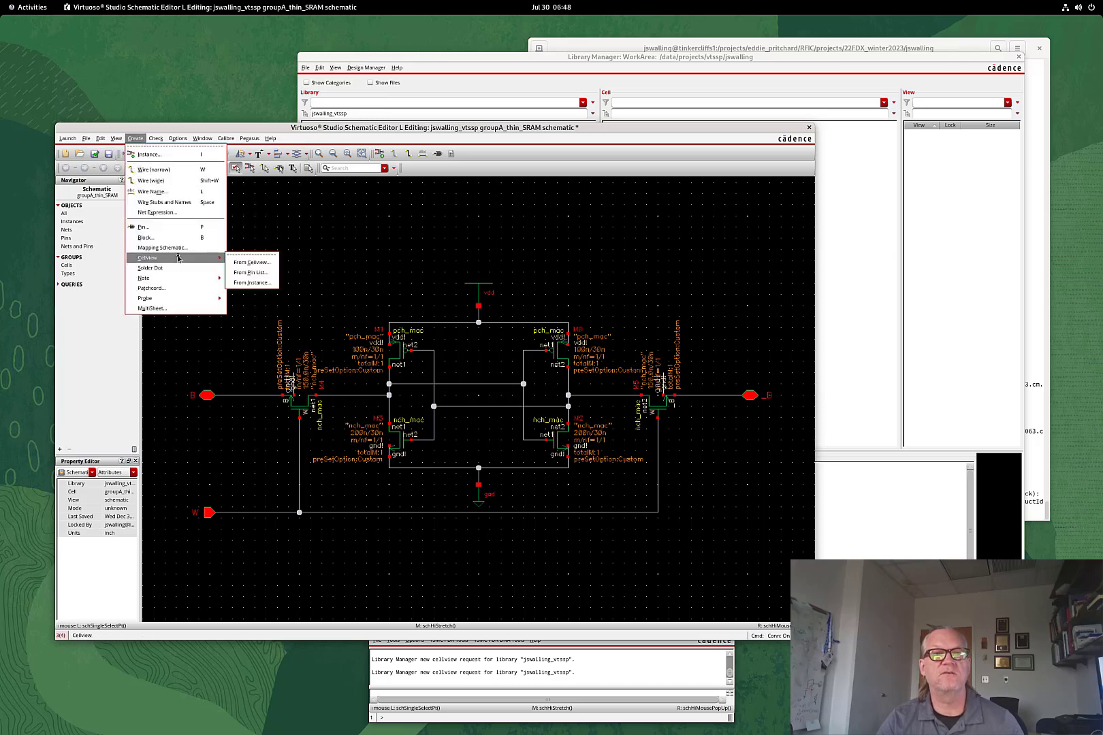
click(245, 263)
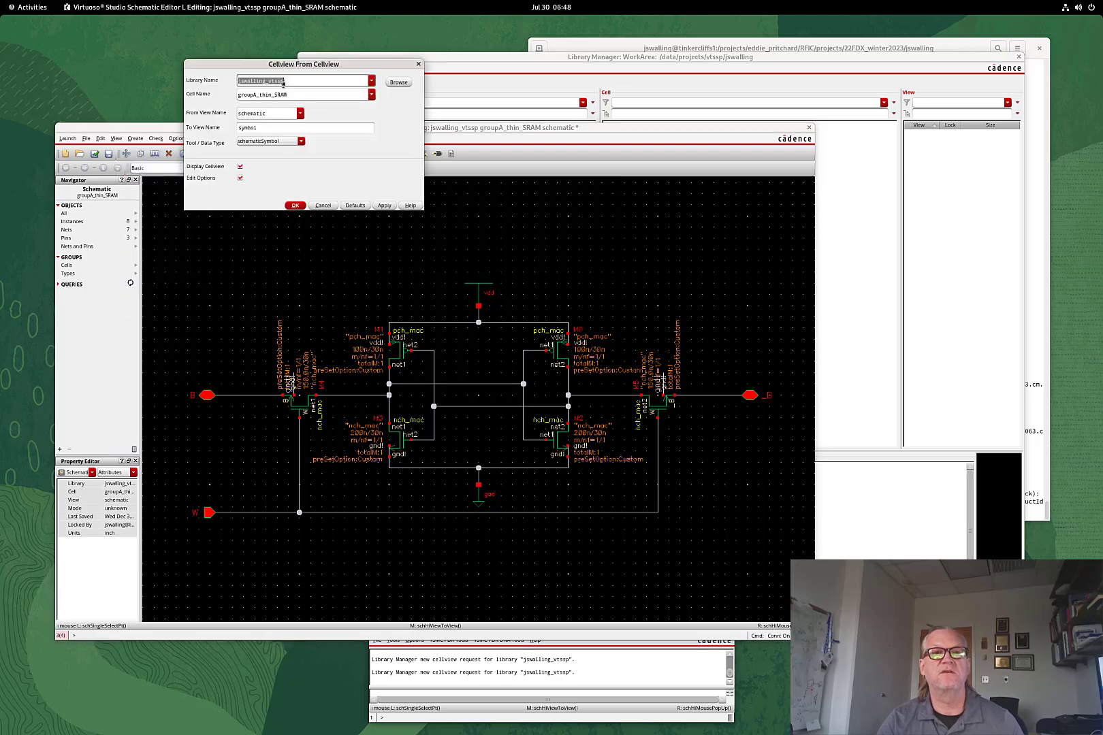
click(295, 206)
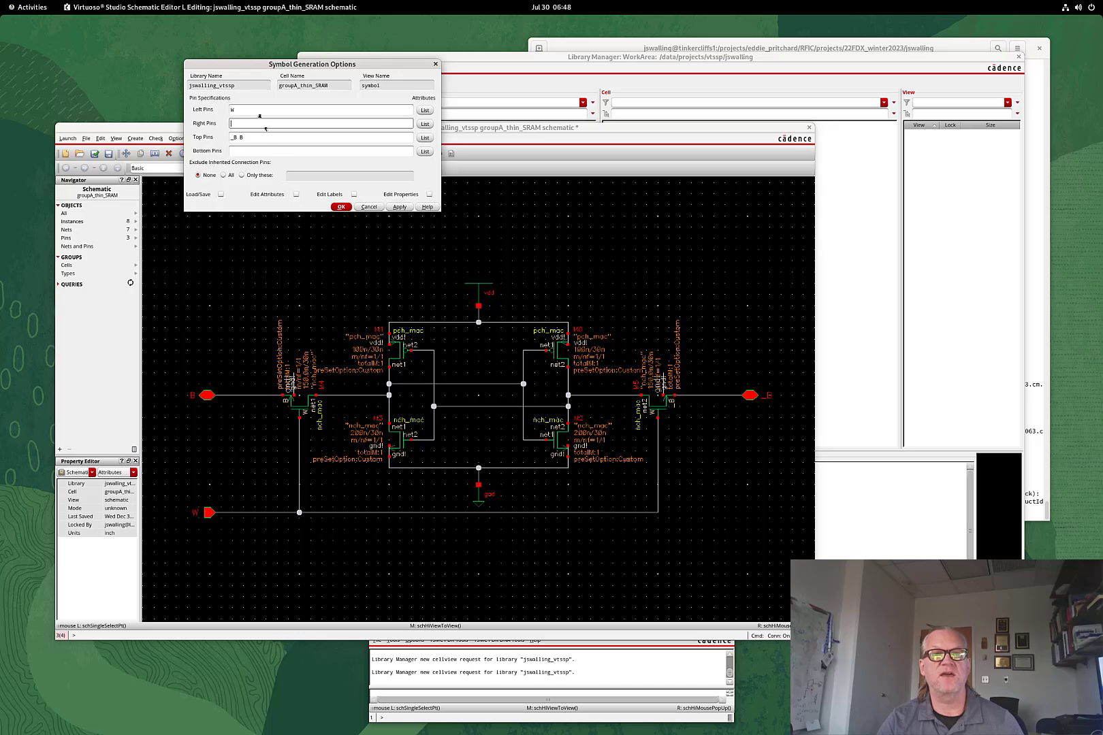
click(247, 110)
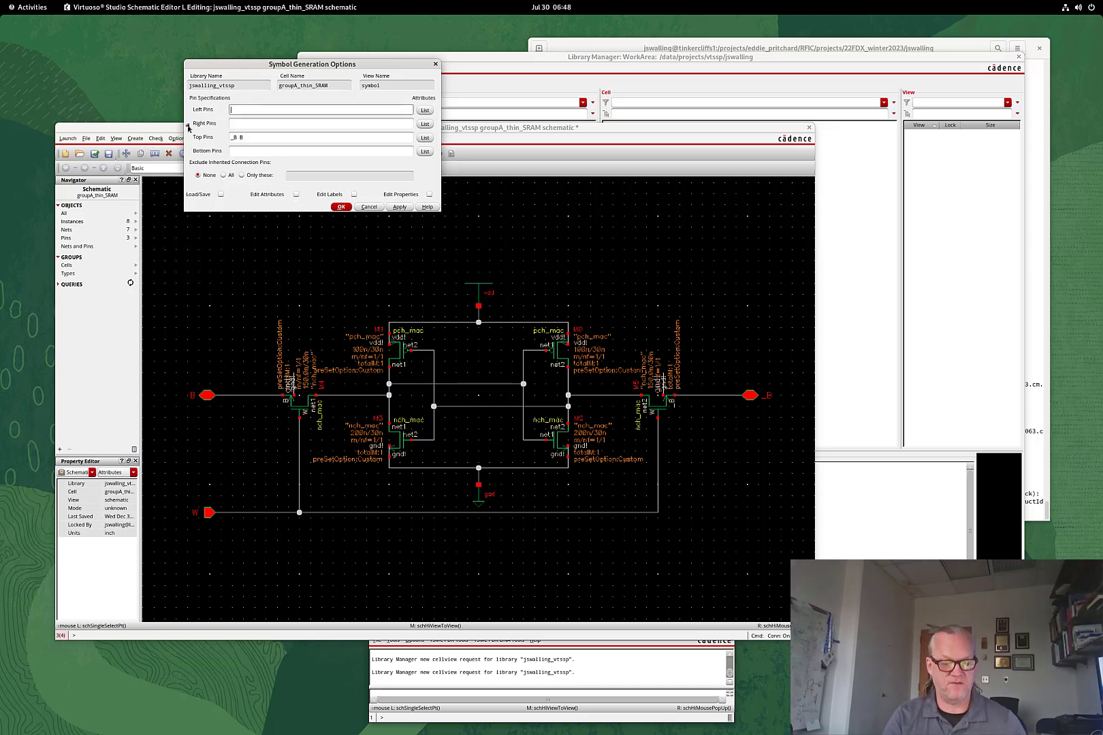
key(Tab)
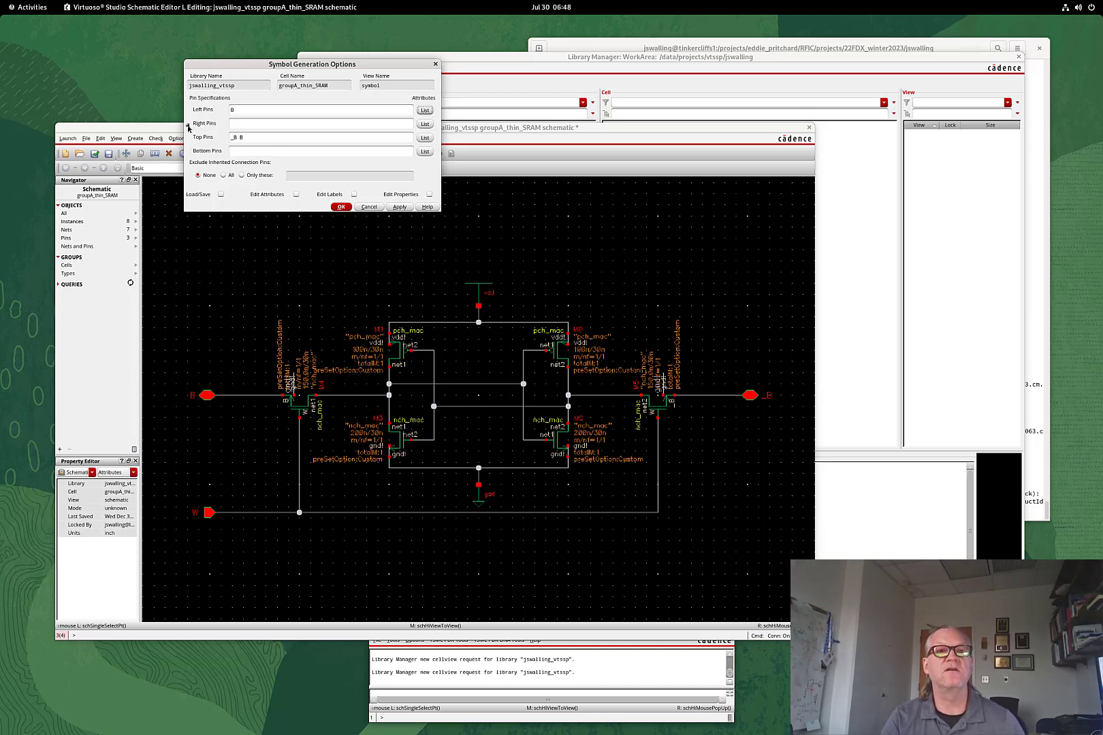
key(Tab)
key(Tab)
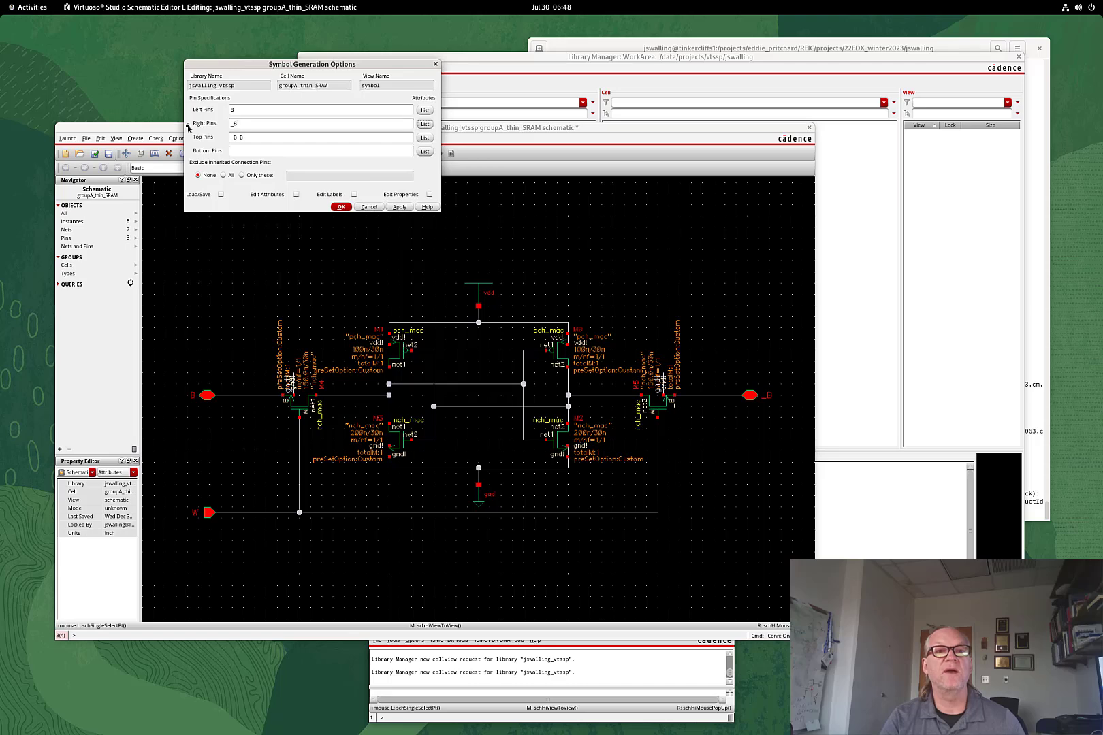
key(Tab)
Enter W as the top pin, generate the symbol, and enlarge the Symbol Editor to fit it
text(W)
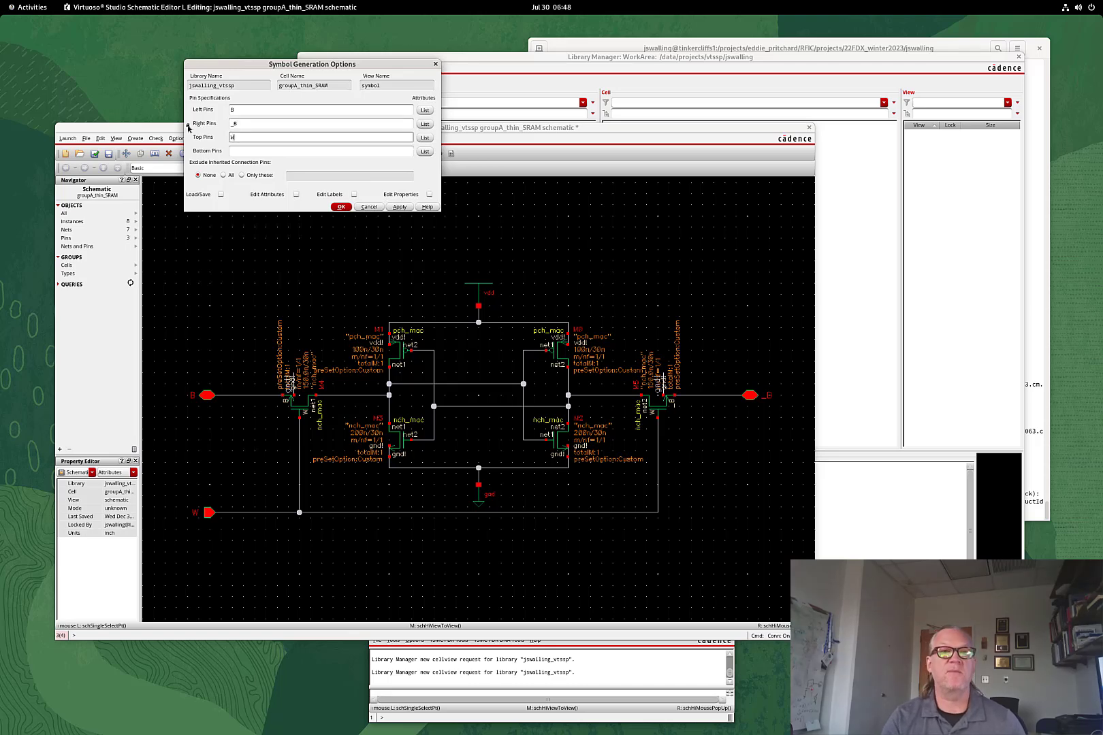
click(342, 210)
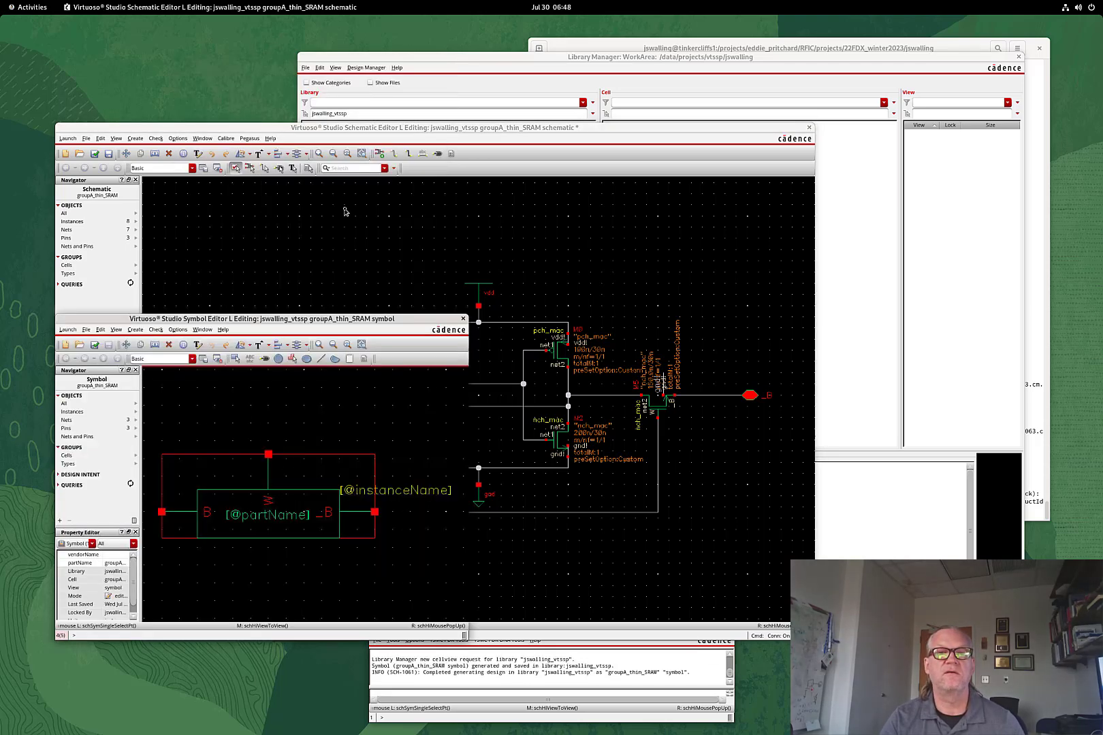
drag(311, 311, 446, 183)
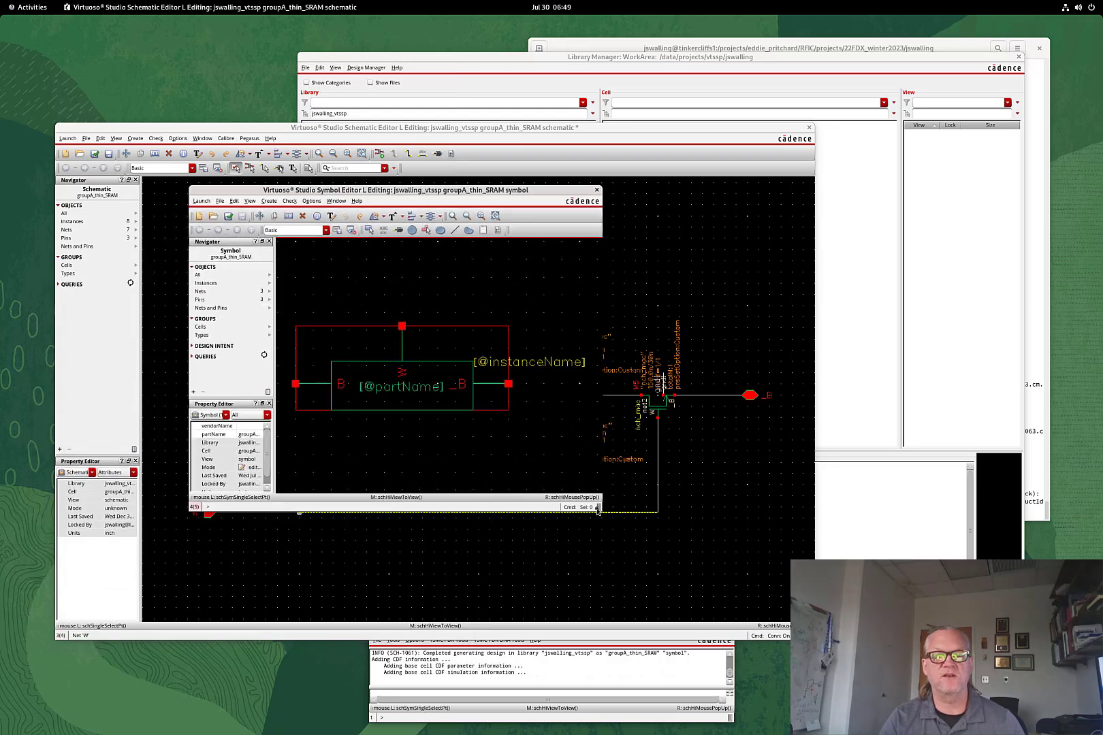
drag(600, 510, 832, 676)
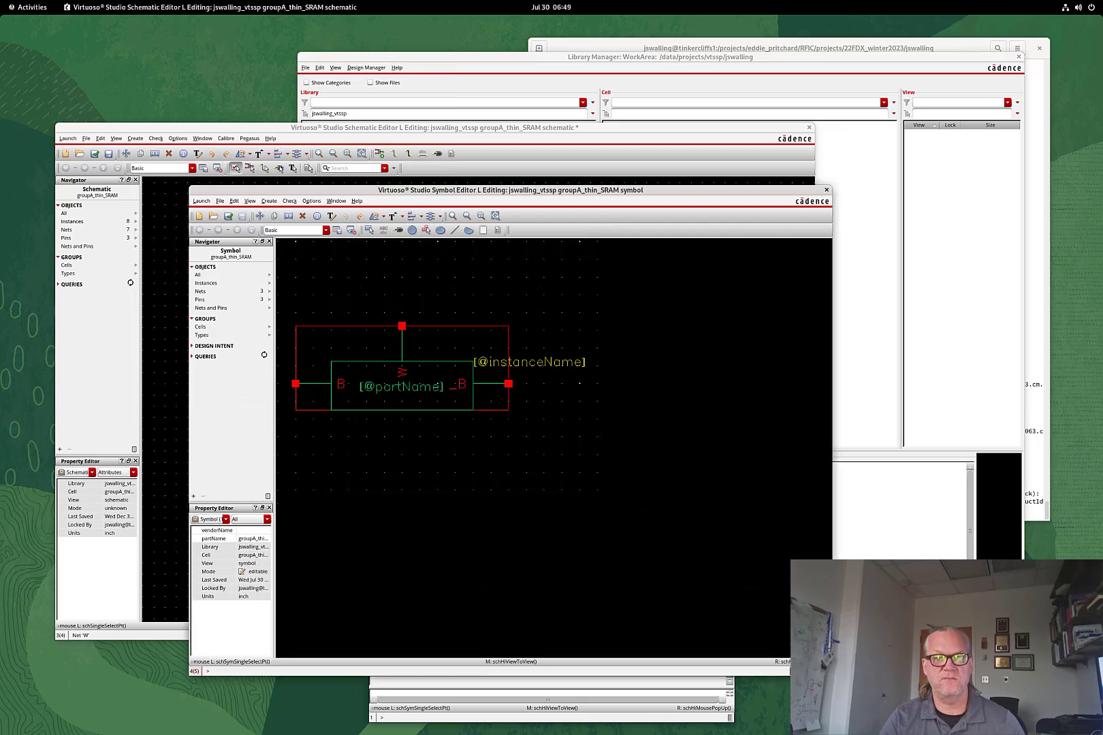
key(f)
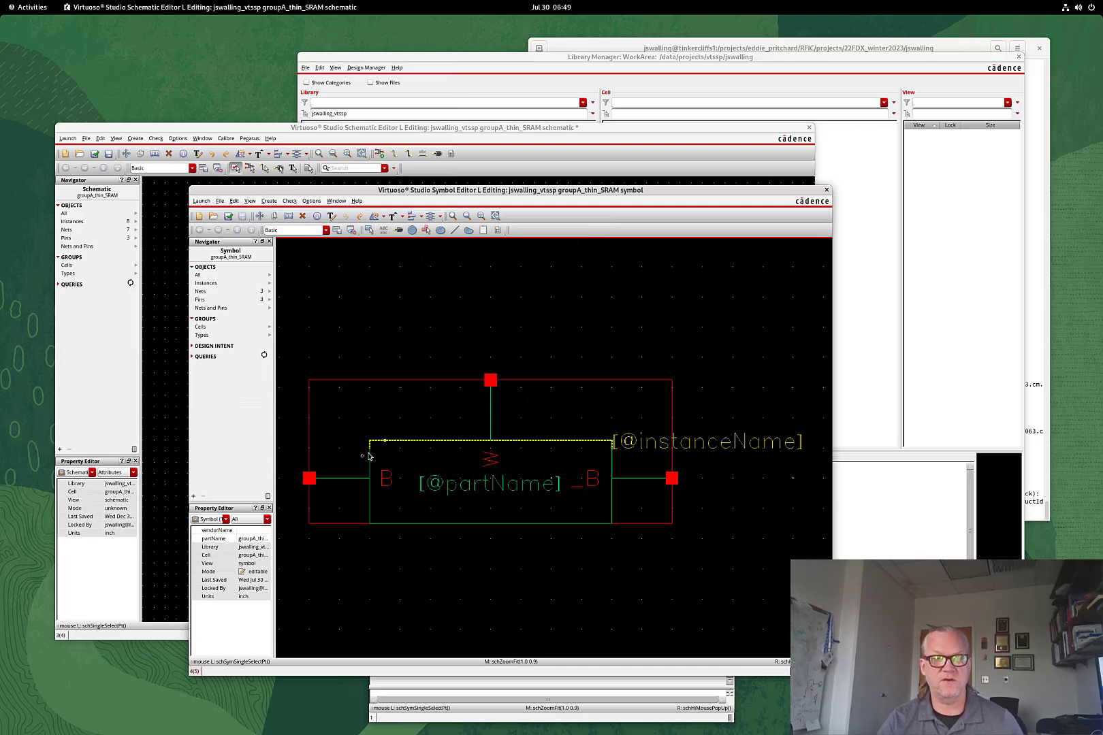
Delete the B, W and _B pins with their labels and the three connecting wires
click(337, 480)
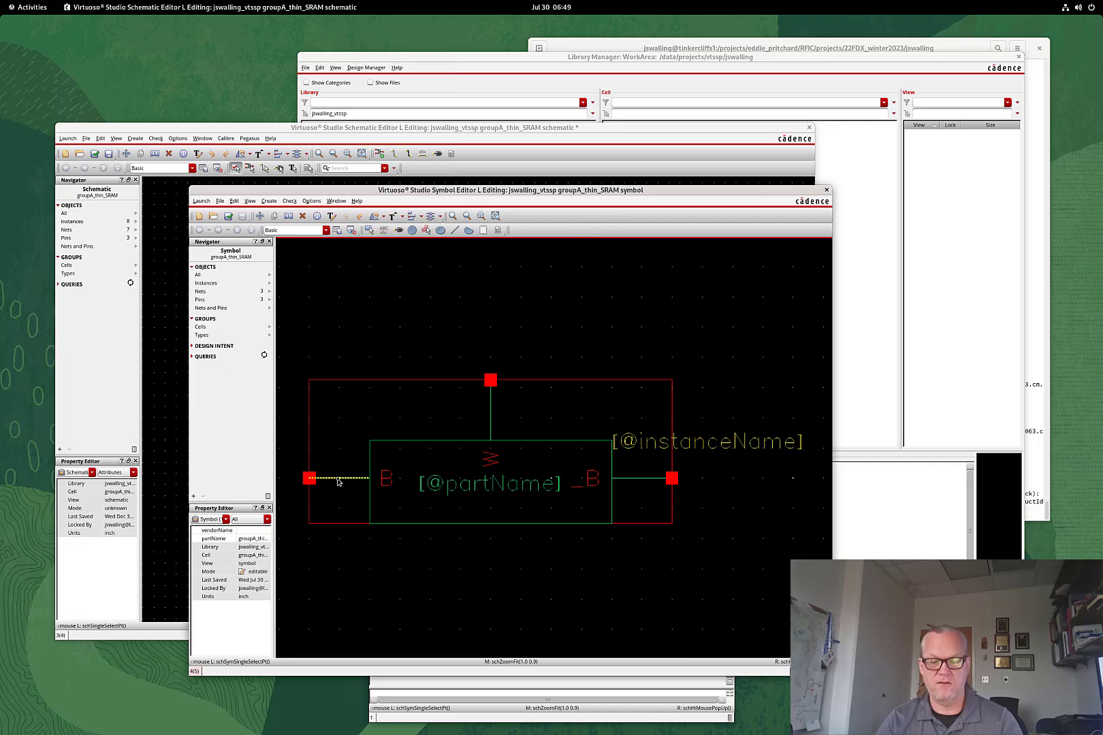
key(Delete)
click(309, 480)
key(Delete)
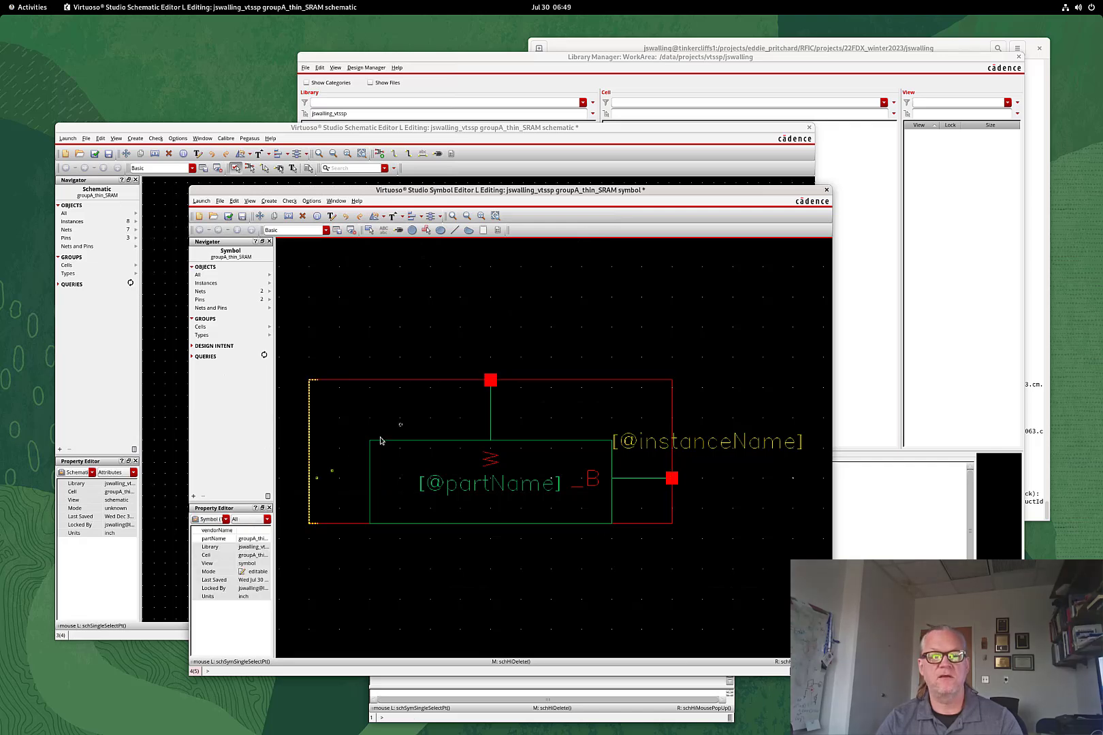
click(489, 391)
key(Delete)
click(672, 479)
key(Delete)
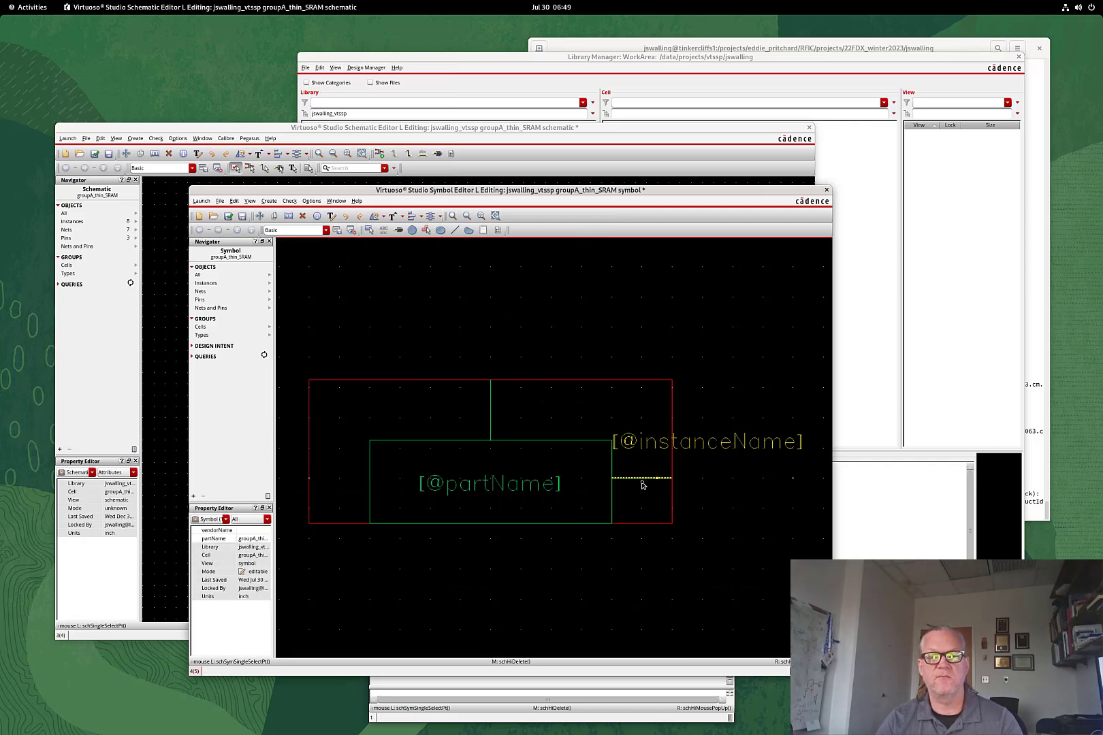
click(646, 479)
key(Delete)
click(491, 408)
key(Delete)
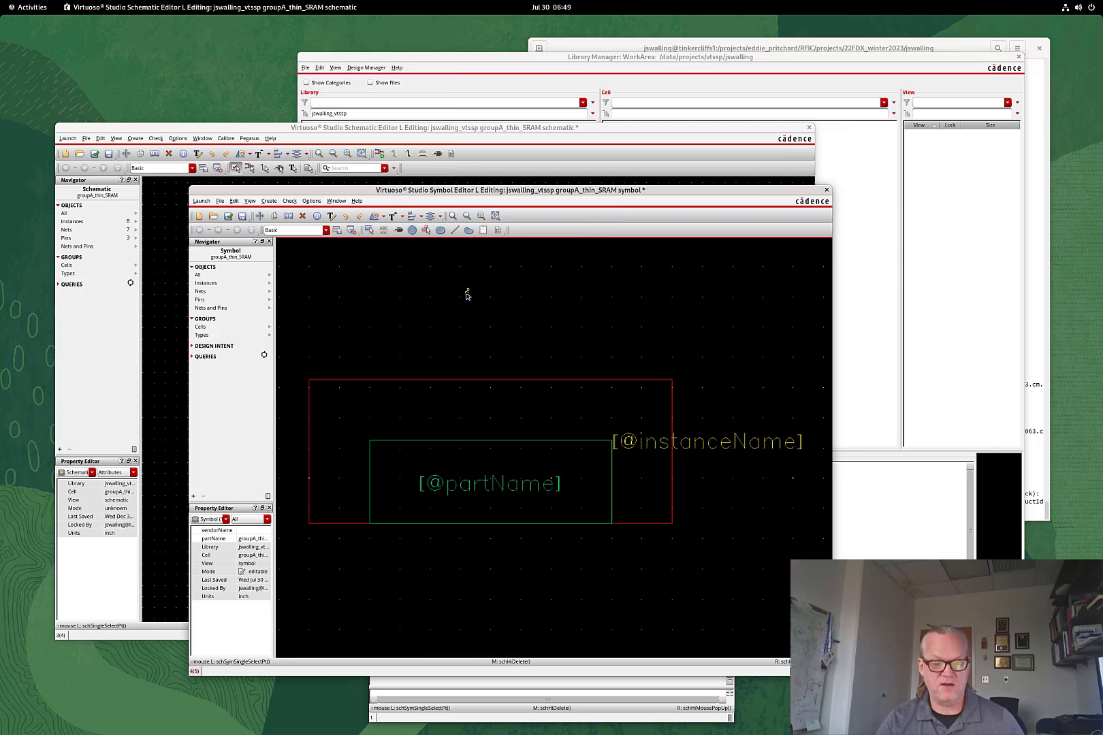
Add round pins B and _B on the symbol's left and right edges
key(p)
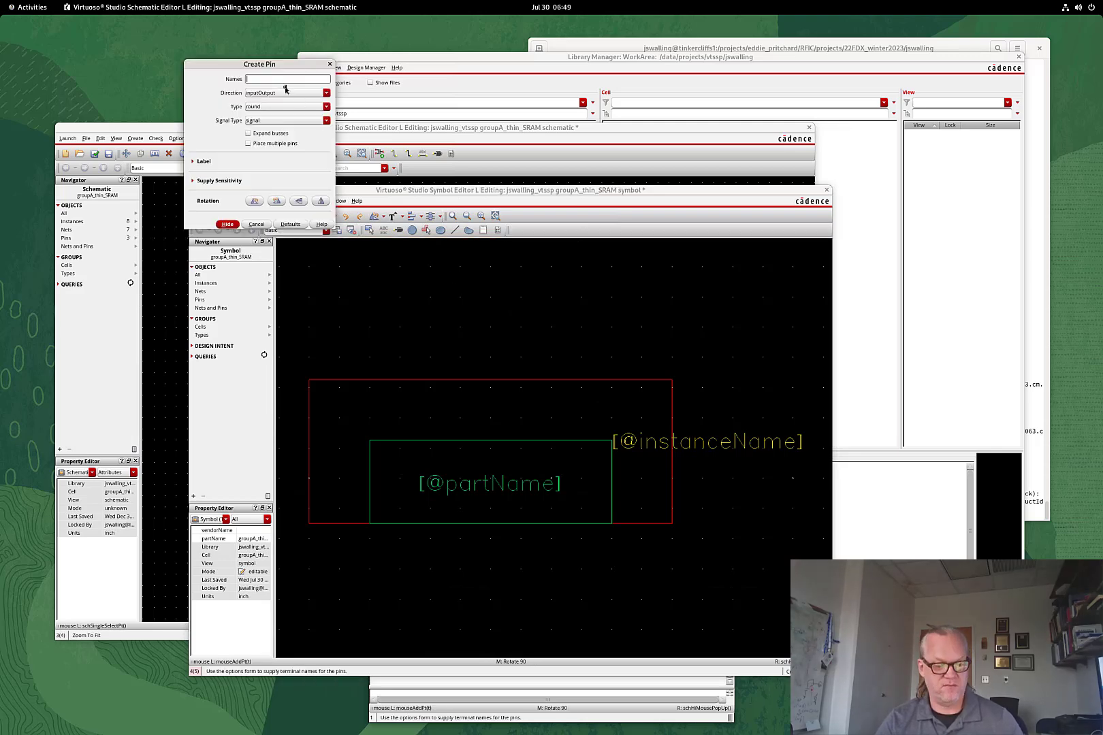
text(B)
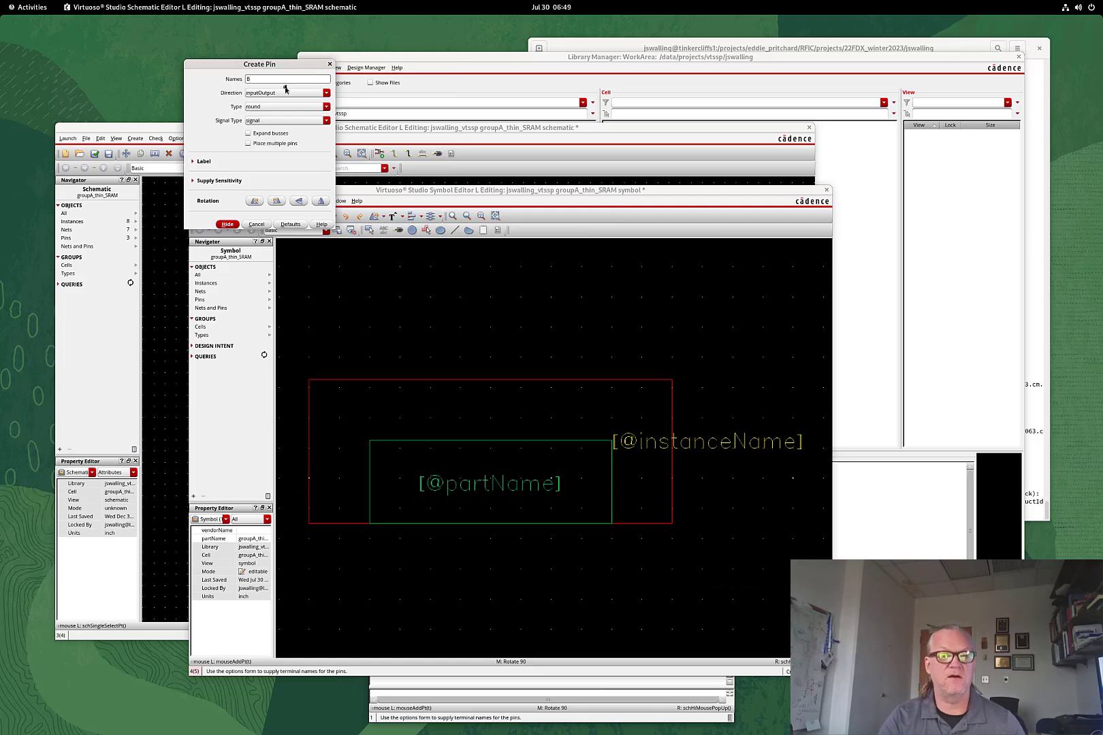
text( _)
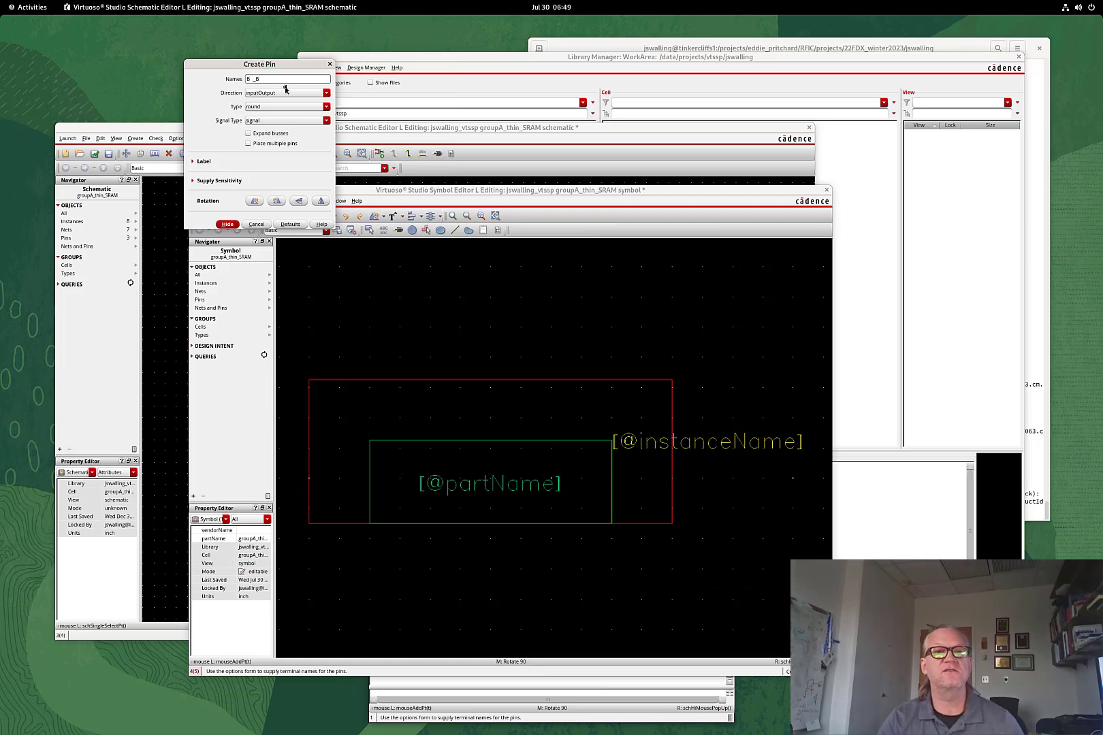
text(B)
key(Return)
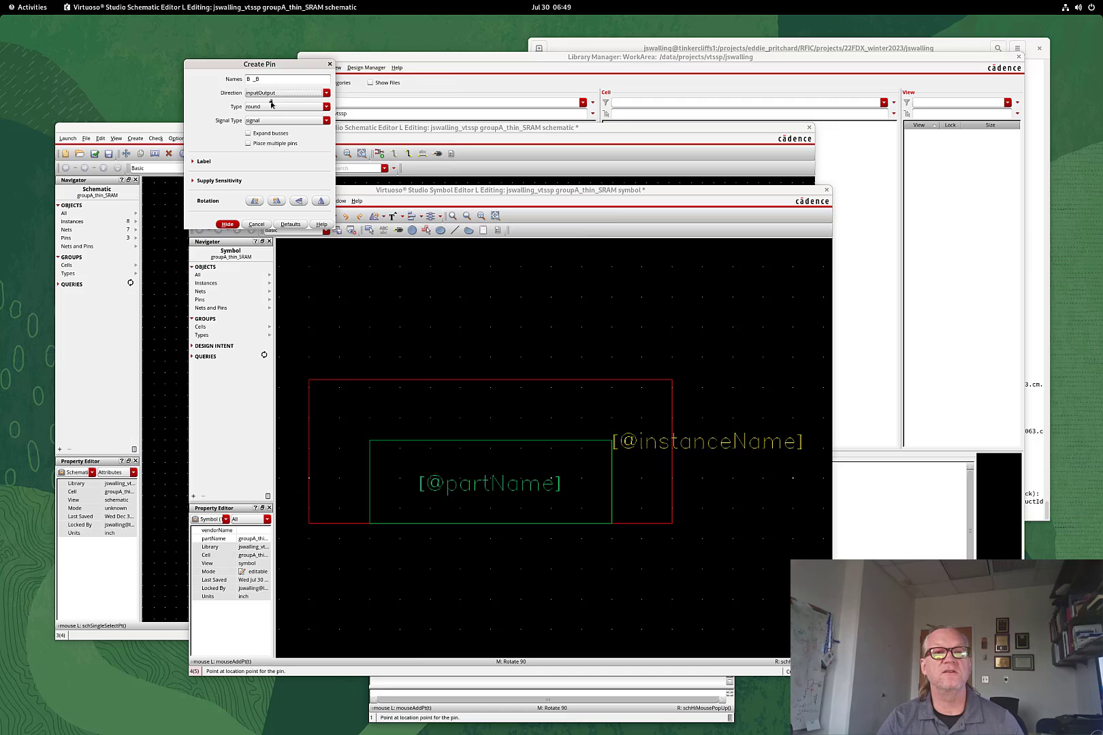
click(275, 109)
click(276, 111)
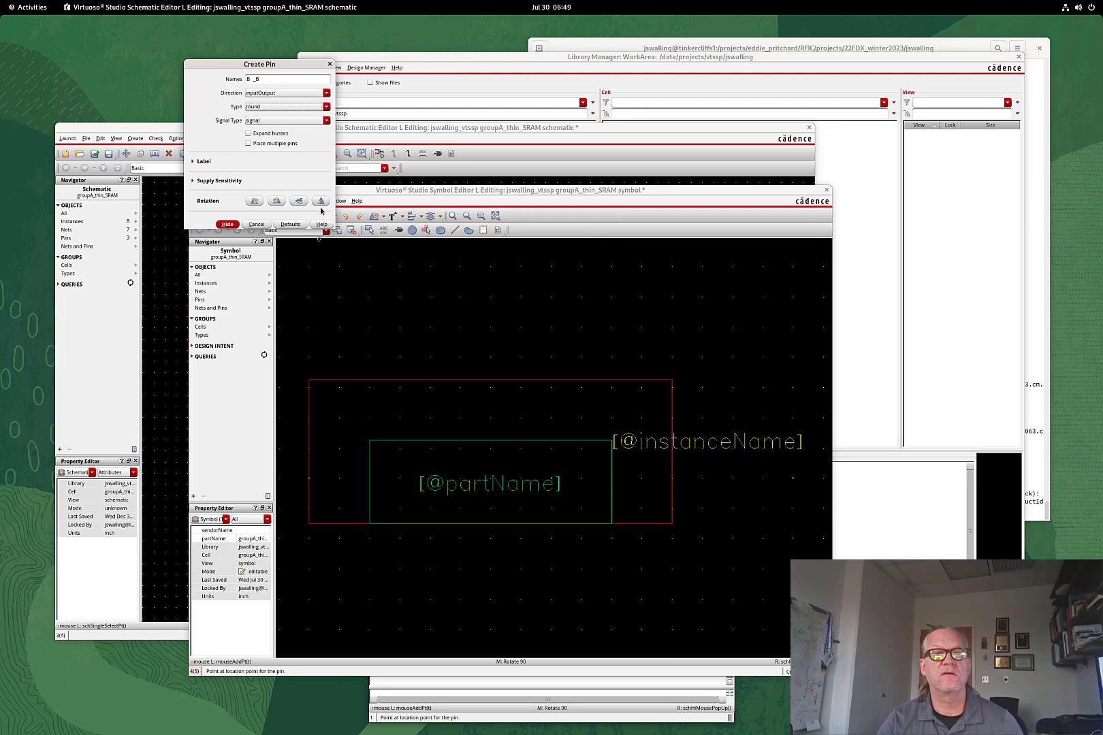
click(309, 478)
click(311, 177)
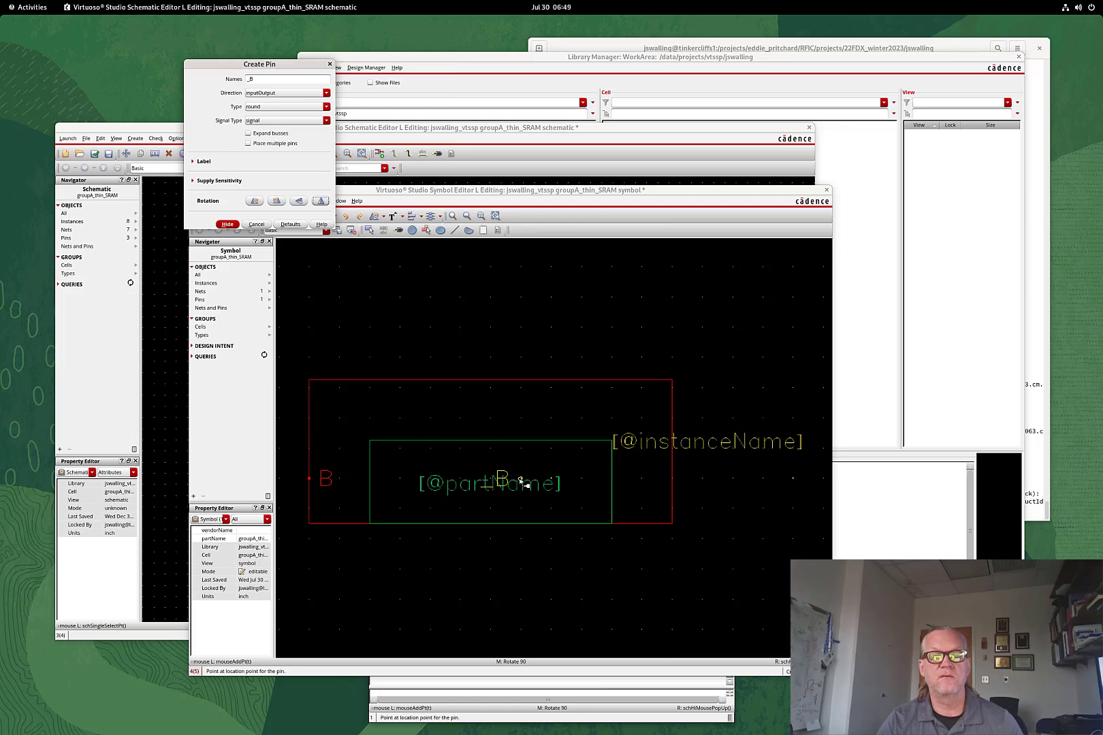
click(521, 482)
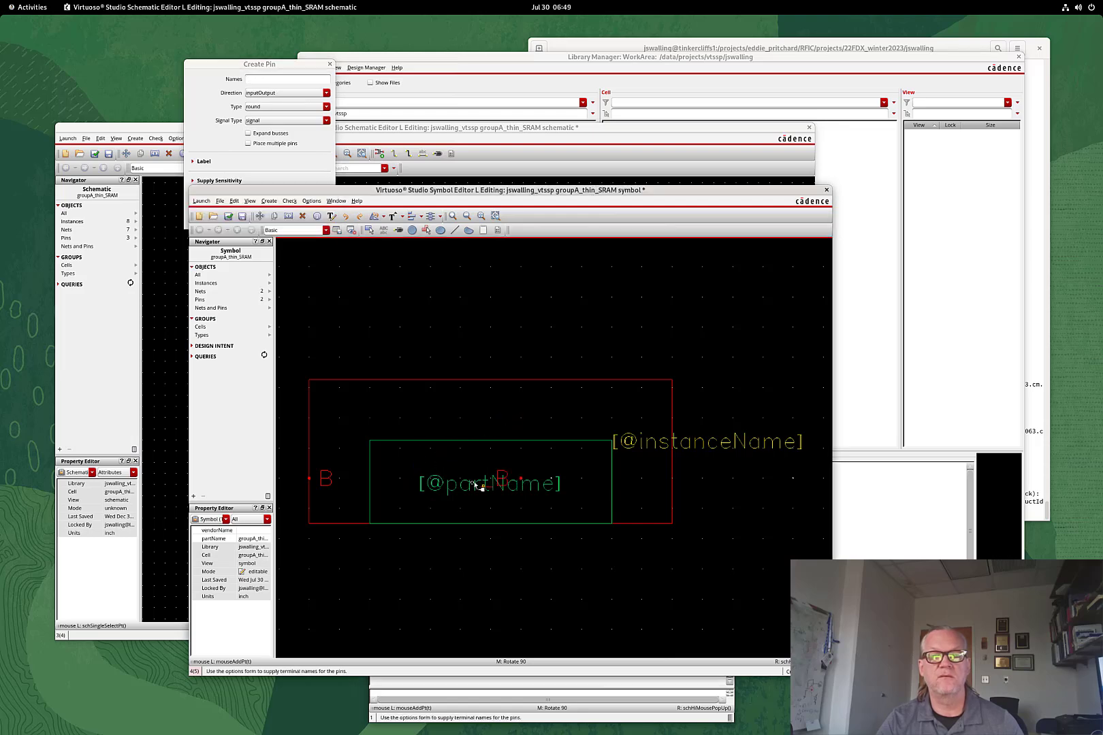
Add an input pin named W on the body's top edge, then open Display Options
click(259, 91)
click(264, 93)
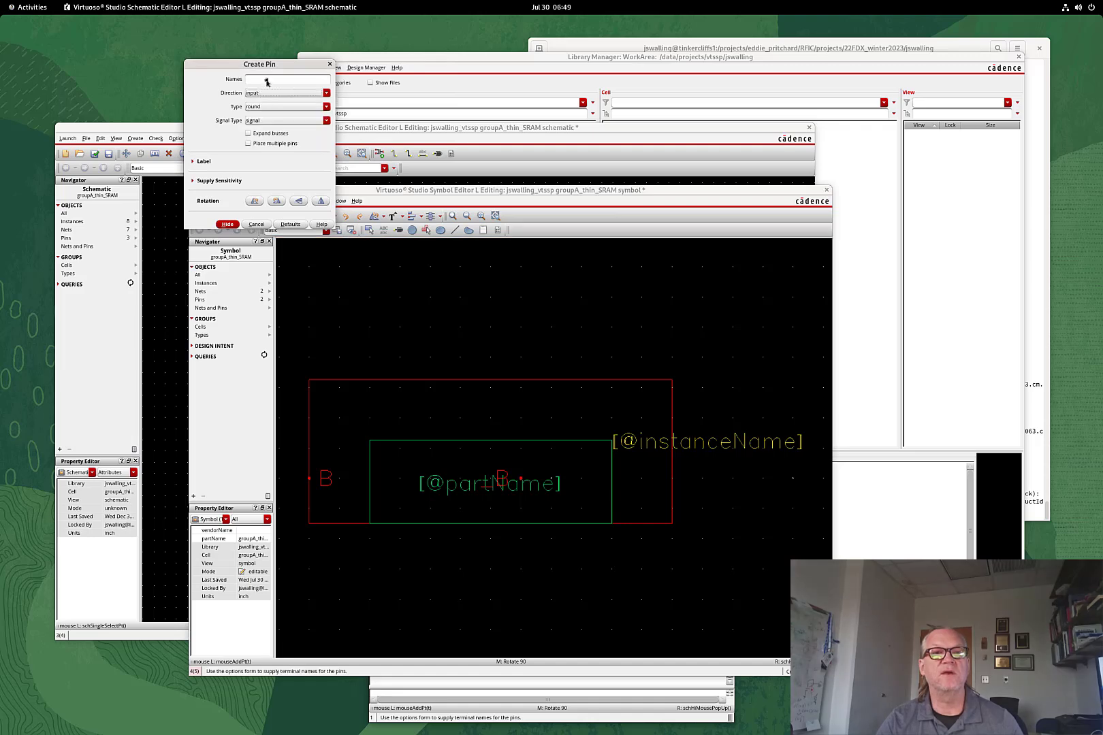
click(267, 81)
text(W)
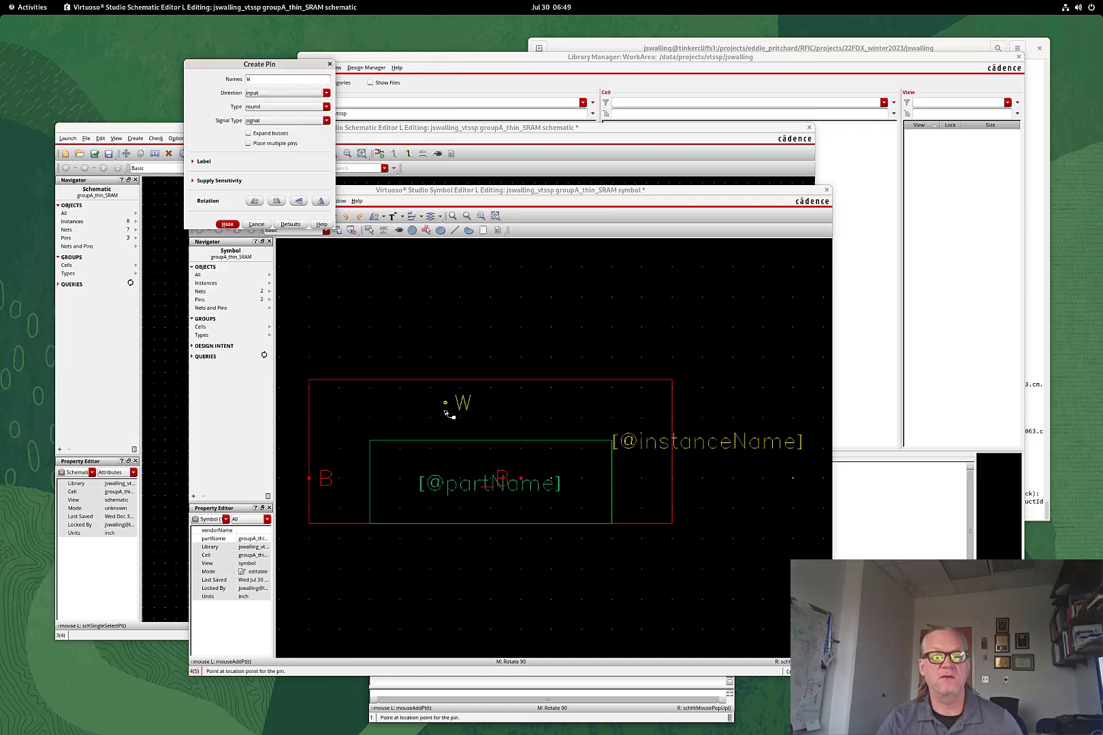
click(430, 448)
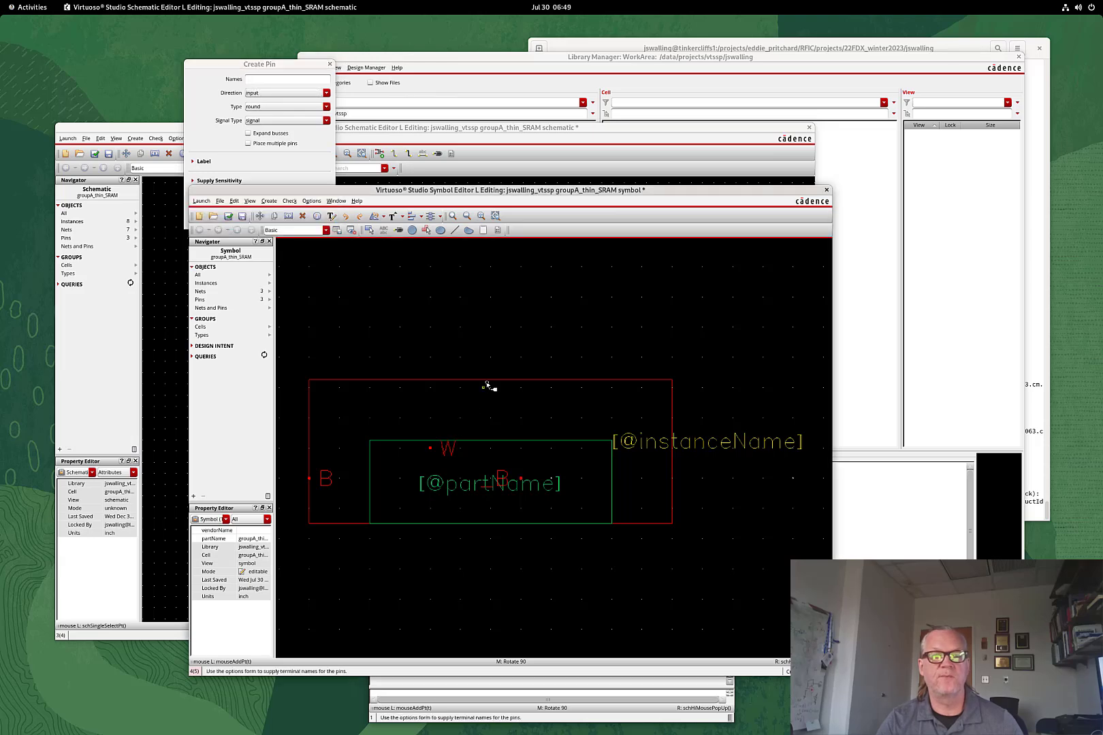
key(Escape)
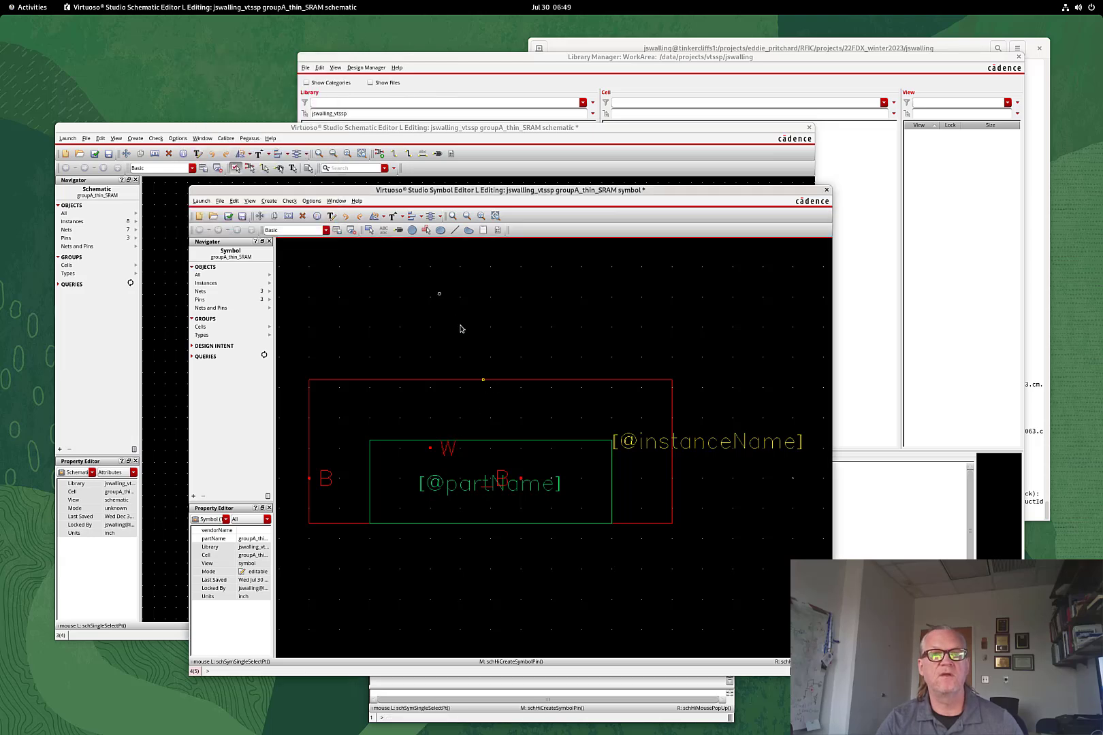
click(316, 202)
click(325, 212)
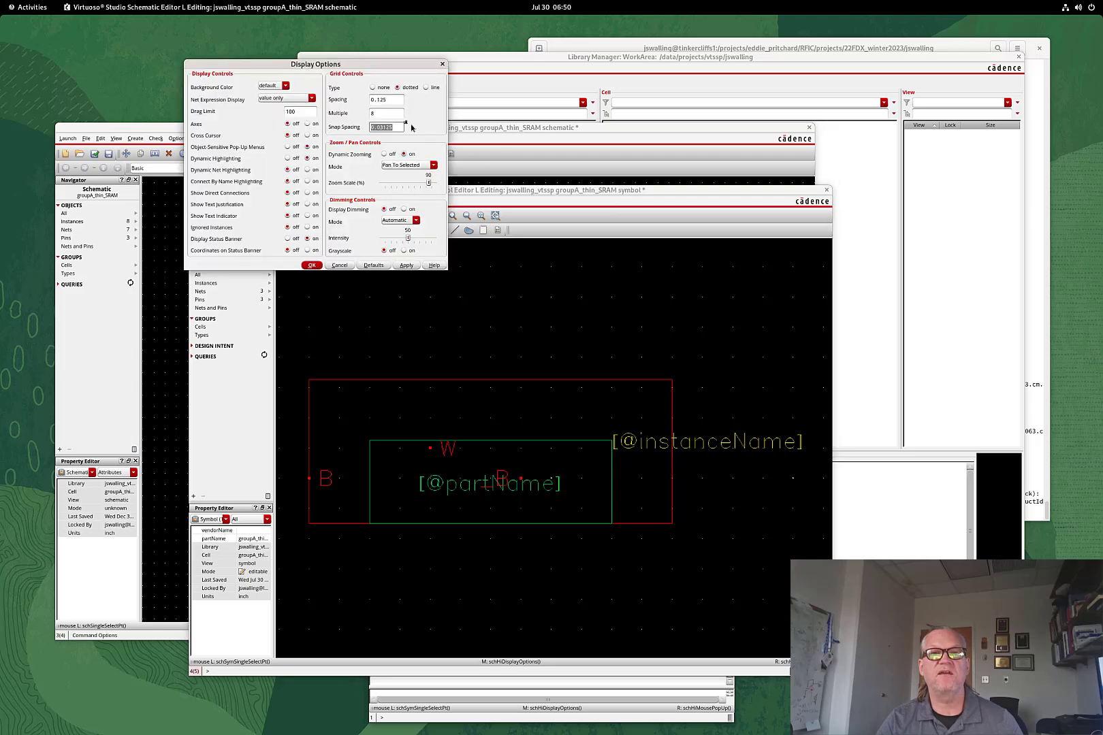
Check that Snap Spacing reads 0.03125 and close Display Options with OK
click(386, 127)
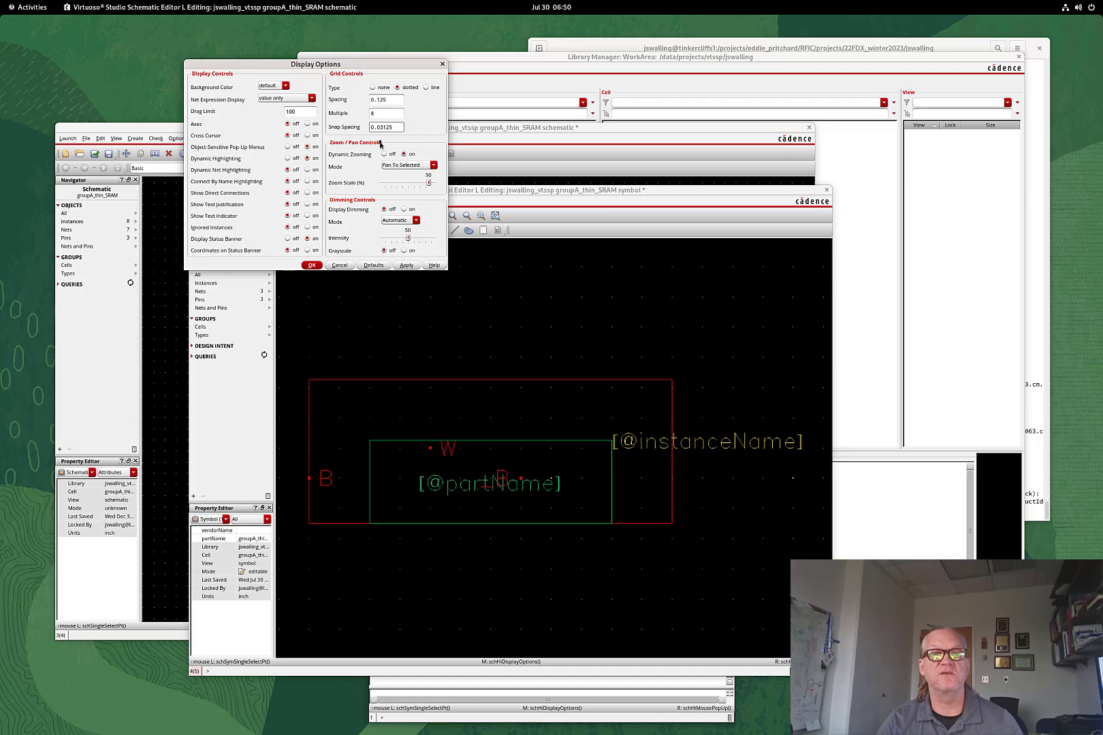
click(443, 65)
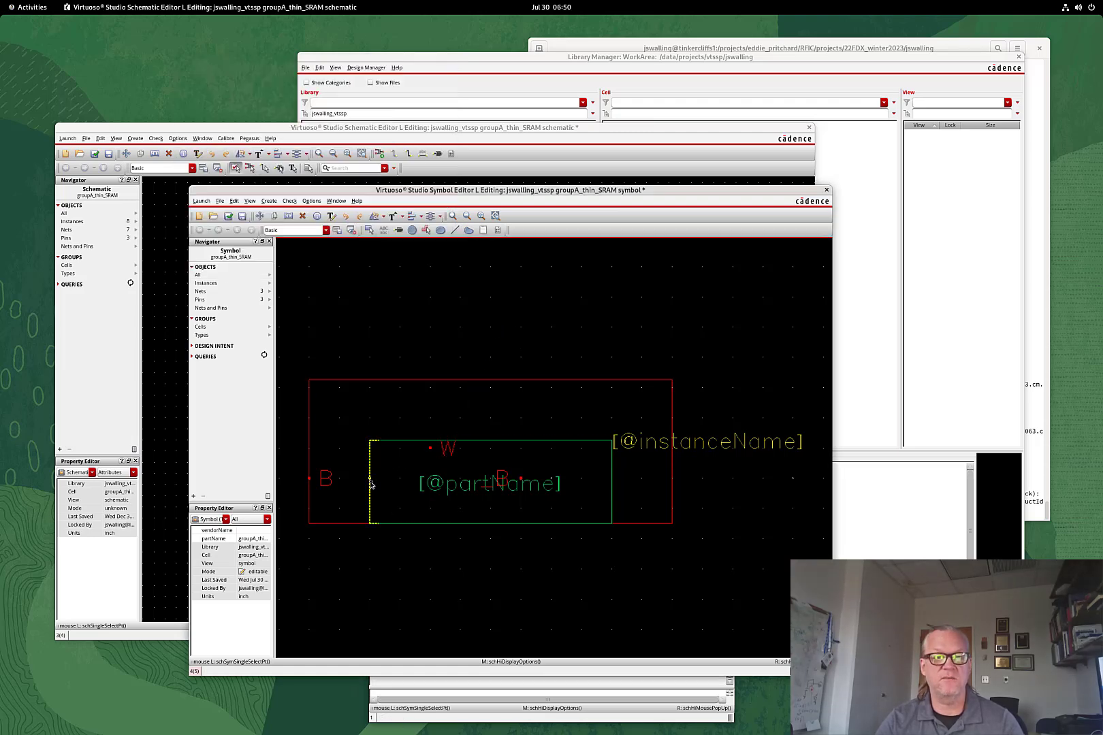
Stretch the body's left and right edges to the B and _B pins and move the W label inside
drag(373, 482, 310, 481)
drag(611, 485, 465, 458)
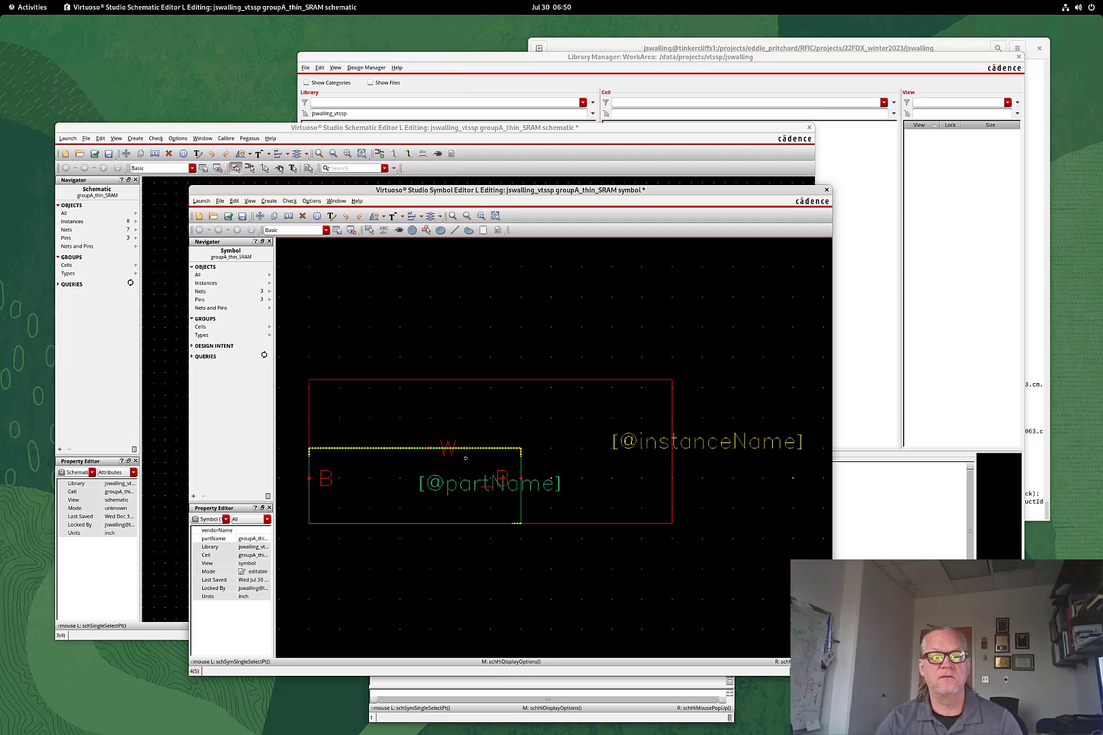
click(414, 450)
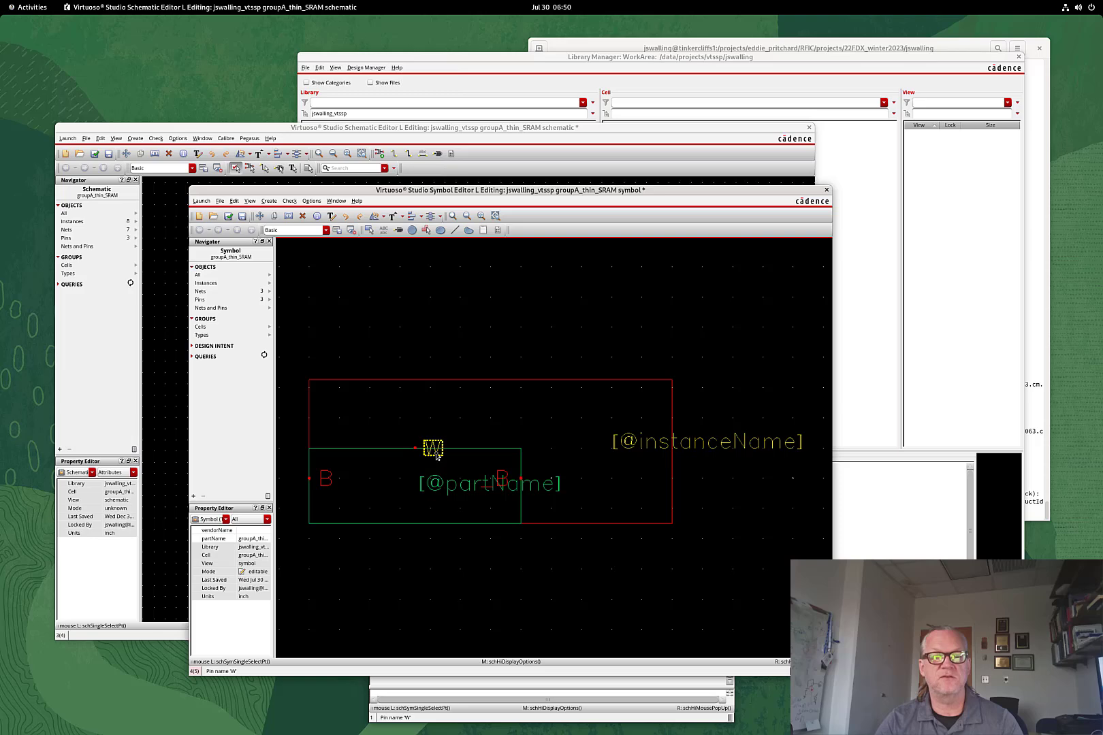
key(s)
drag(422, 474, 423, 475)
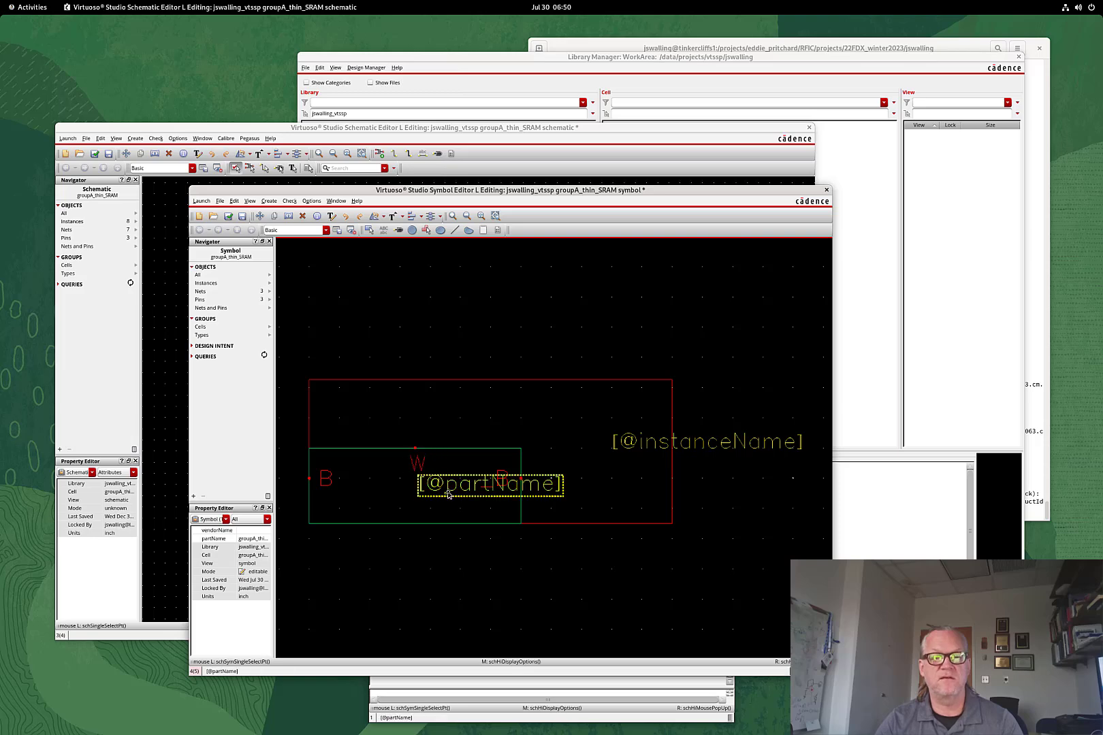
Delete the partName label and pull the bottom and outer box edges in around the body
click(446, 491)
key(Delete)
key(Delete)
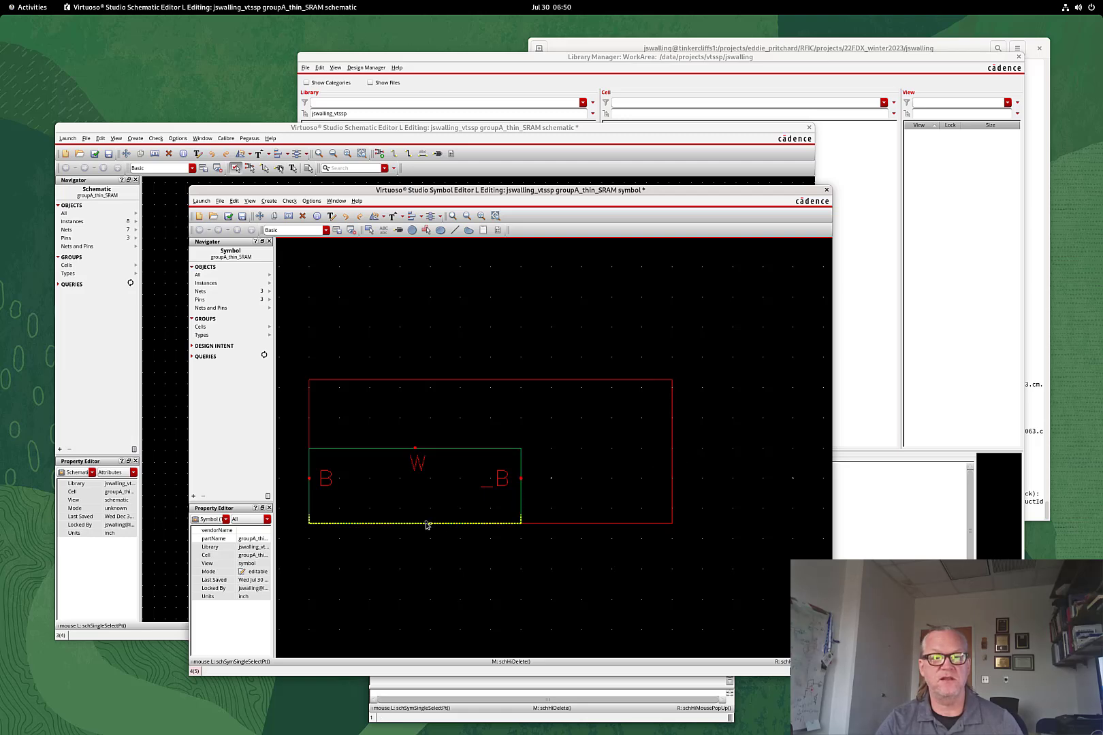
drag(426, 523, 460, 510)
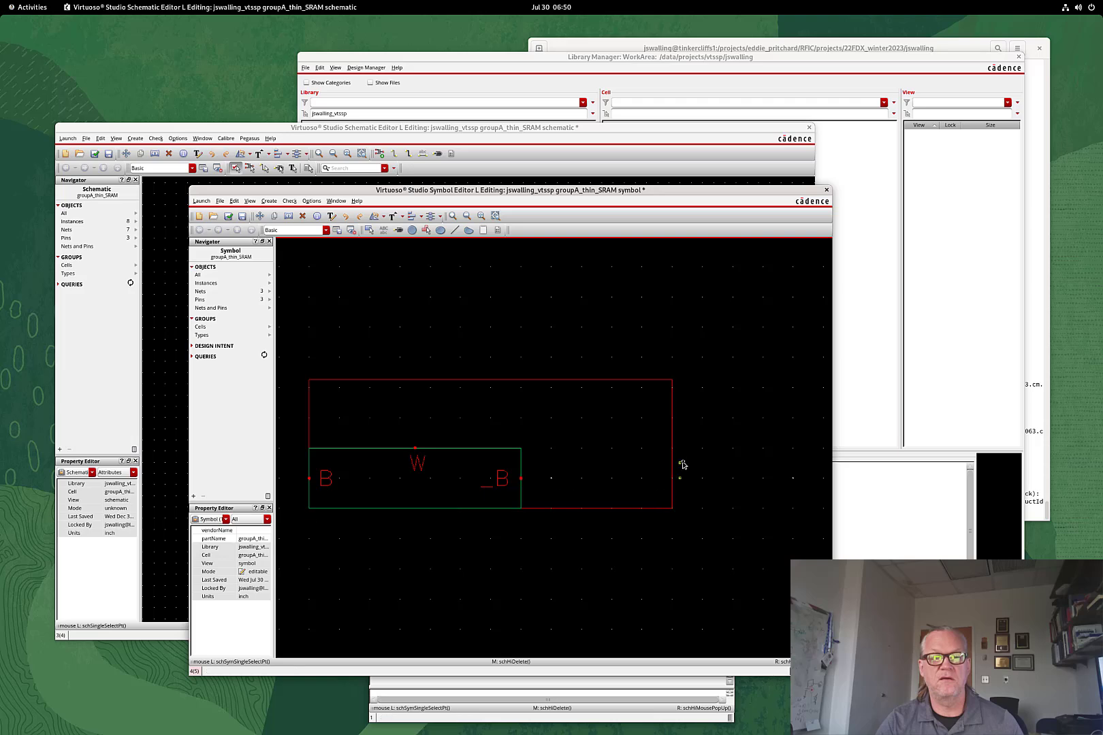
drag(674, 456, 522, 460)
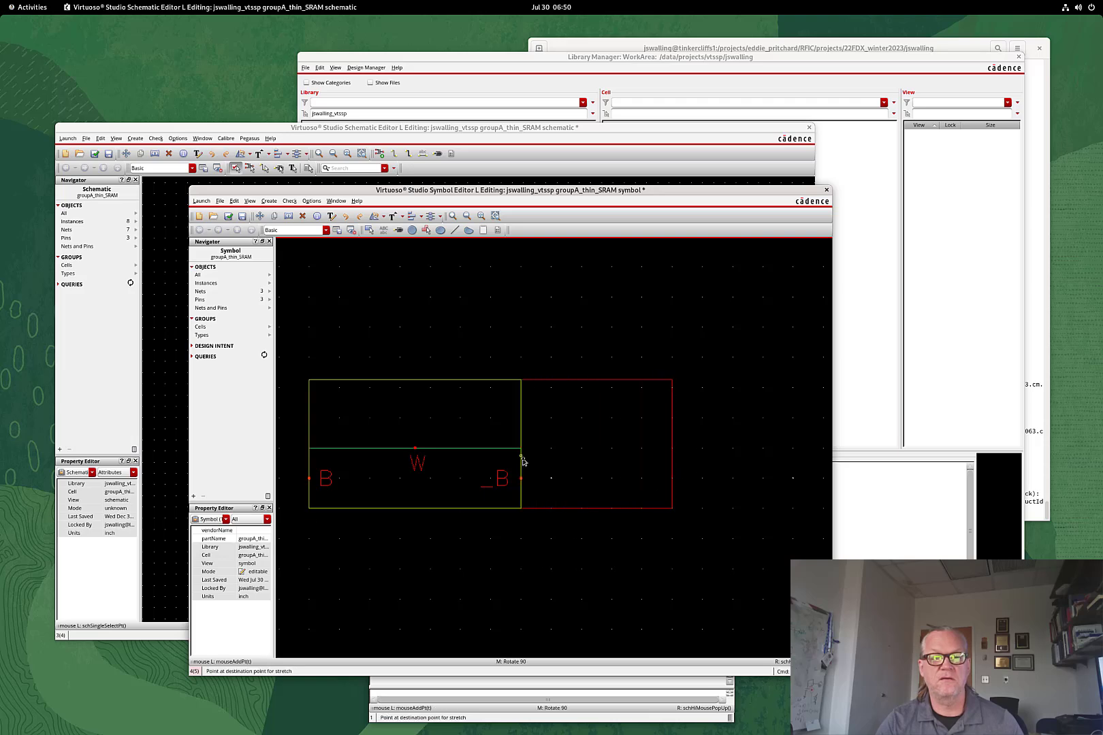
drag(459, 385, 455, 449)
Place a '6T' note text at the centre of the symbol body
key(f)
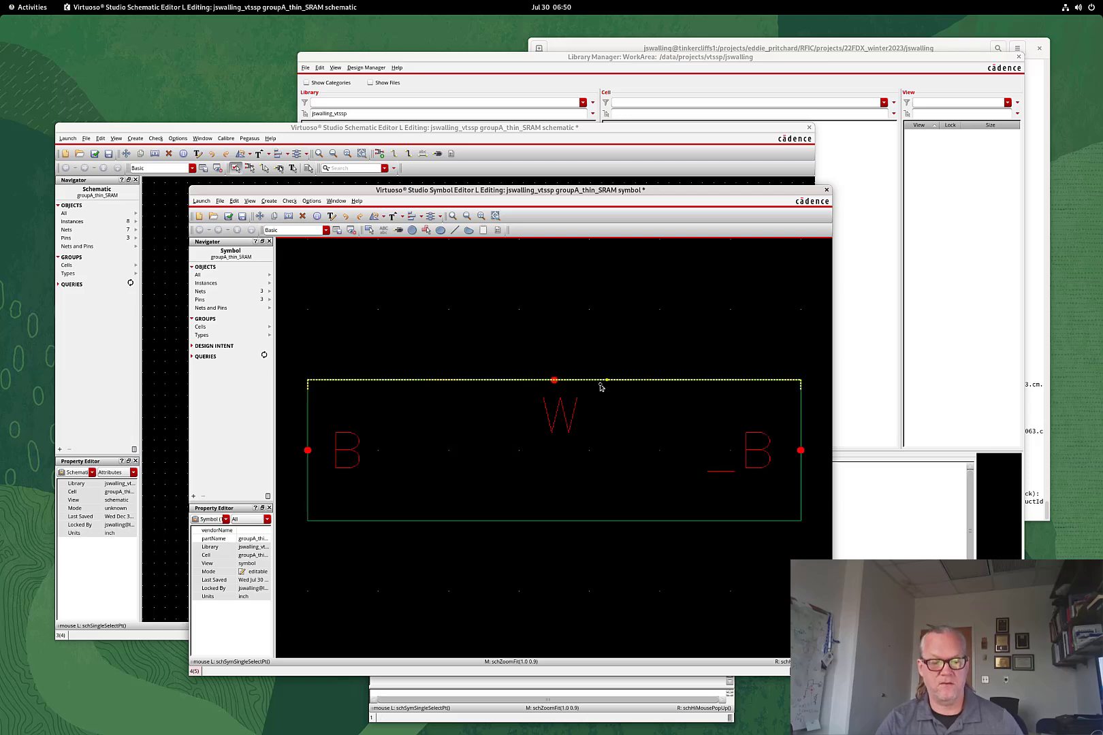
key(shift+l)
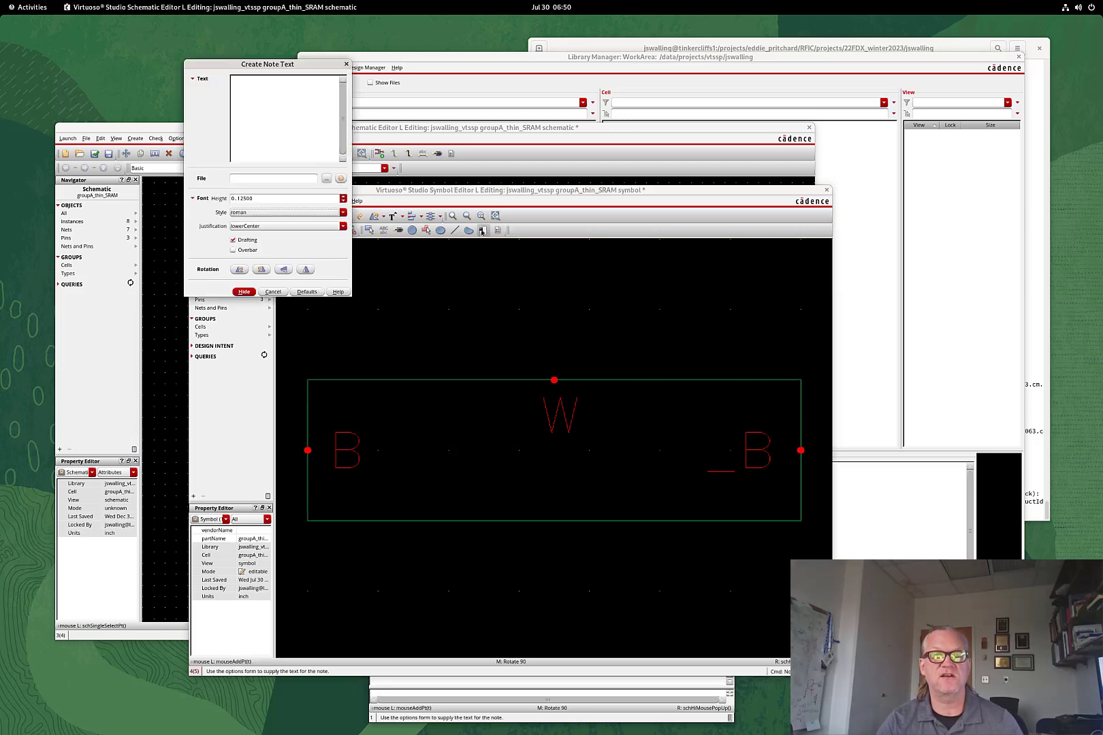
click(252, 83)
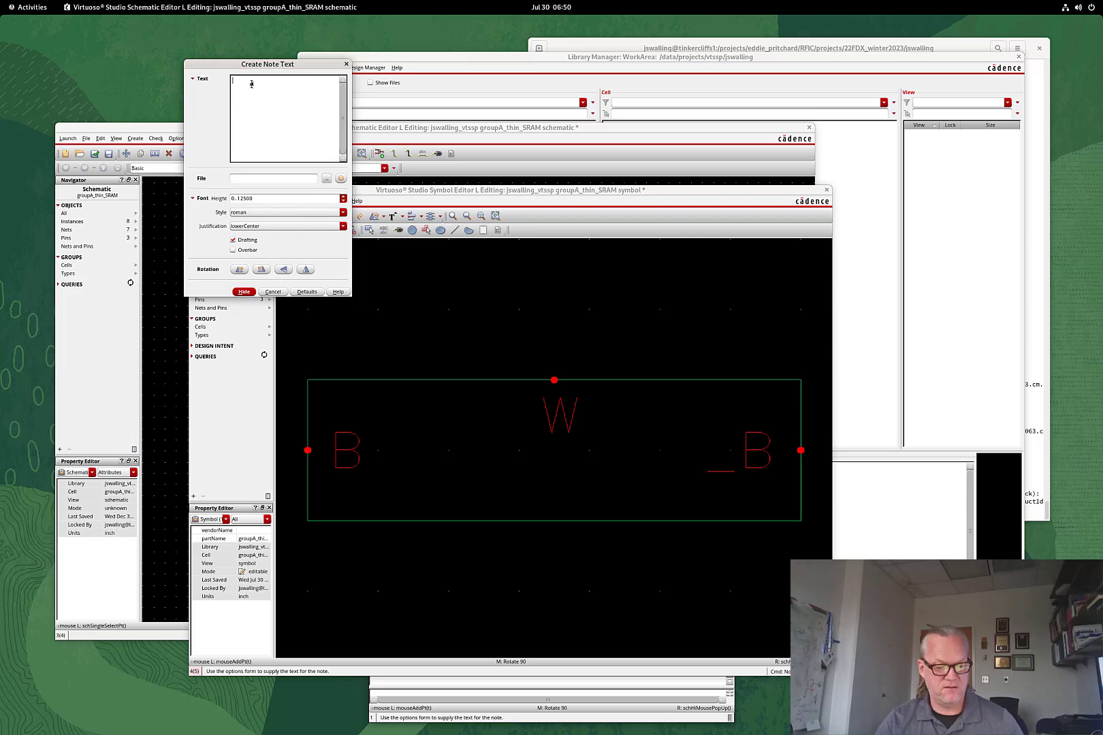
text(6)
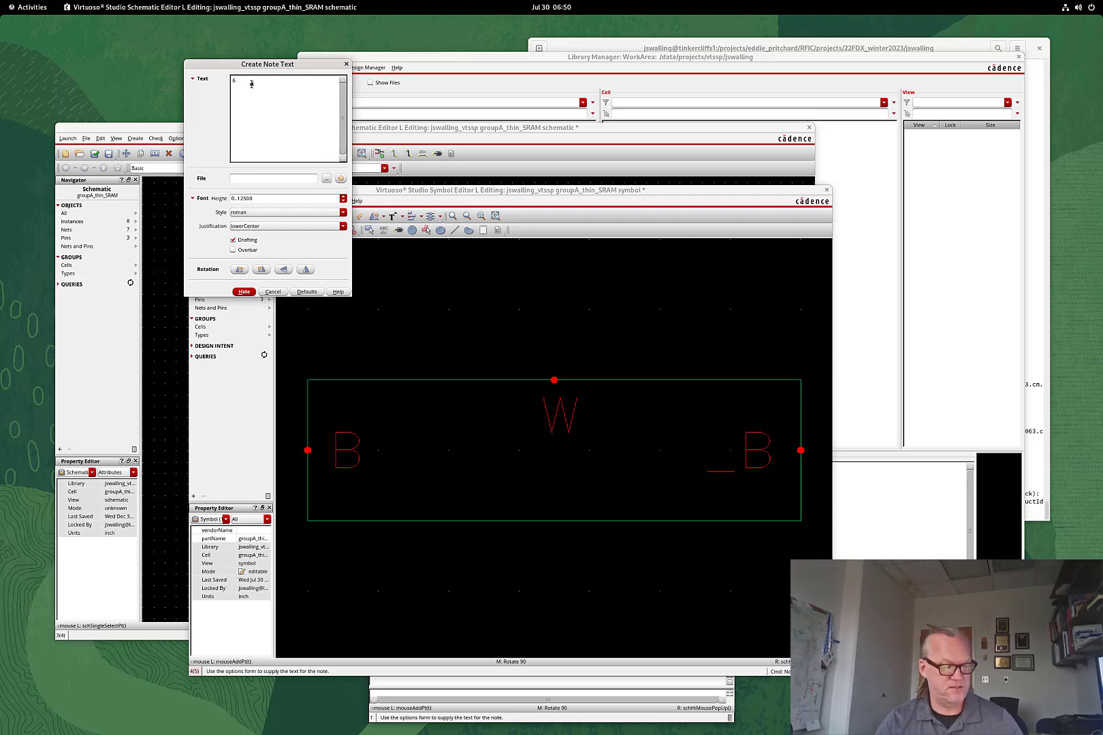
text(T)
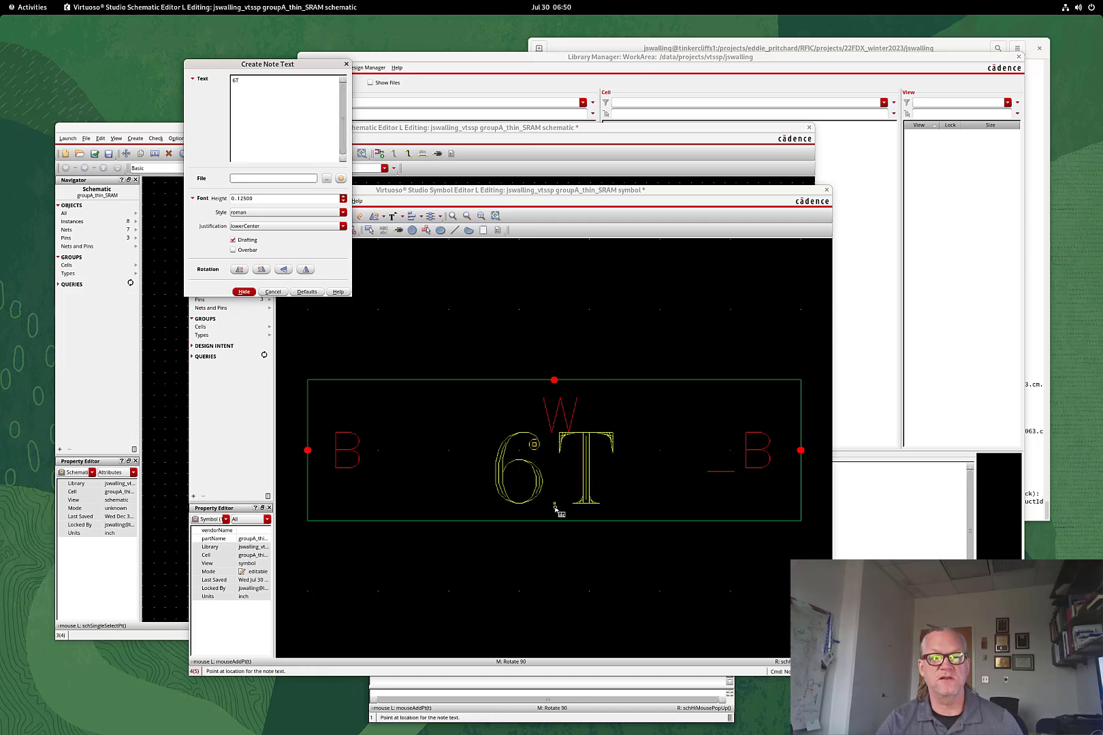
click(555, 507)
Draw four filled rectangle bars along the symbol's left, bottom, right and top edges, then check and save
key(Escape)
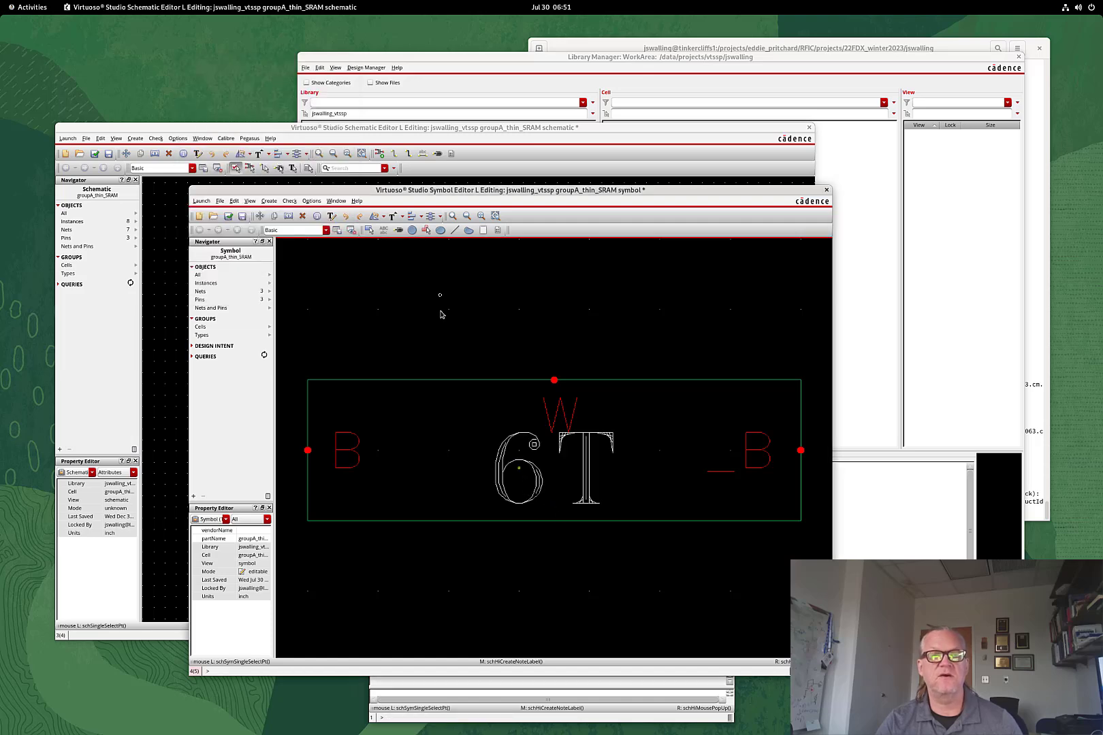
click(369, 231)
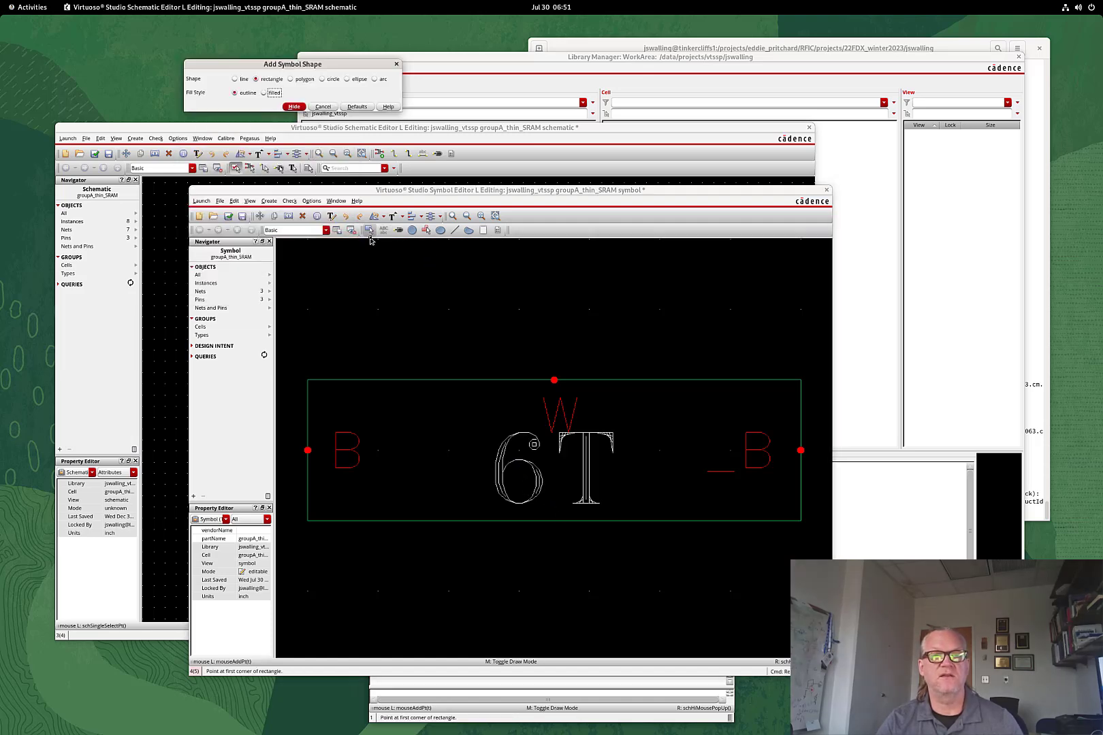
click(271, 94)
click(313, 392)
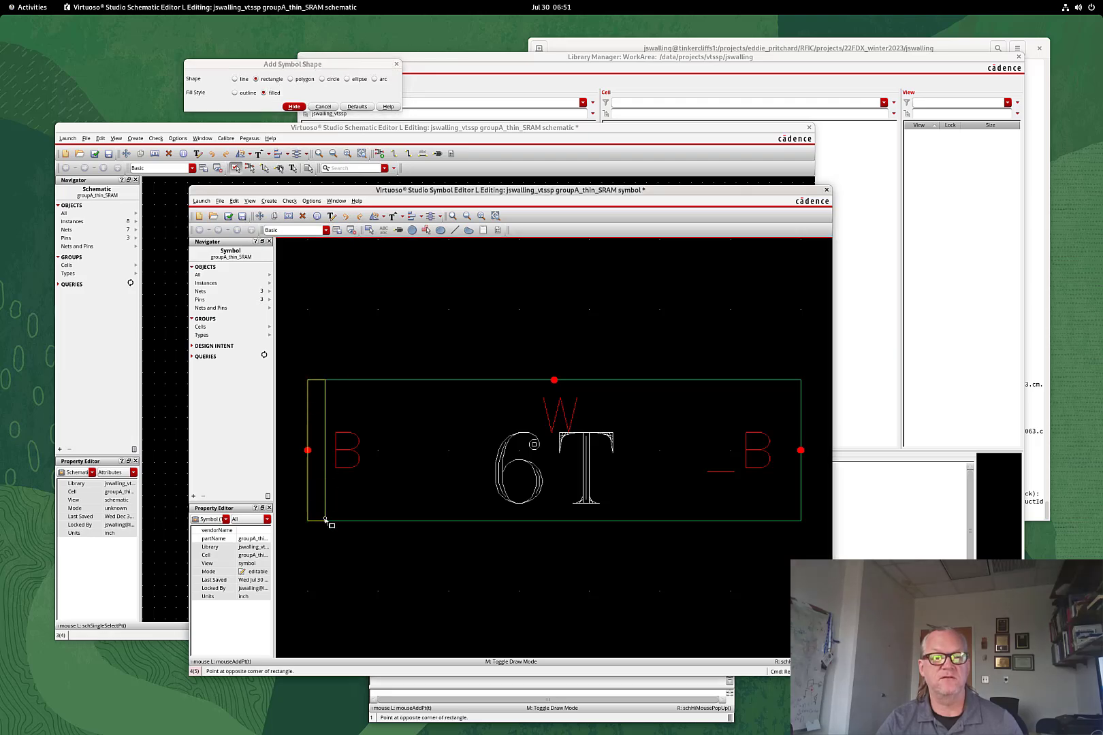
click(325, 520)
click(310, 522)
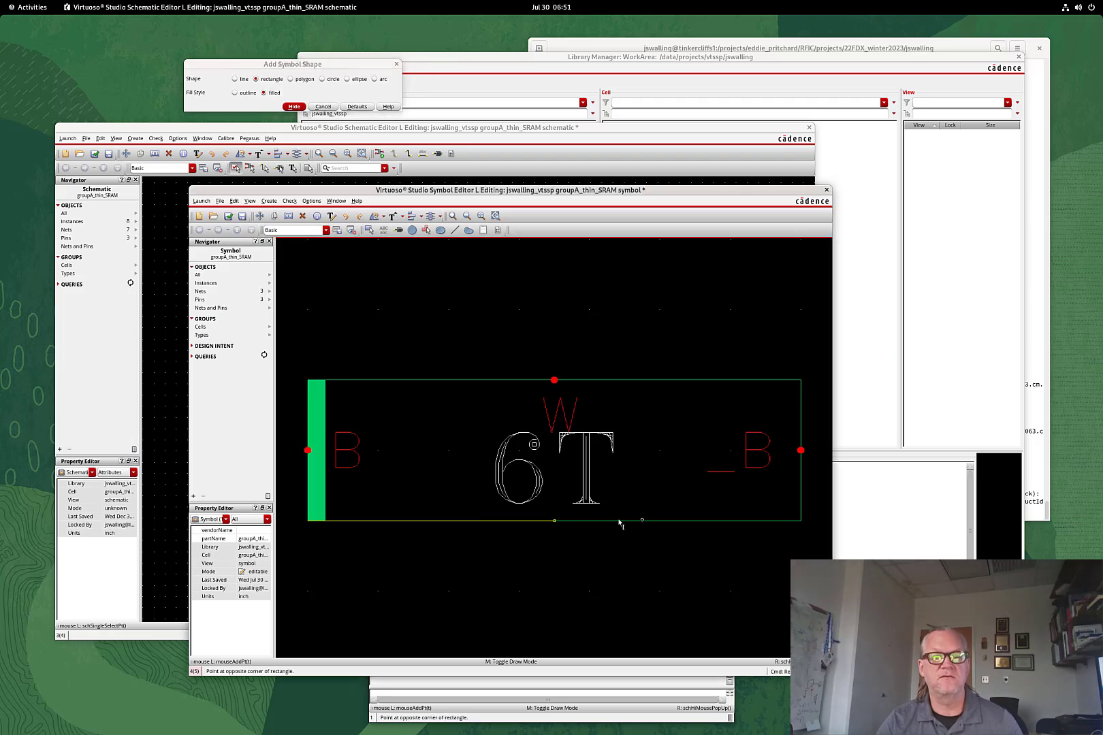
click(801, 504)
click(798, 522)
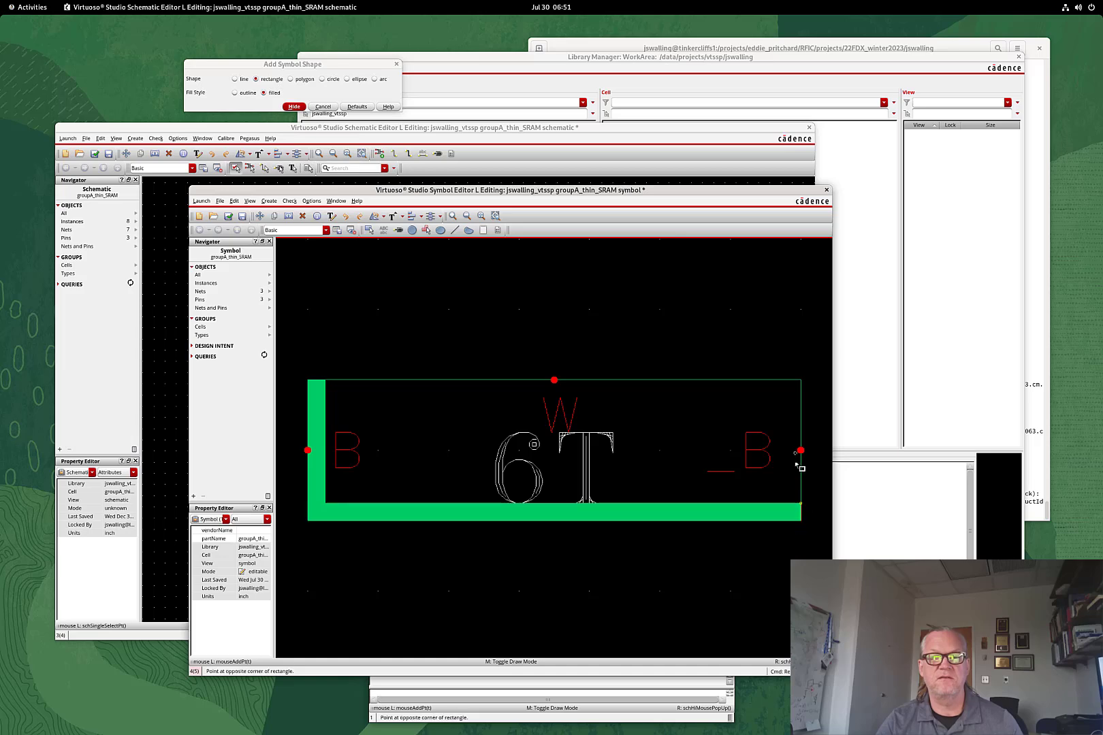
click(791, 383)
click(800, 381)
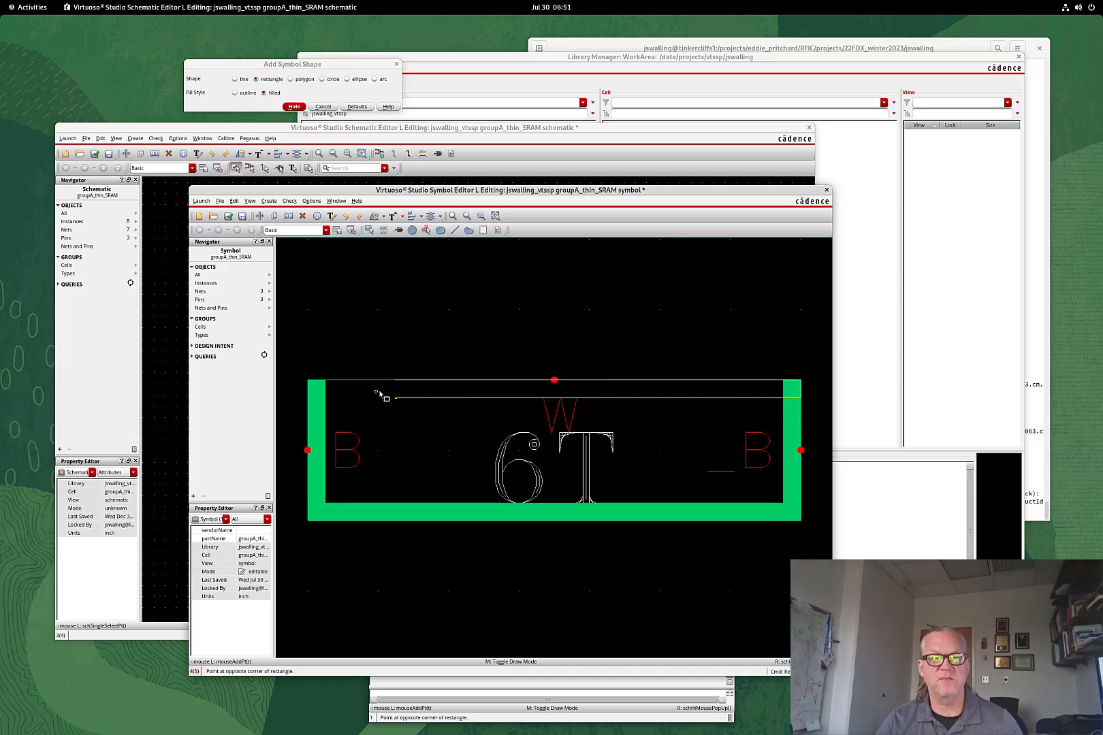
click(310, 398)
key(Escape)
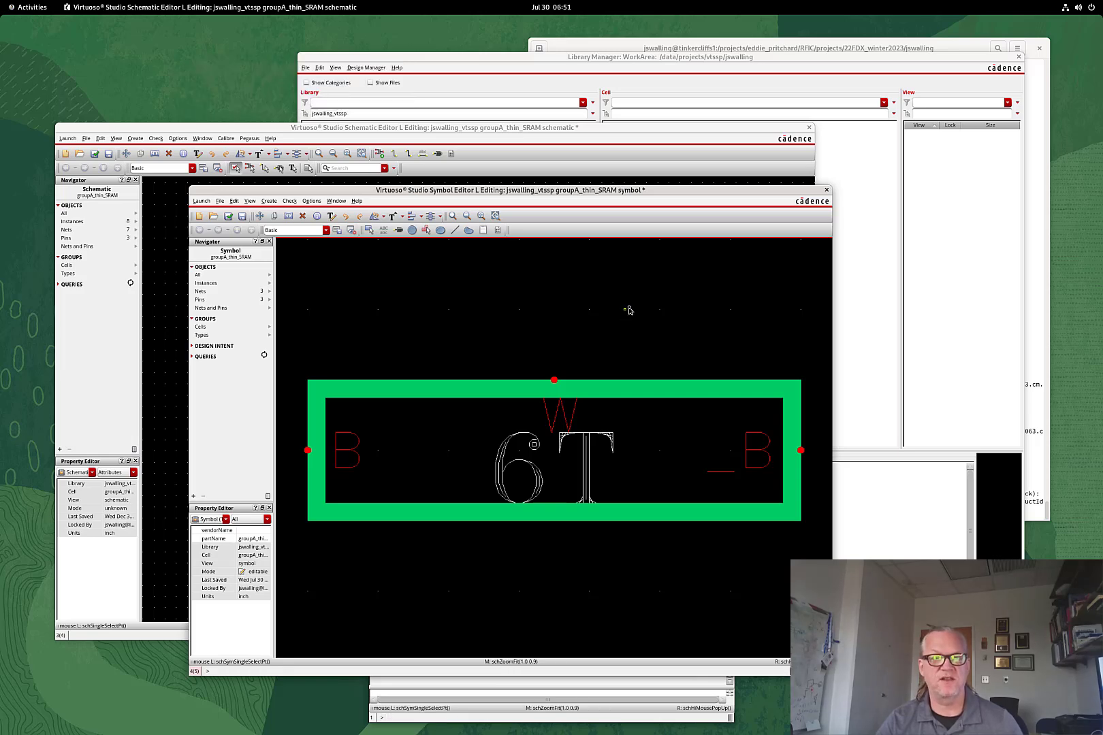
click(229, 217)
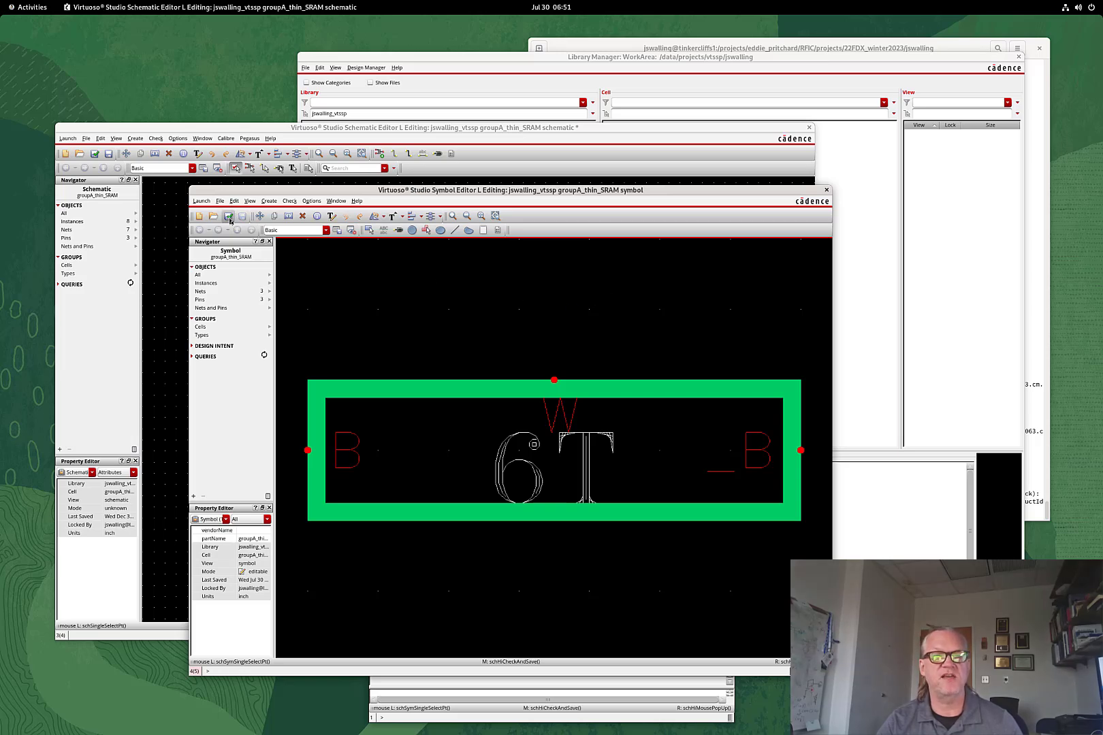
Close the symbol and launch Layout XL, creating a new groupA_thin_SRAM layout that overwrites the old one
click(826, 190)
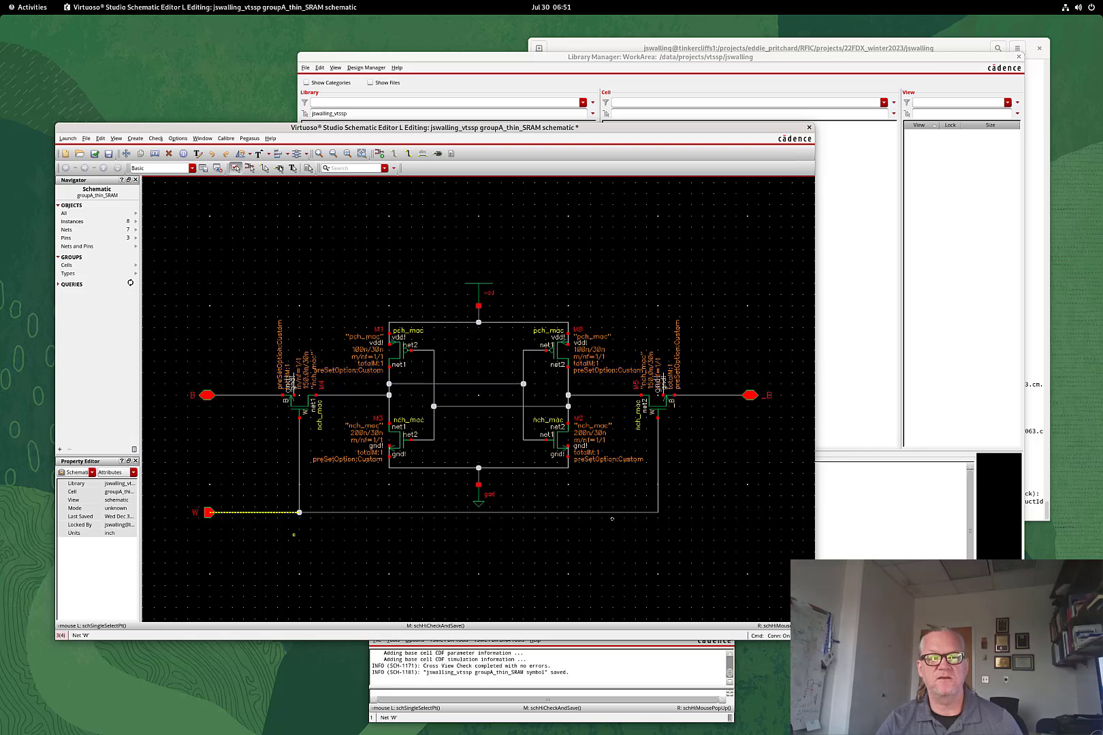
click(69, 138)
click(79, 179)
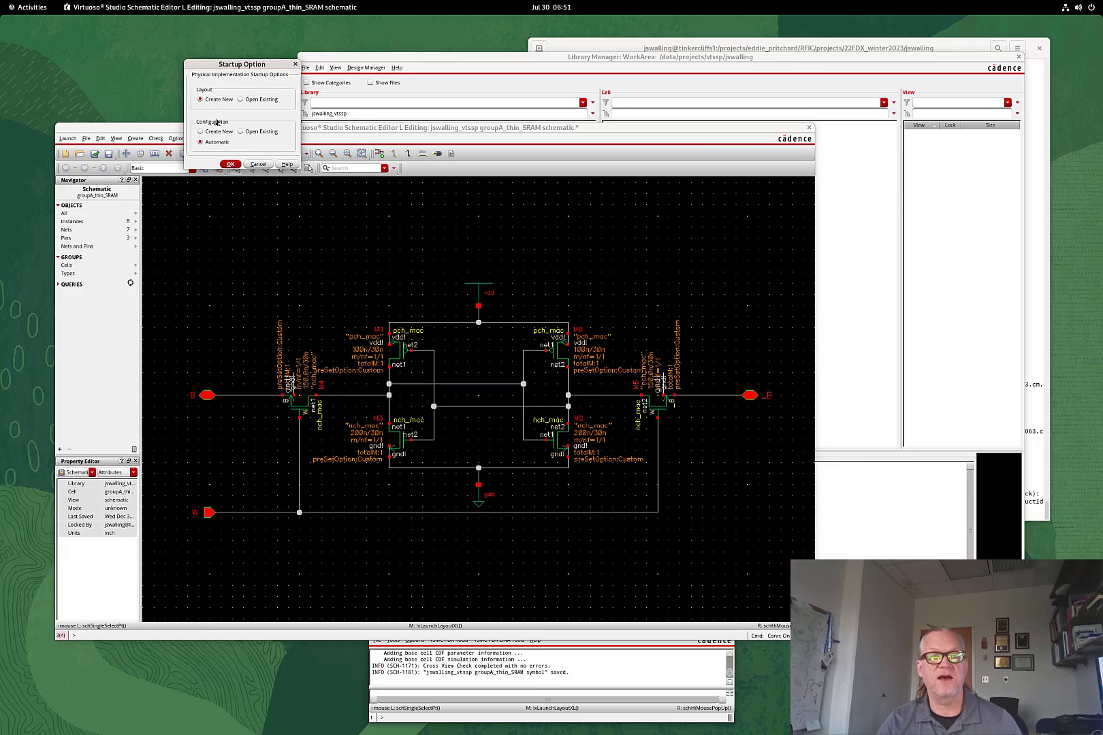
click(232, 164)
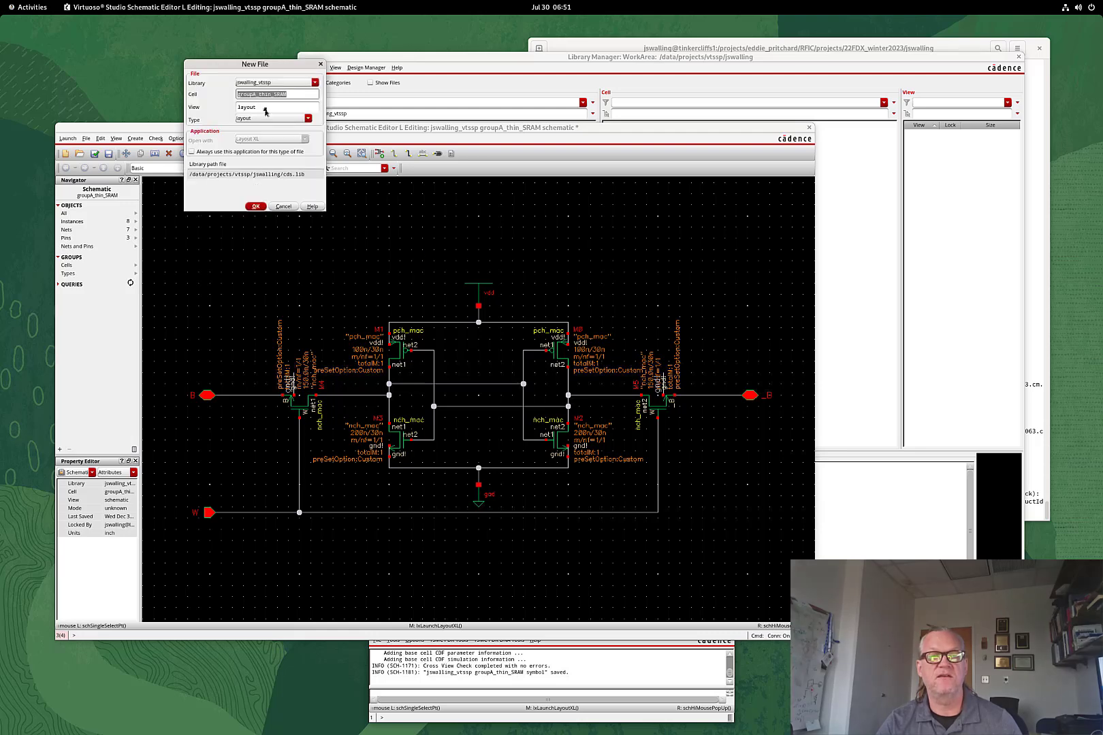
click(254, 207)
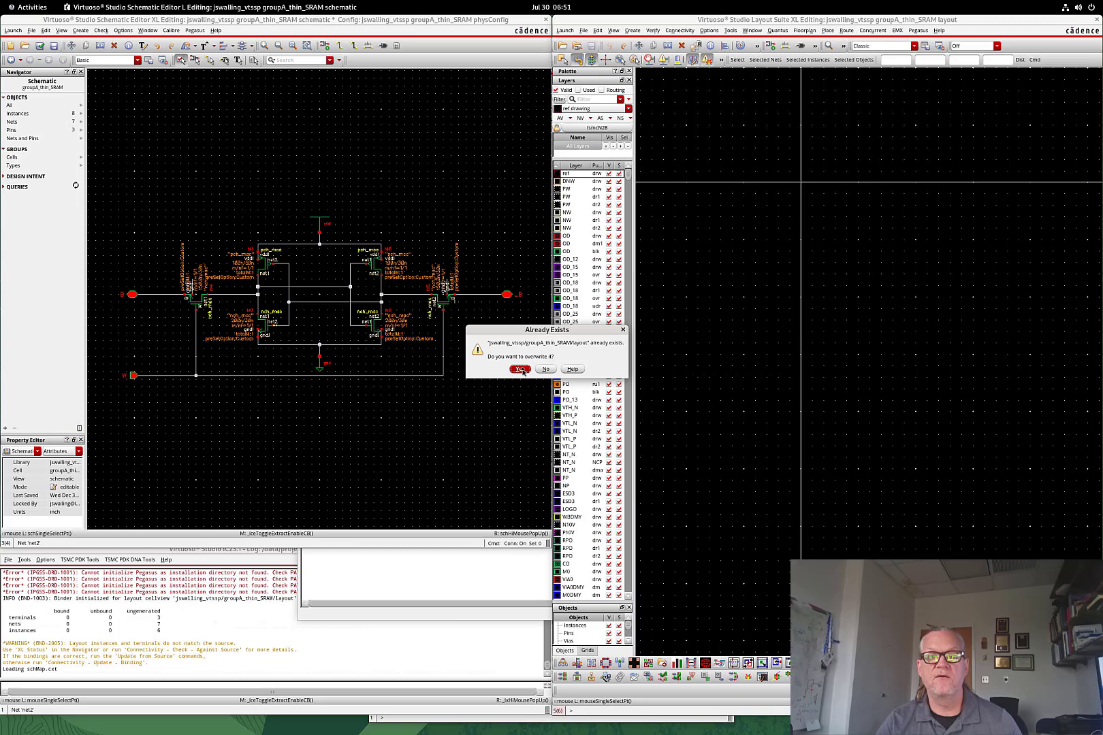
click(519, 369)
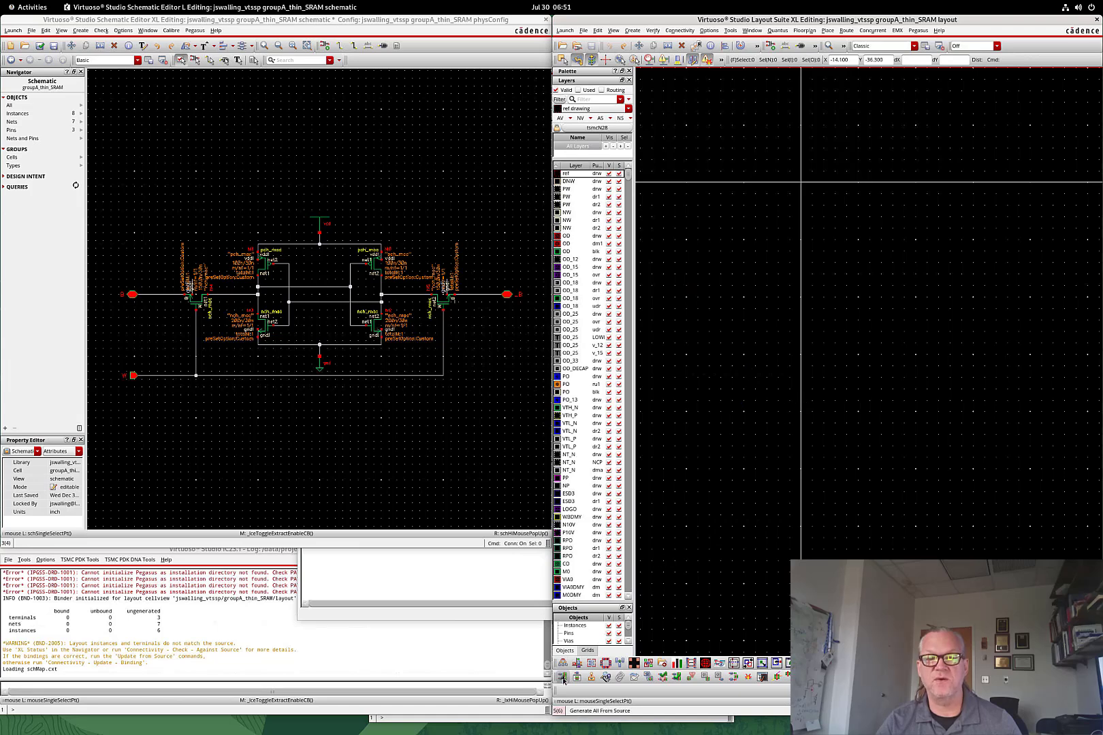
Start Generate All From Source with re-extraction and set the vdd! and gnd! pins to M1 pin
click(564, 678)
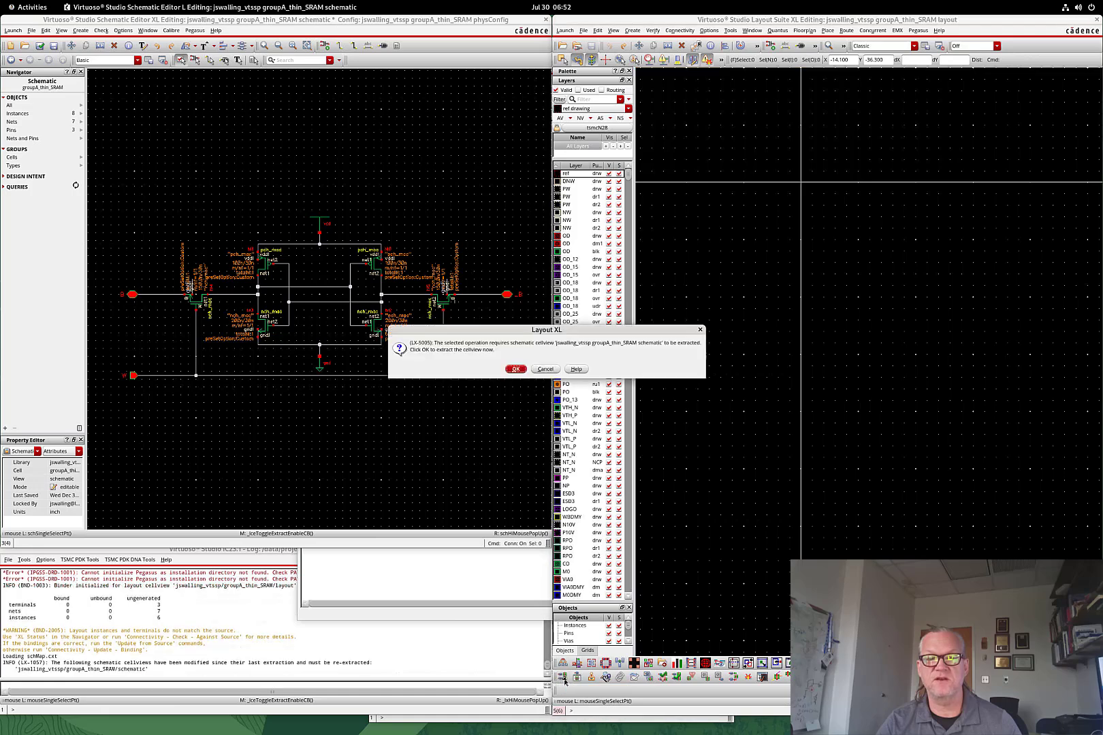
click(515, 368)
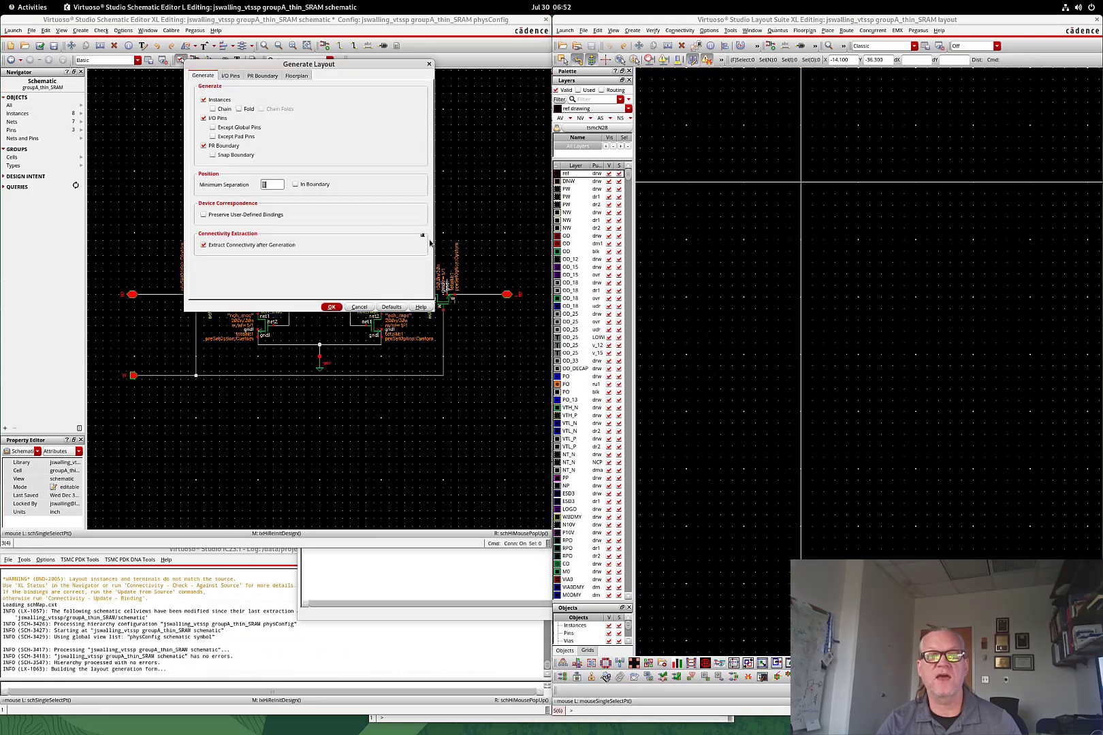
click(231, 75)
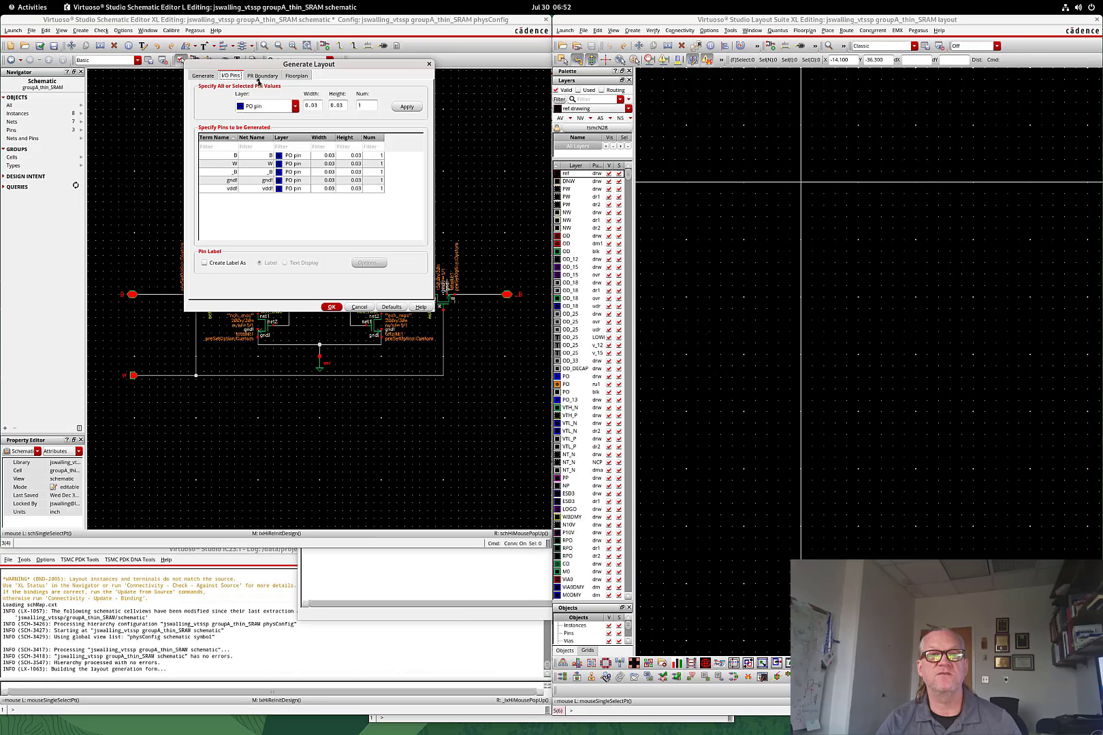
drag(287, 64, 680, 196)
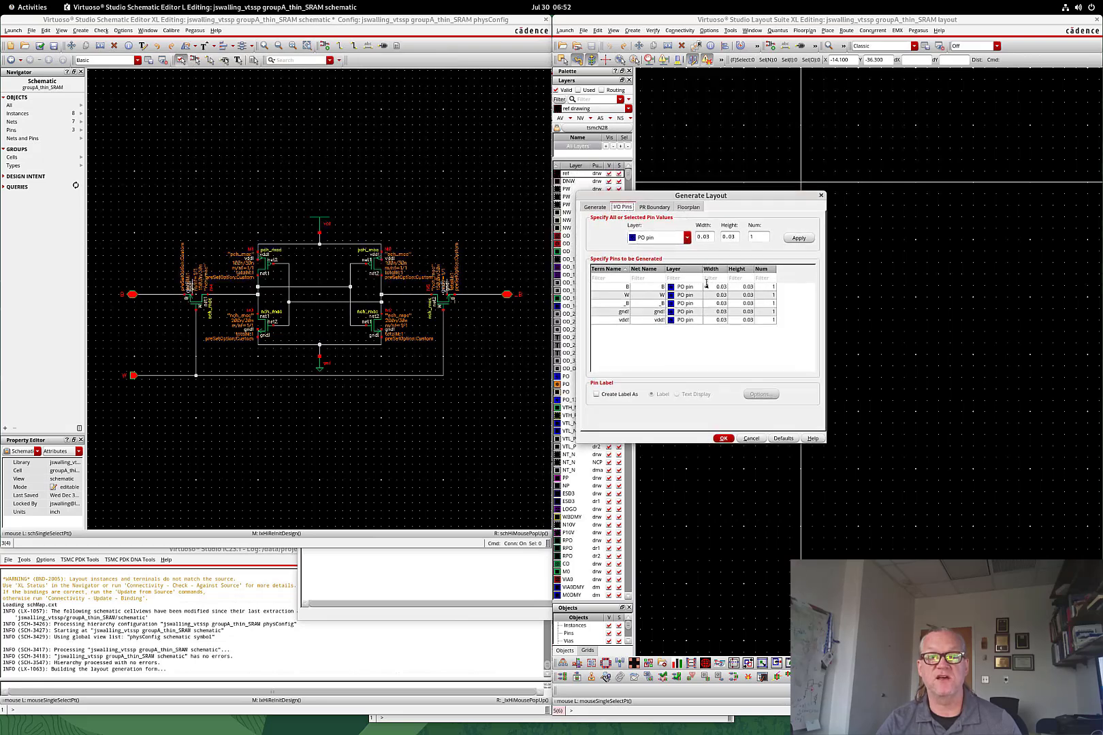
click(693, 320)
click(693, 322)
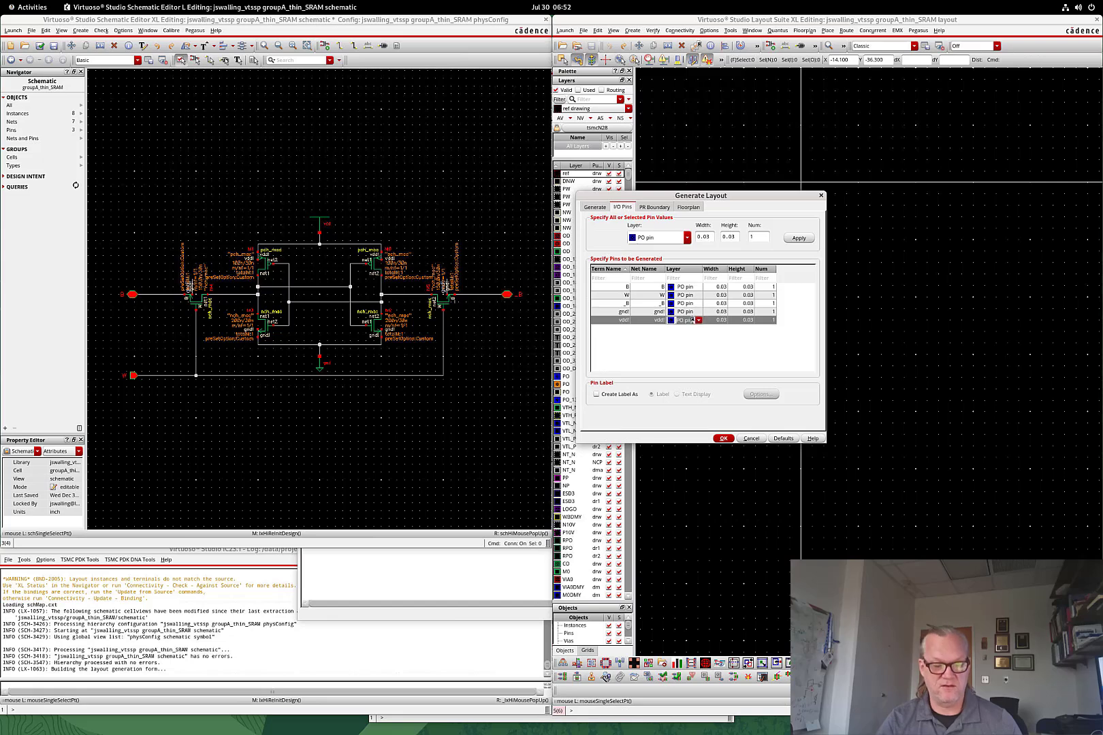
click(694, 321)
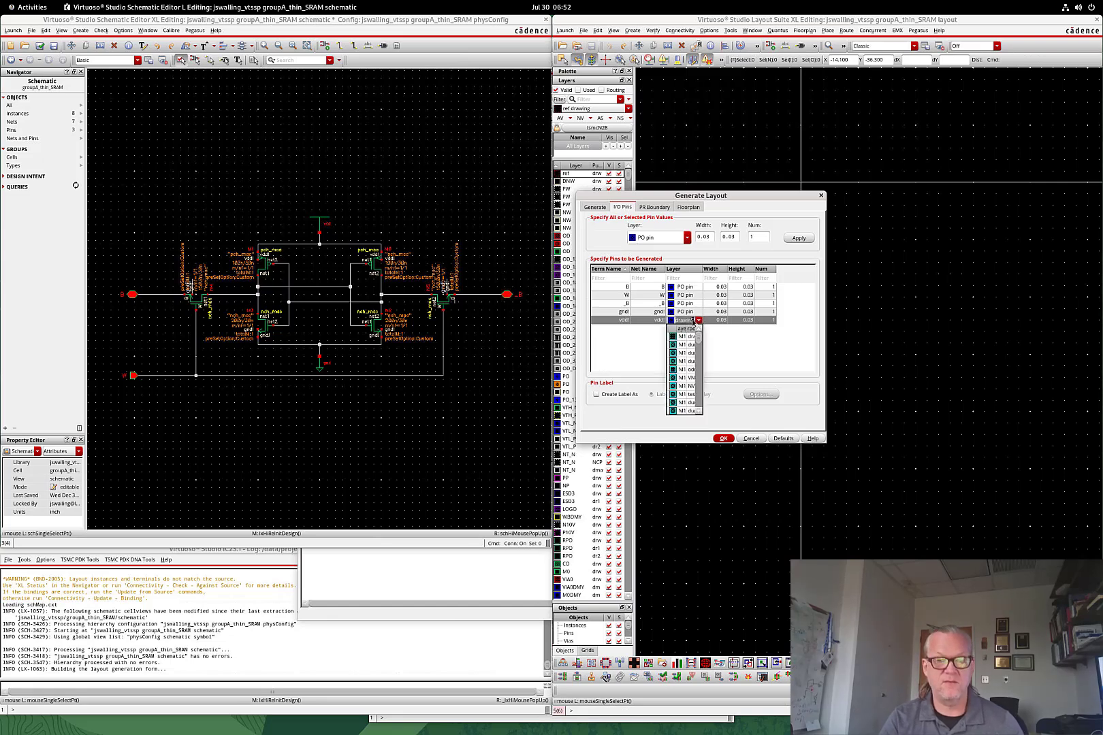
text(M1 pin)
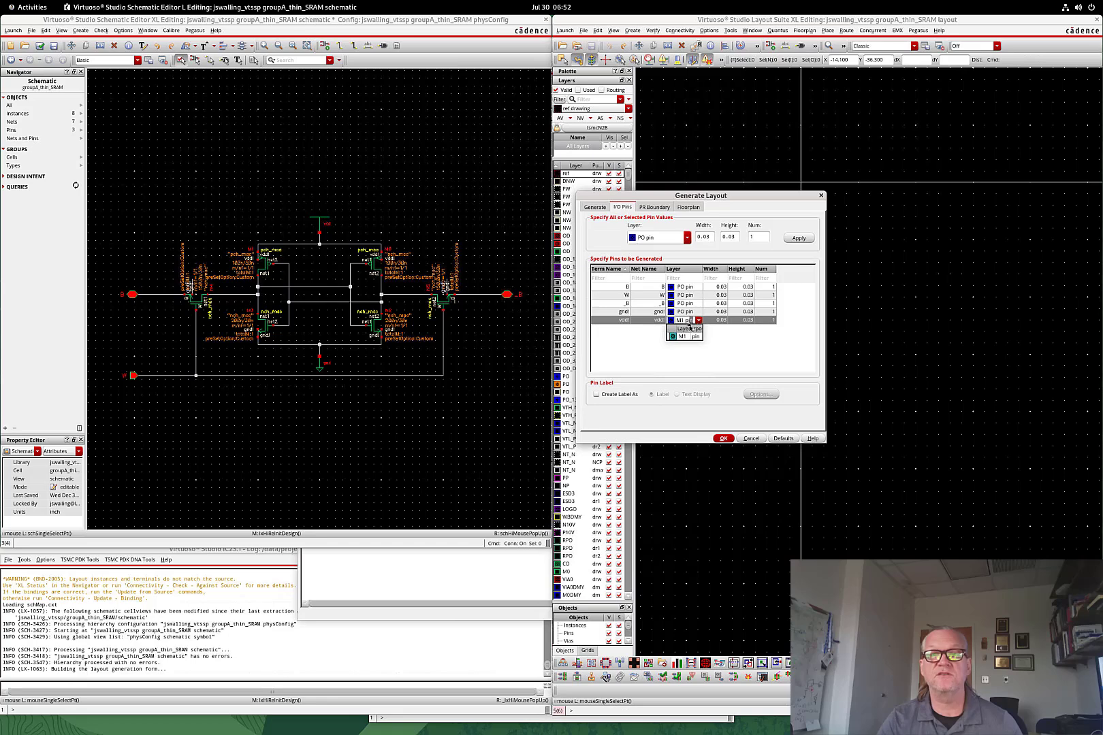
click(686, 335)
click(685, 312)
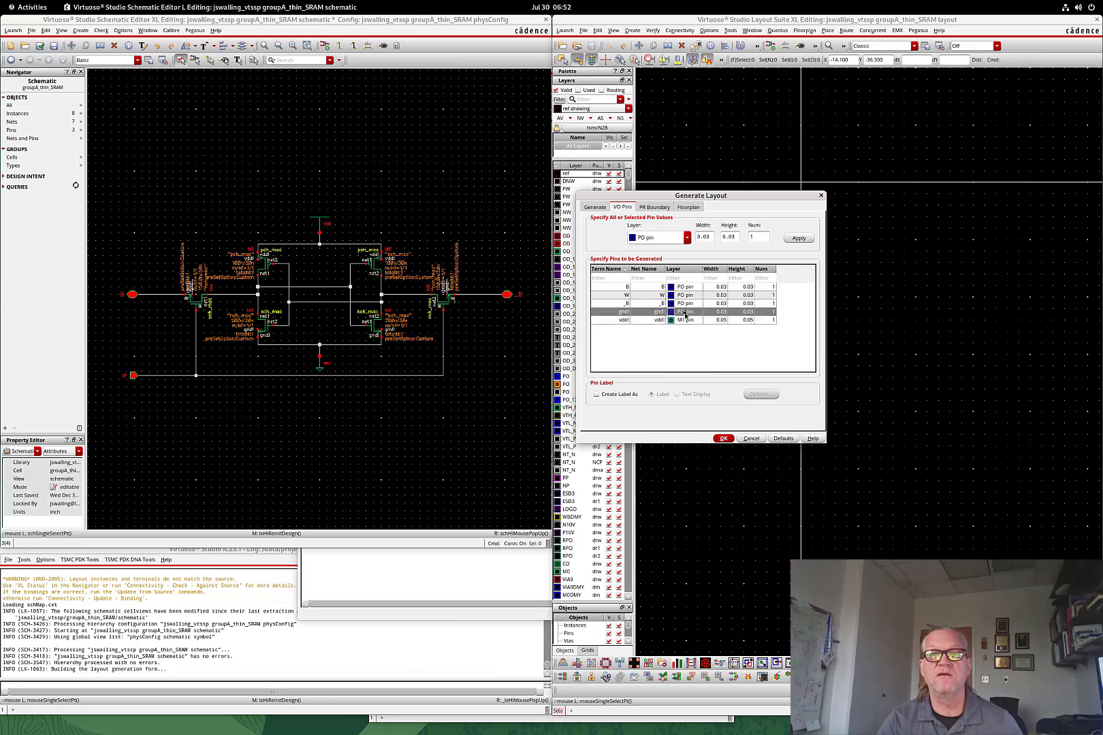
click(685, 312)
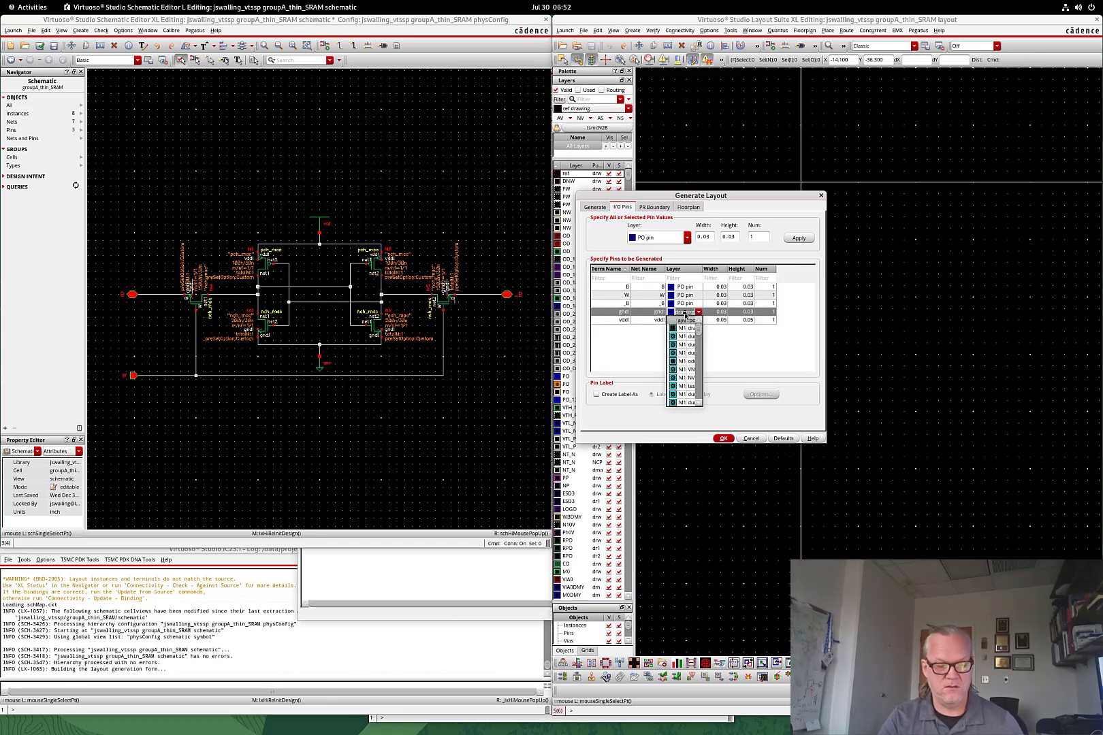
text(M1 p)
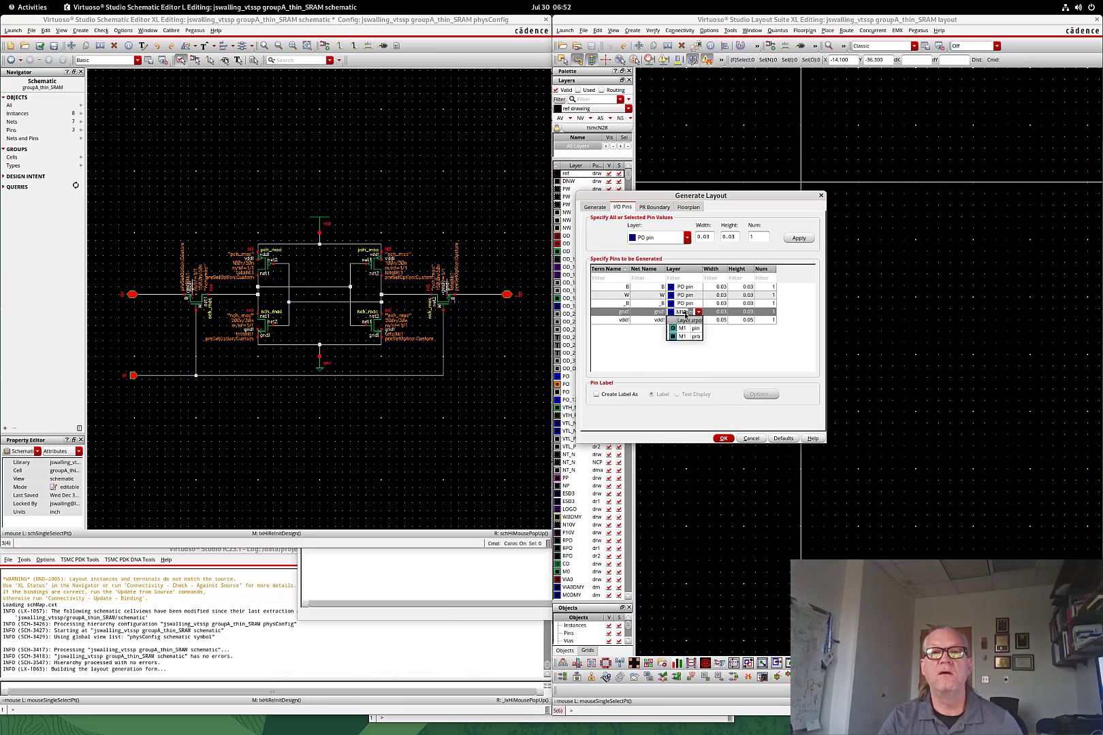
click(682, 328)
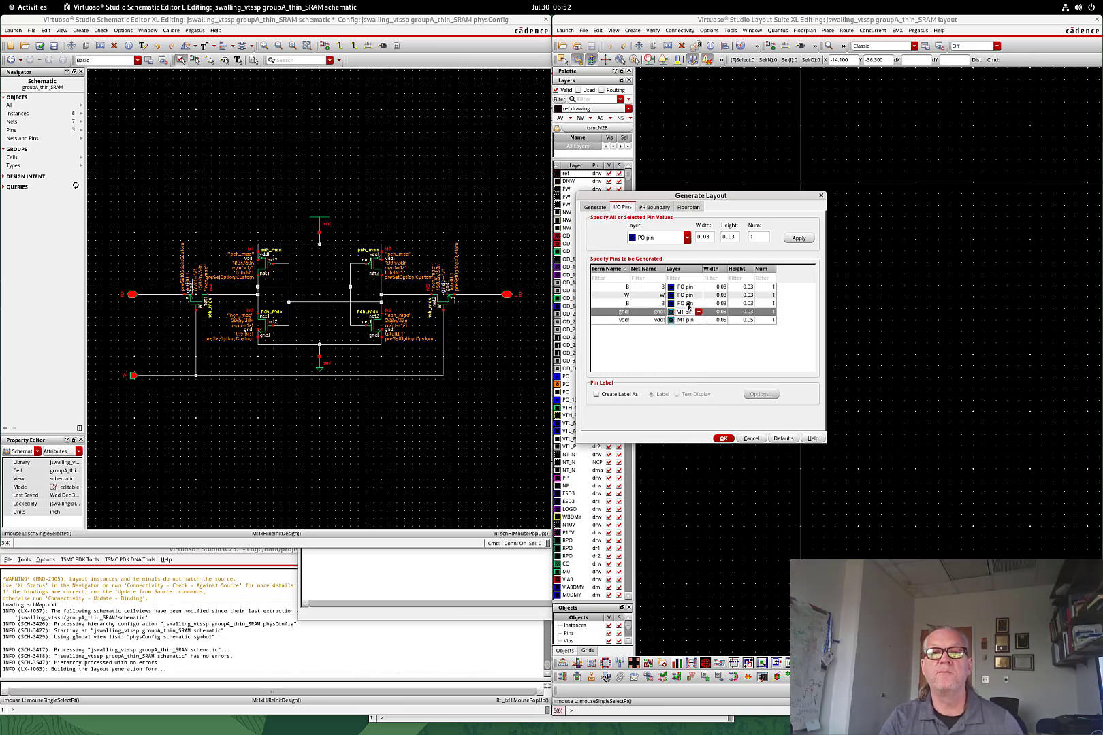
Set the _B, W and B pin layers to M2 pin
click(687, 306)
click(689, 305)
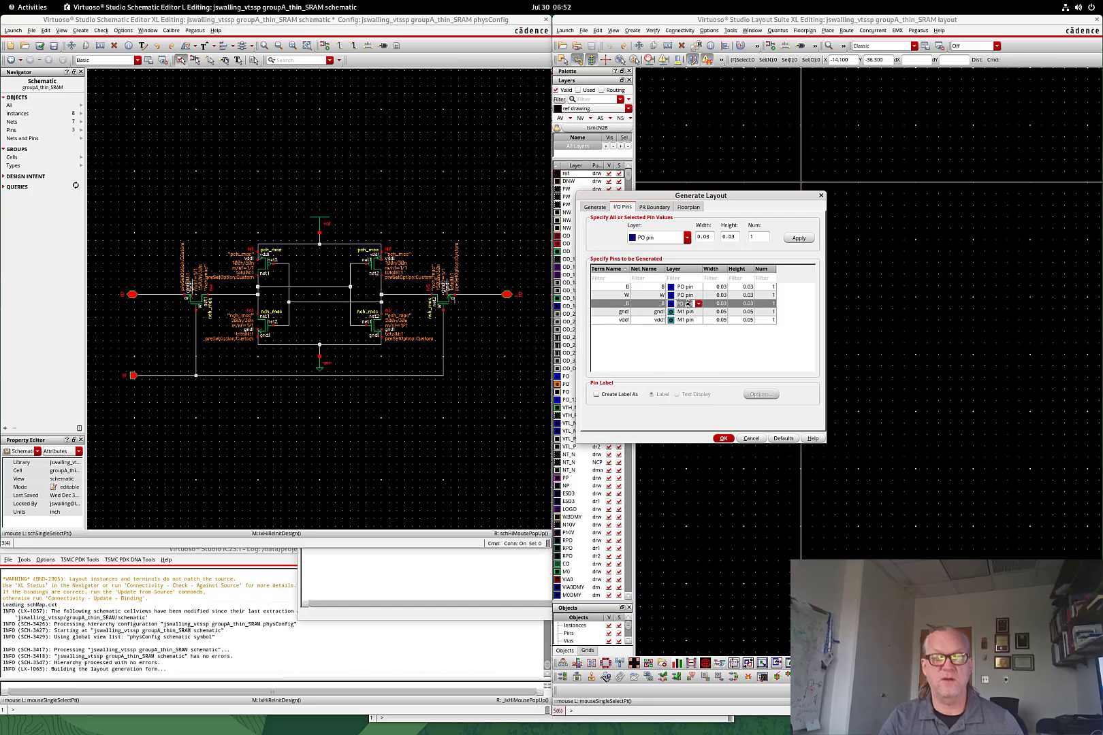
text(M2 p)
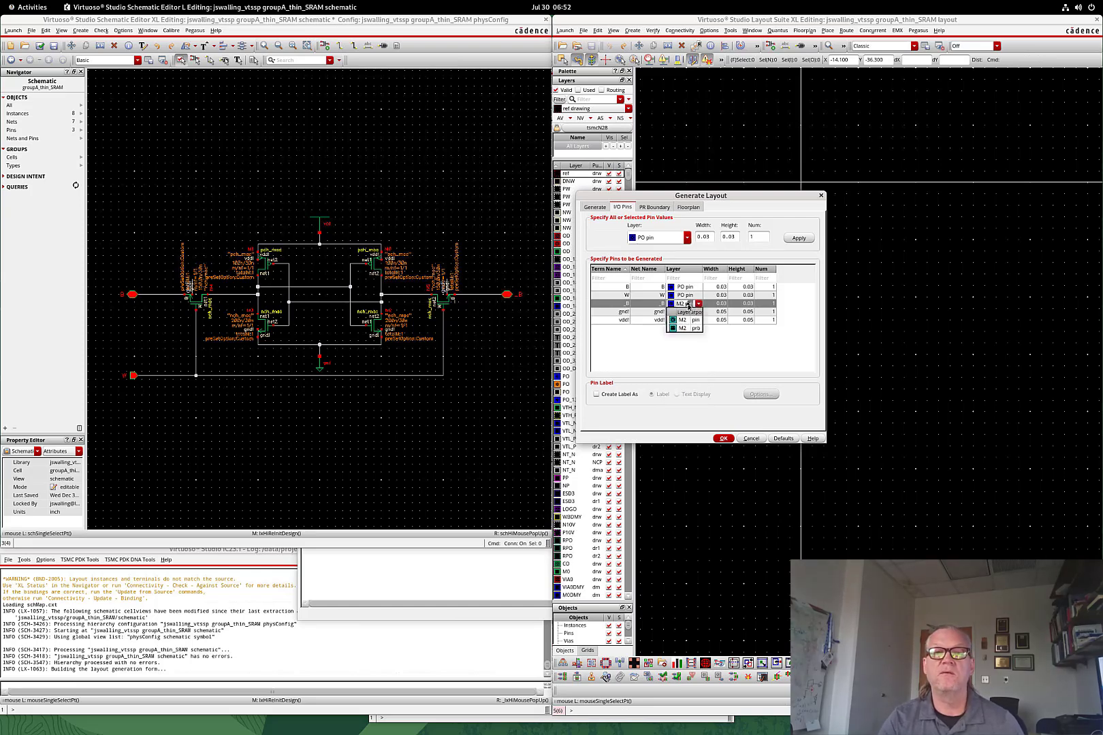
click(686, 320)
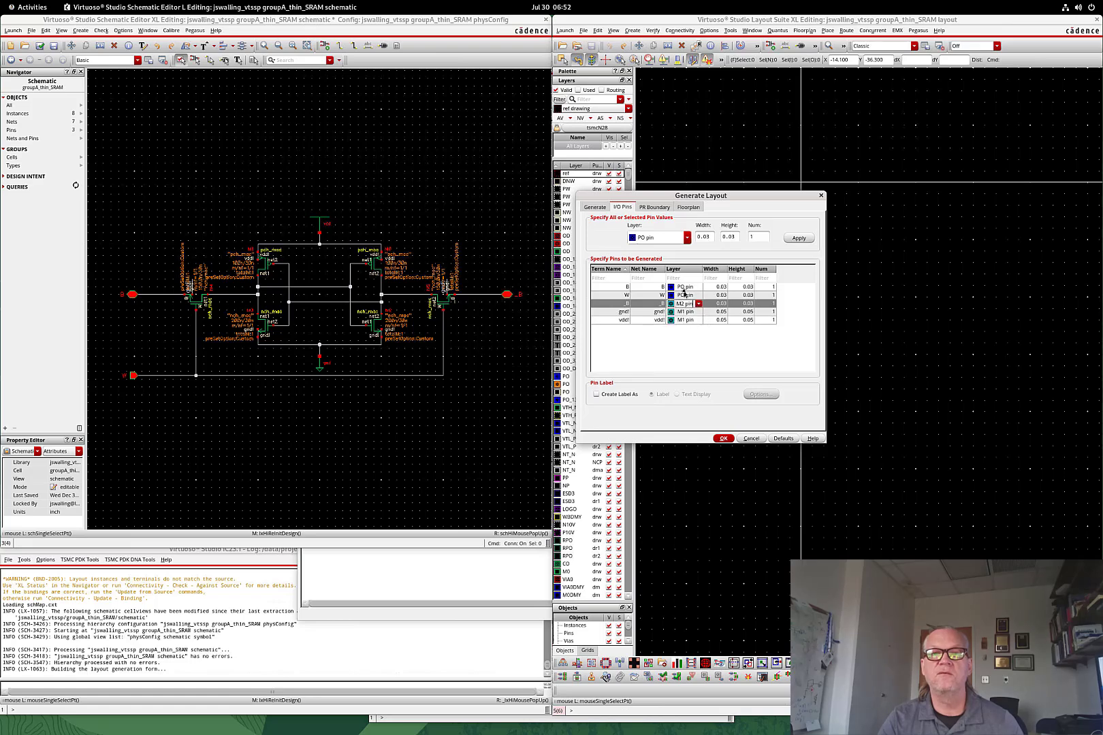
click(684, 294)
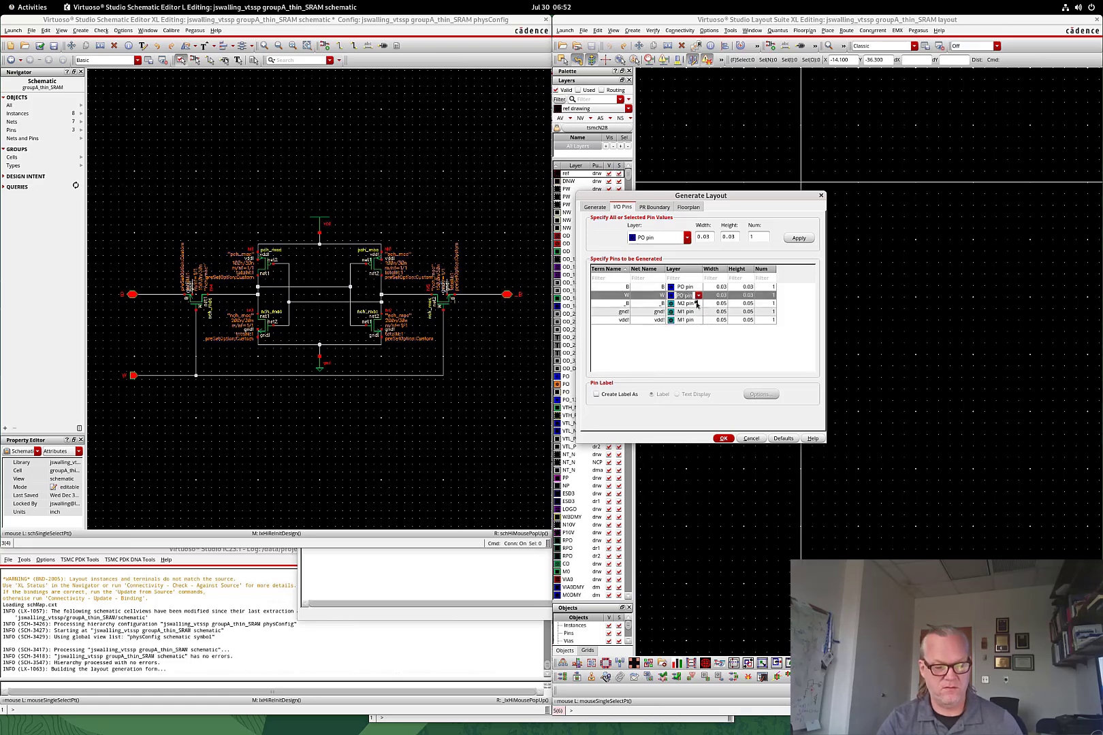
click(697, 303)
click(696, 304)
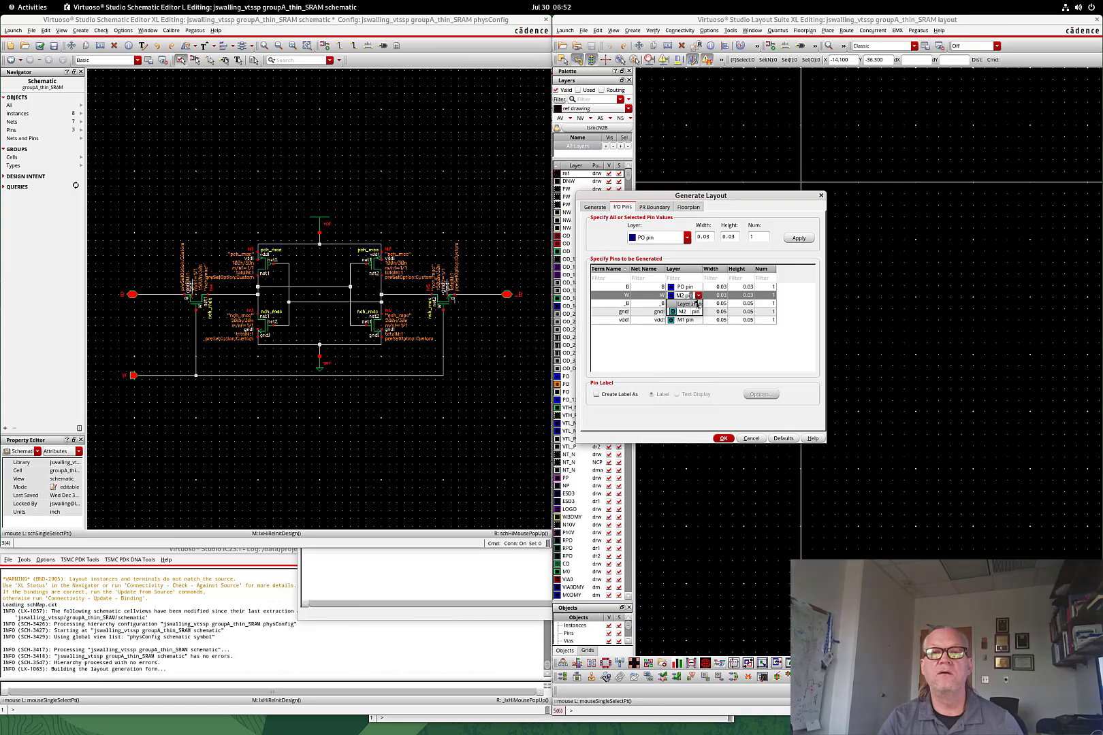
click(686, 288)
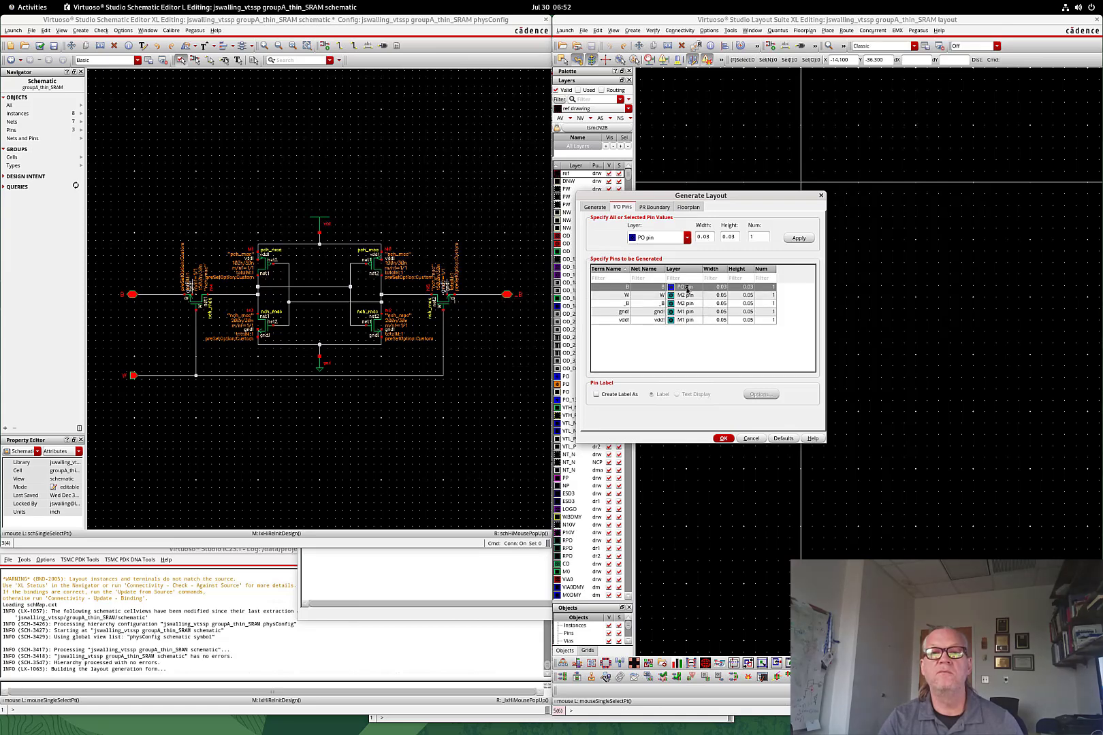
click(686, 288)
text(M2 p)
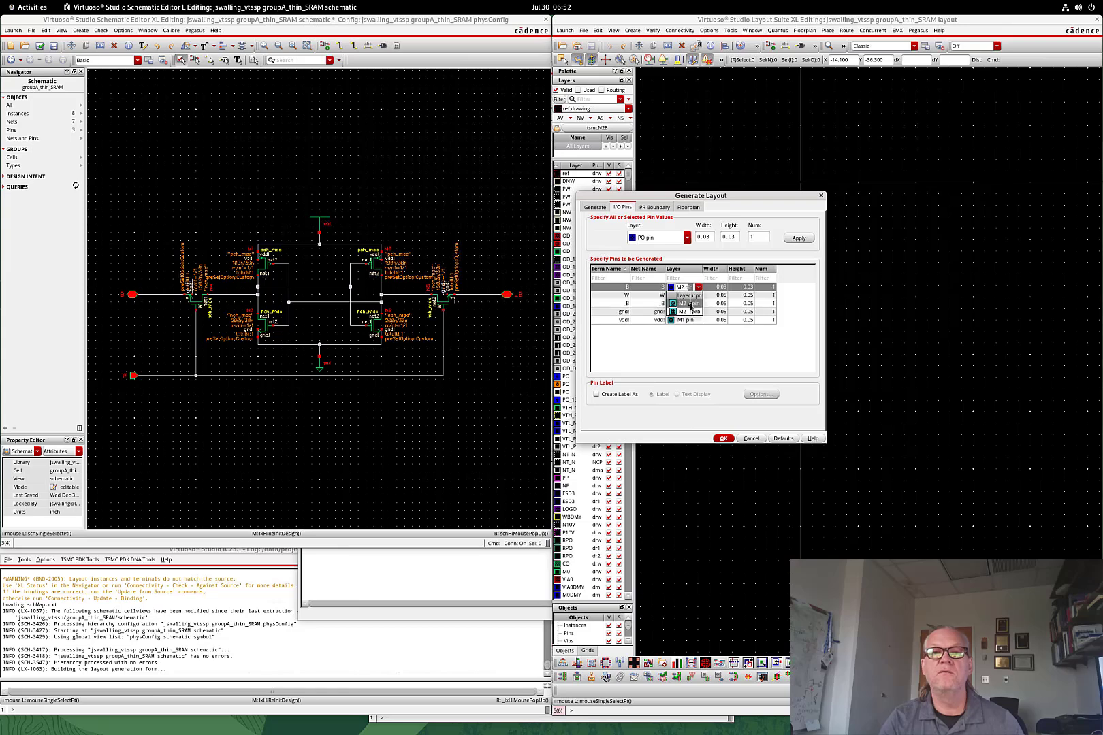
click(690, 304)
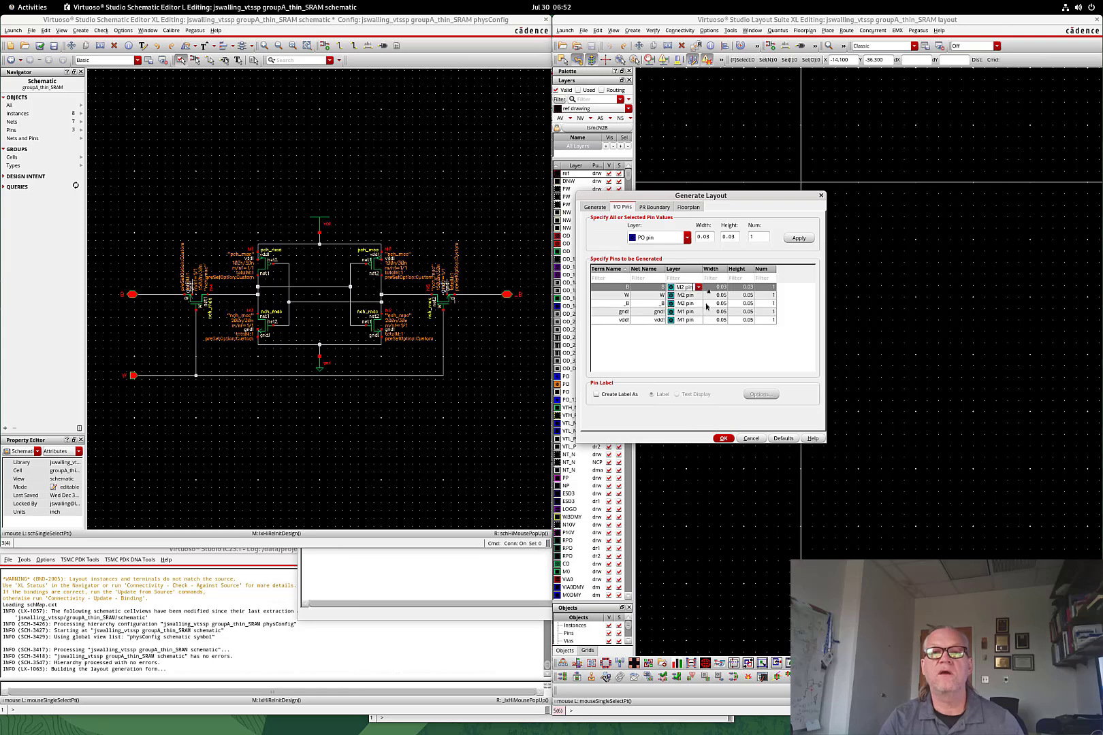
Generate the layout, then cross-probe the pch_mac instances and nch_mac M2 against the schematic
click(724, 438)
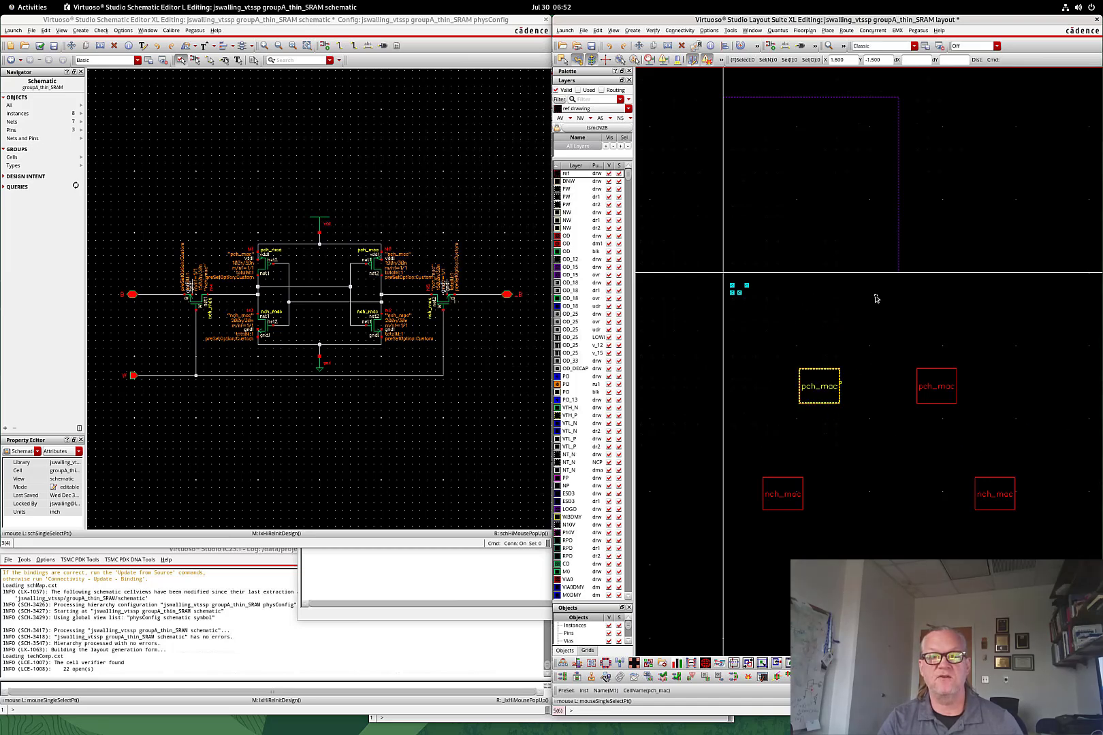
click(828, 380)
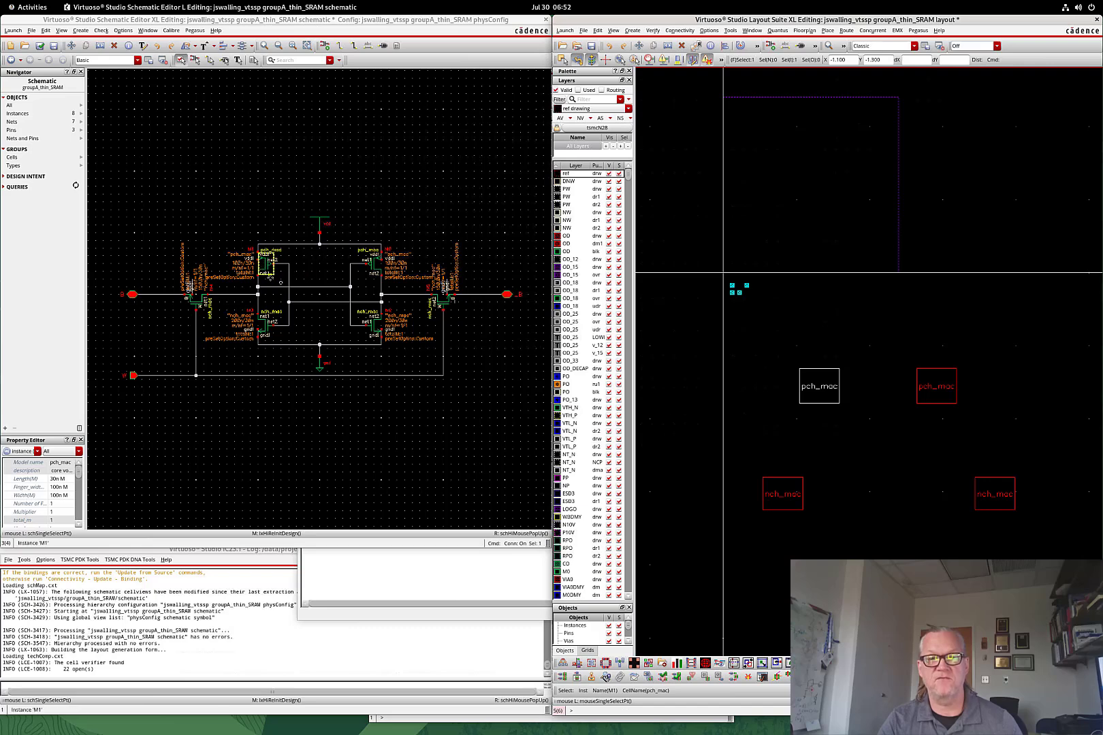
click(402, 263)
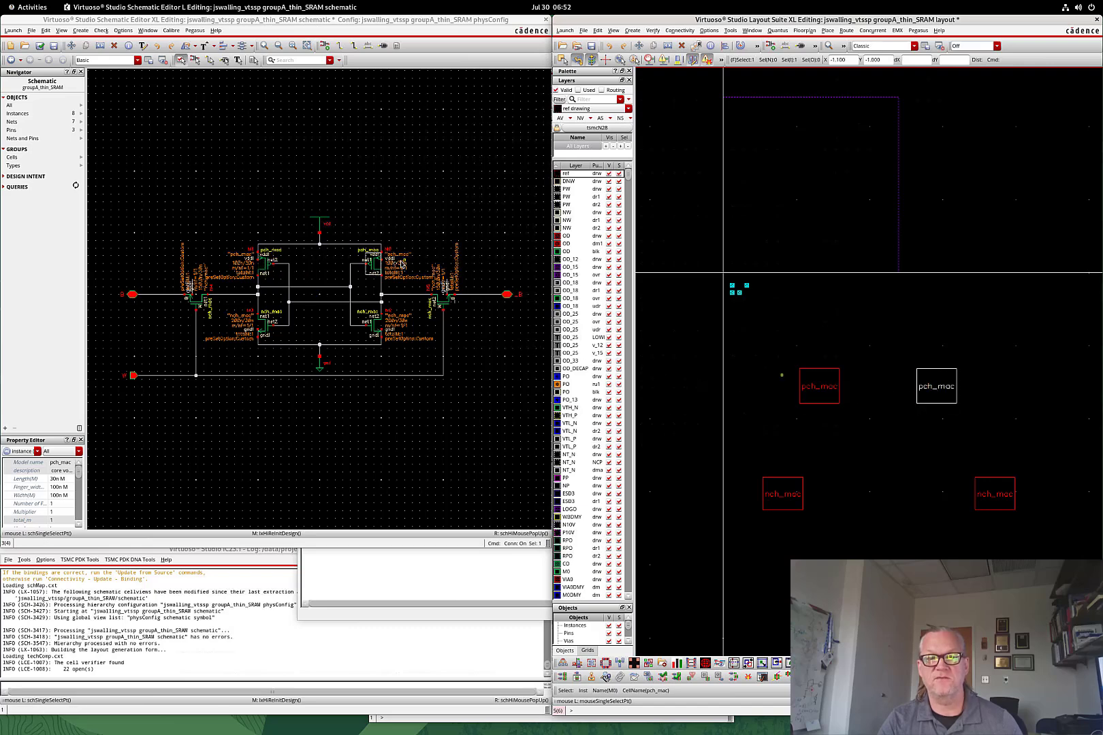
click(391, 359)
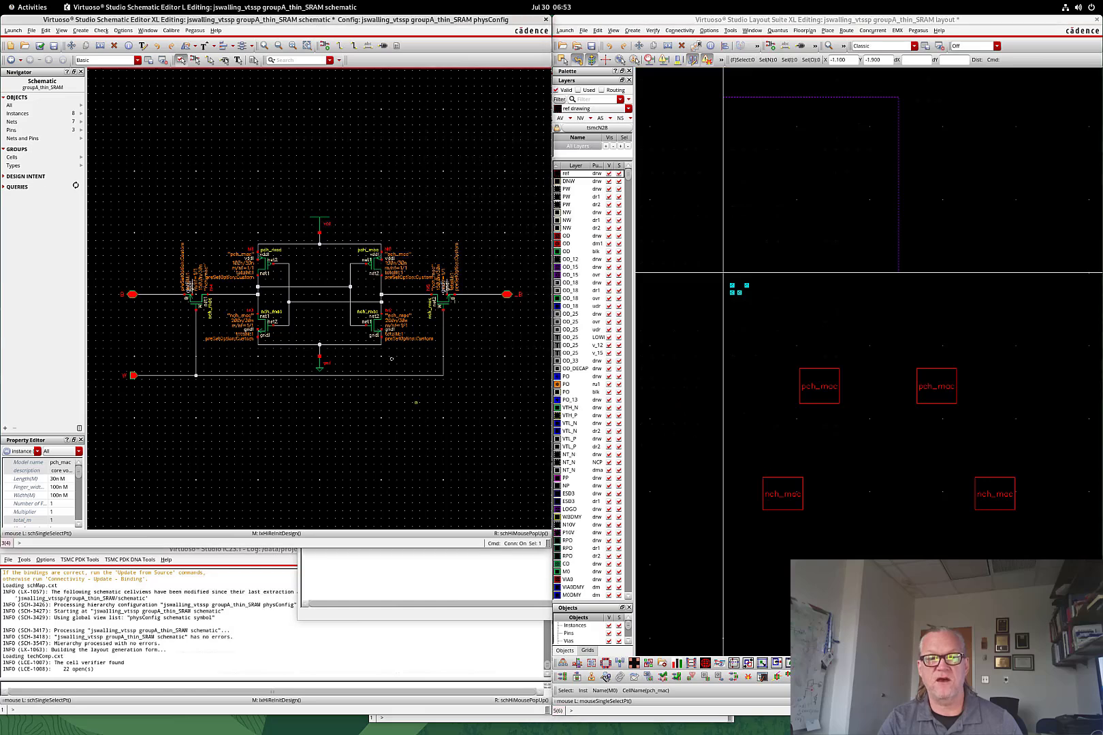
click(374, 335)
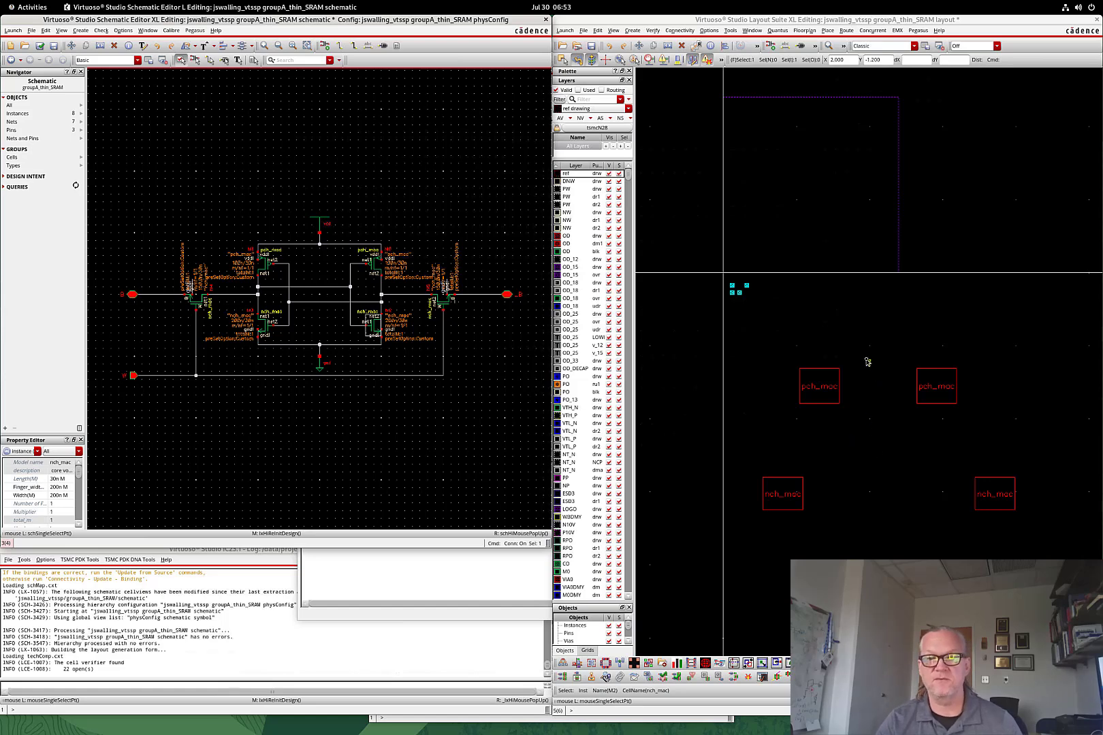
click(875, 403)
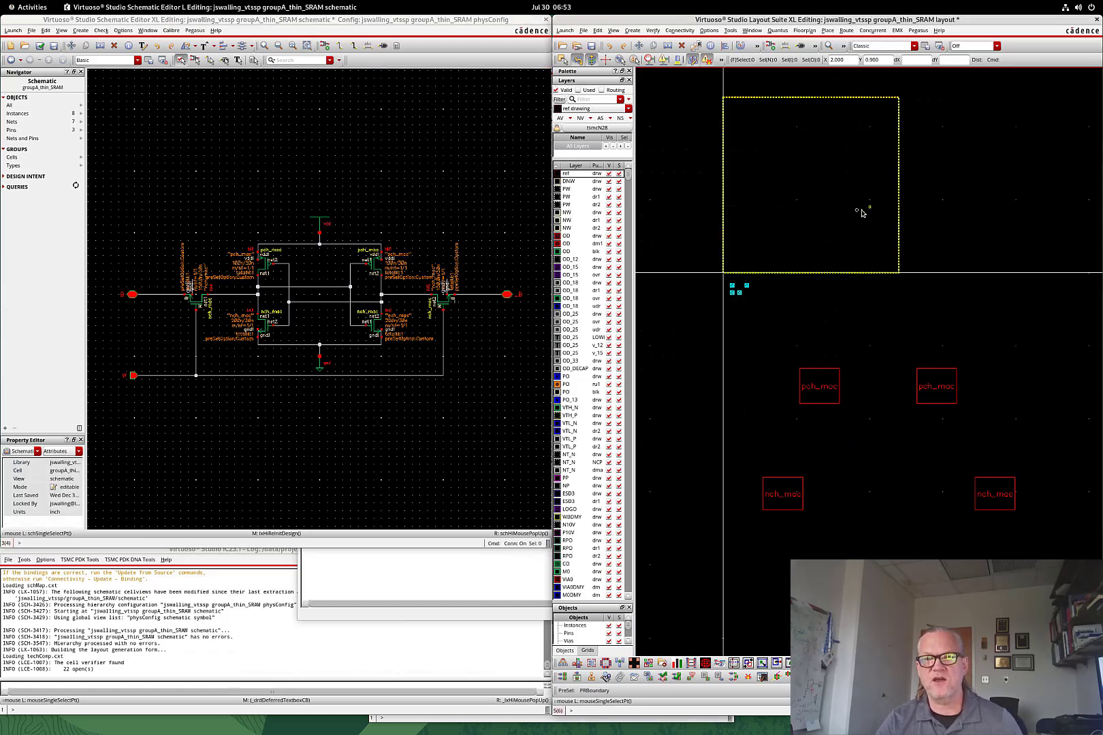